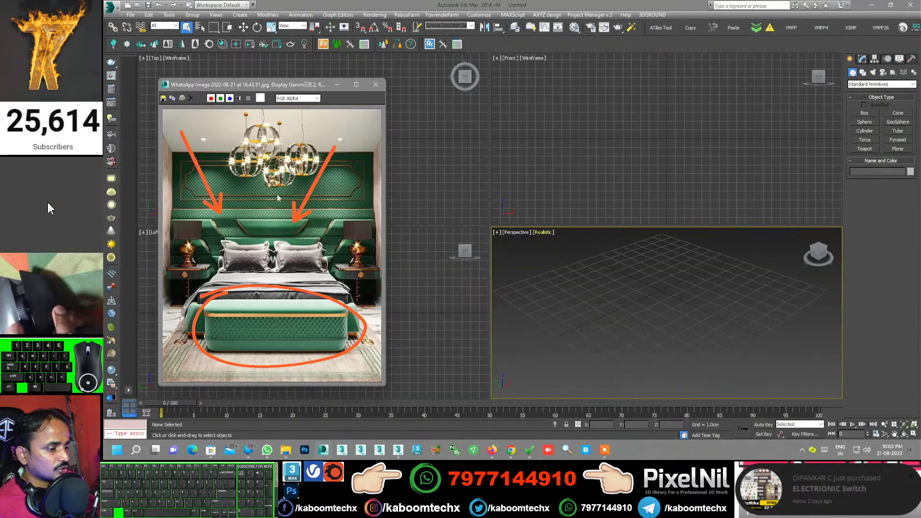
- Zoom and pan the reference image to study the green headboard, and pick the Box primitive
{"action": "scroll", "coordinate": [263, 218], "scroll_direction": "up", "scroll_amount": 2}
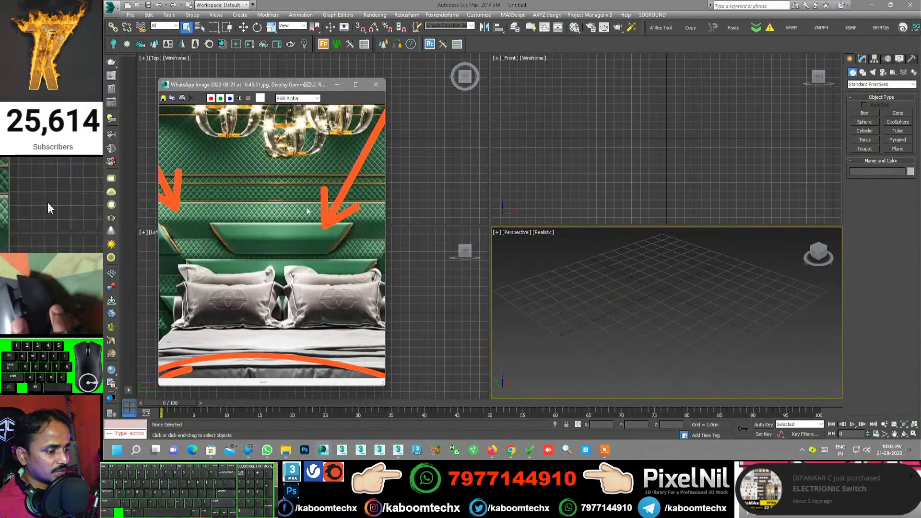
{"action": "left_click", "coordinate": [865, 113]}
{"action": "middle_click_drag", "start_coordinate": [265, 225], "coordinate": [265, 184]}
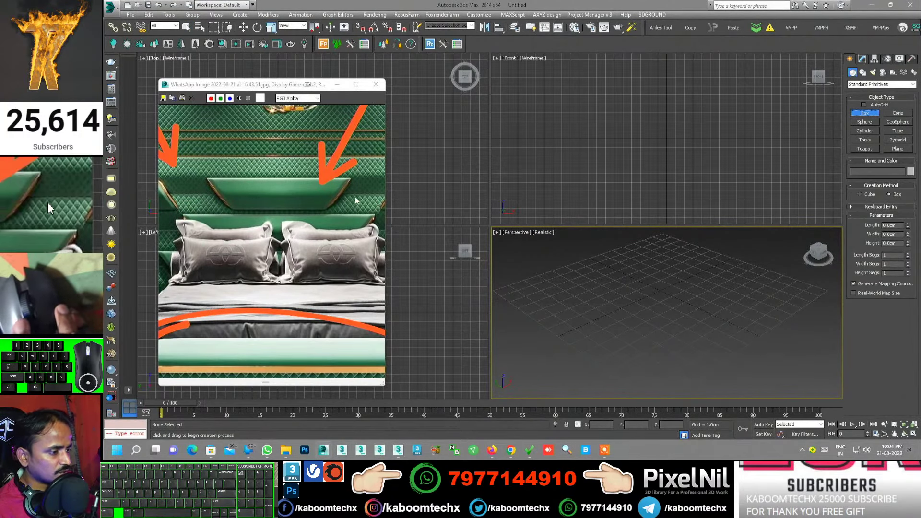
{"action": "scroll", "coordinate": [221, 194], "scroll_direction": "down", "scroll_amount": 2}
{"action": "scroll", "coordinate": [201, 209], "scroll_direction": "down", "scroll_amount": 1}
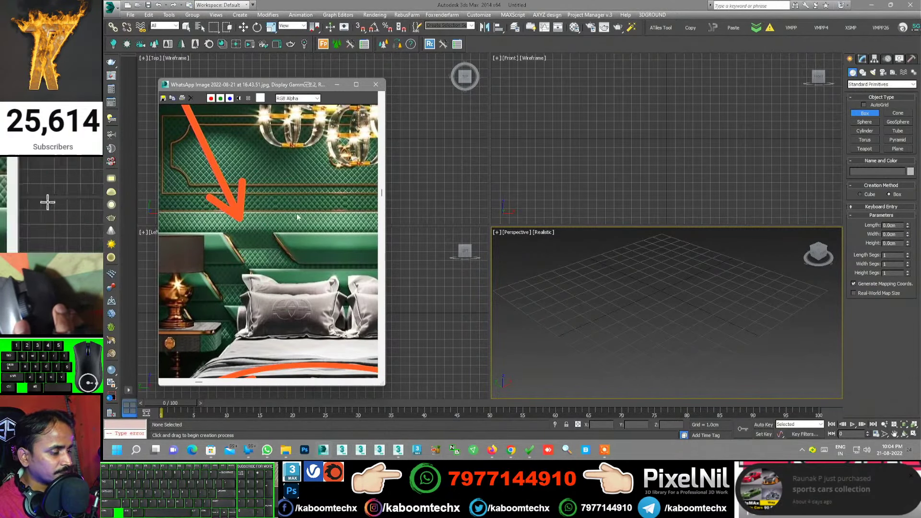
- Make the Front viewport active and start drawing the base of a new box
{"action": "left_click", "coordinate": [672, 133]}
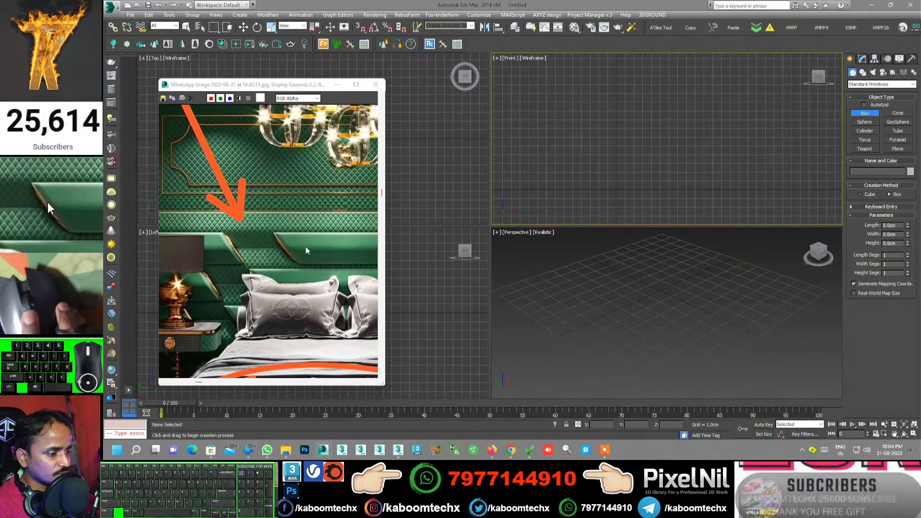
{"action": "middle_click_drag", "start_coordinate": [307, 246], "coordinate": [285, 243]}
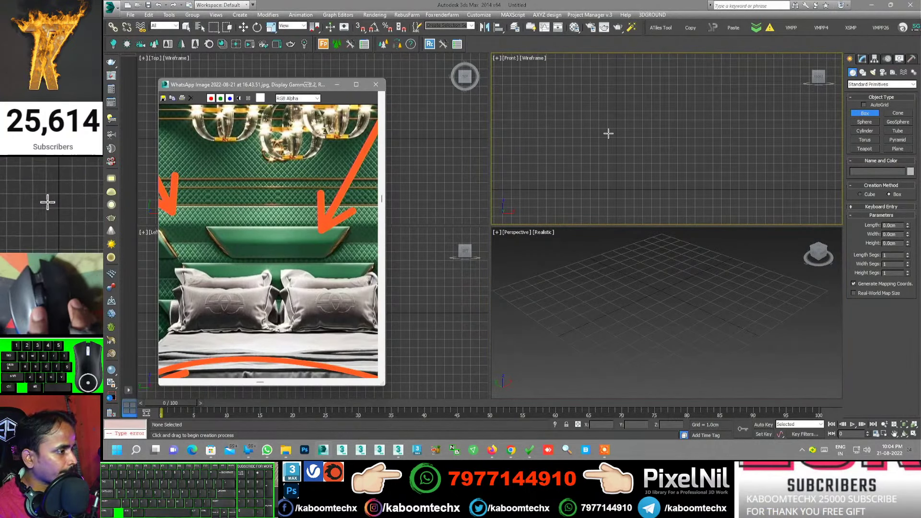
{"action": "left_click", "coordinate": [593, 126]}
{"action": "mouse_move", "coordinate": [565, 118]}
{"action": "left_mouse_down"}
{"action": "mouse_move", "coordinate": [722, 174]}
{"action": "mouse_move", "coordinate": [704, 148]}
{"action": "left_mouse_up"}
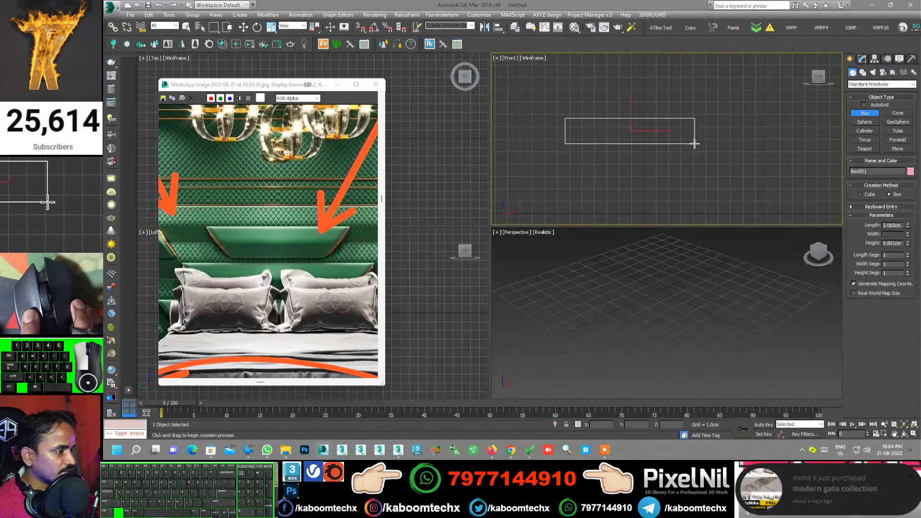
- Finish drawing the flat pink box in the Front view and zoom to fit it
{"action": "left_click_drag", "start_coordinate": [718, 142], "coordinate": [661, 131]}
{"action": "left_click", "coordinate": [704, 206]}
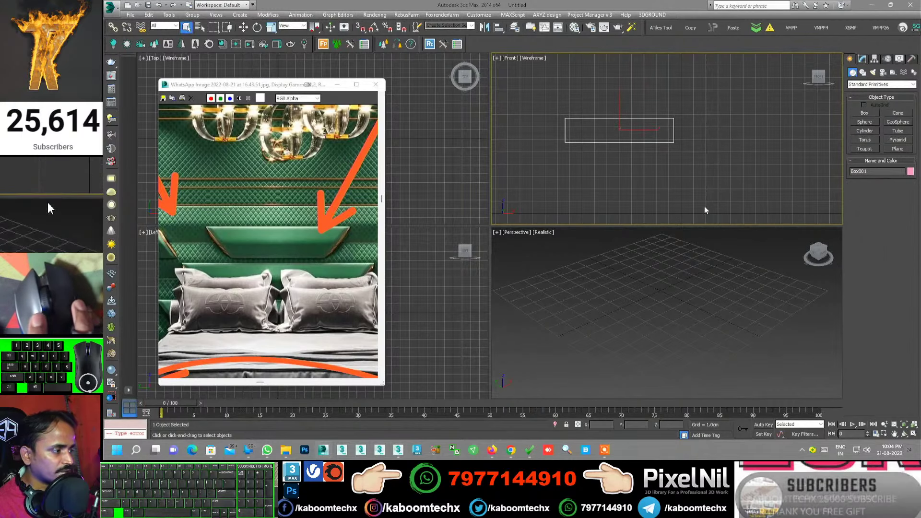
{"action": "right_click", "coordinate": [670, 270]}
{"action": "key", "text": "z"}
{"action": "middle_click_drag", "start_coordinate": [676, 290], "coordinate": [643, 293], "text": "alt"}
- Add an Edit Poly modifier to Box001 and select the vertices at its right end
{"action": "left_click", "coordinate": [862, 58]}
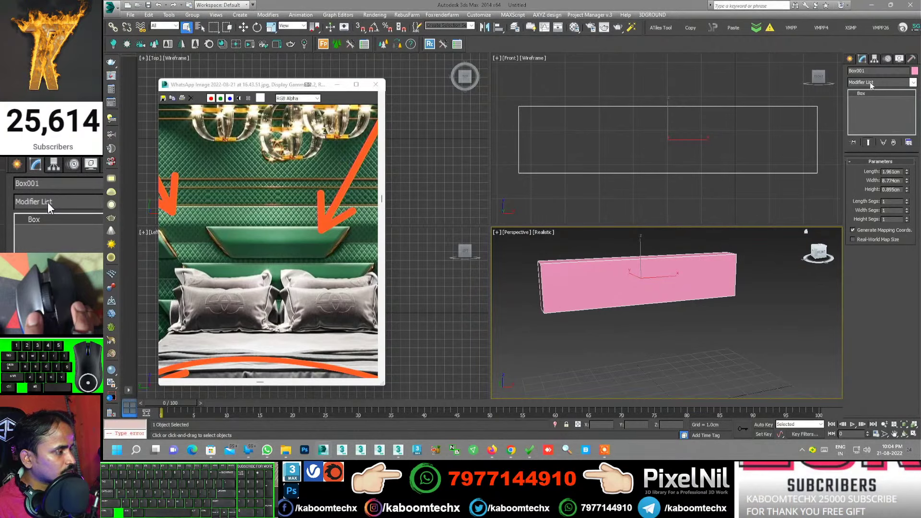
{"action": "left_click", "coordinate": [870, 82]}
{"action": "key", "text": "e"}
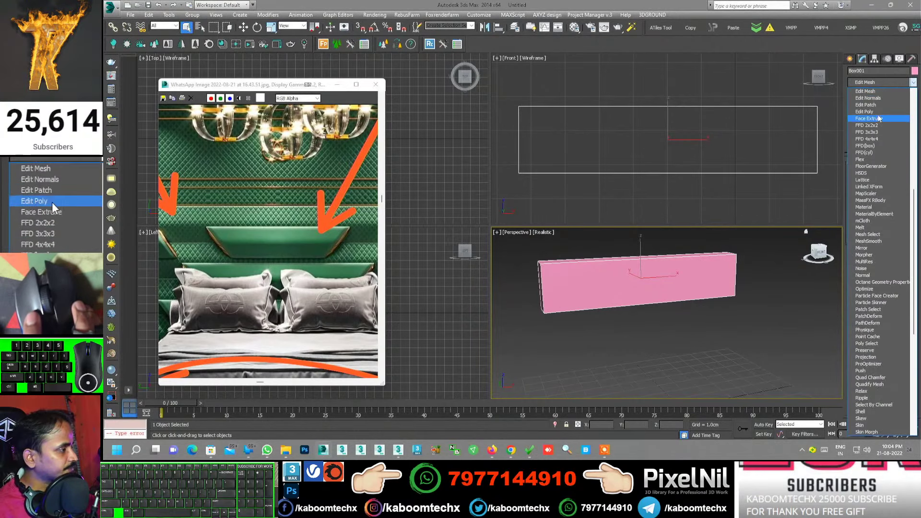
{"action": "key", "text": "Escape"}
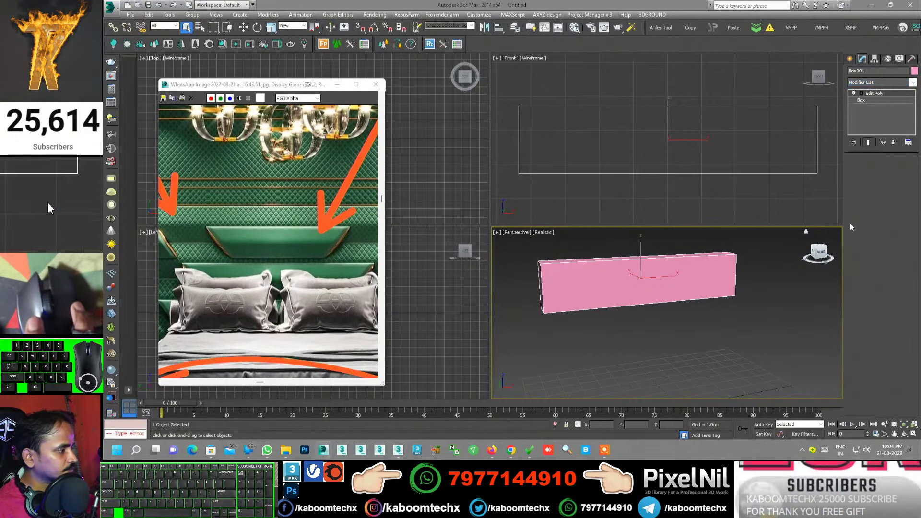
{"action": "left_click_drag", "start_coordinate": [805, 180], "coordinate": [724, 181]}
{"action": "key", "text": "w"}
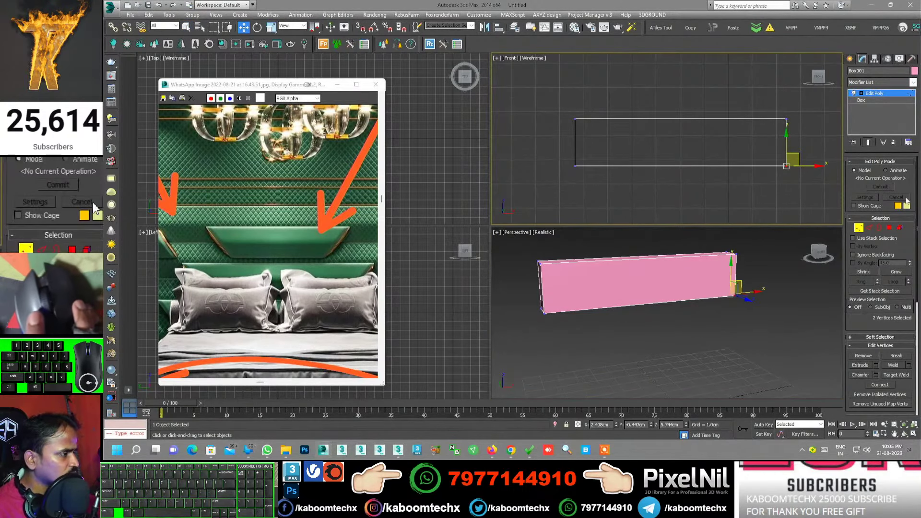
- Leave Vertex level, pan the Front view and switch Edit Poly to Edge level
{"action": "left_click", "coordinate": [861, 94]}
{"action": "middle_click_drag", "start_coordinate": [792, 144], "coordinate": [759, 146]}
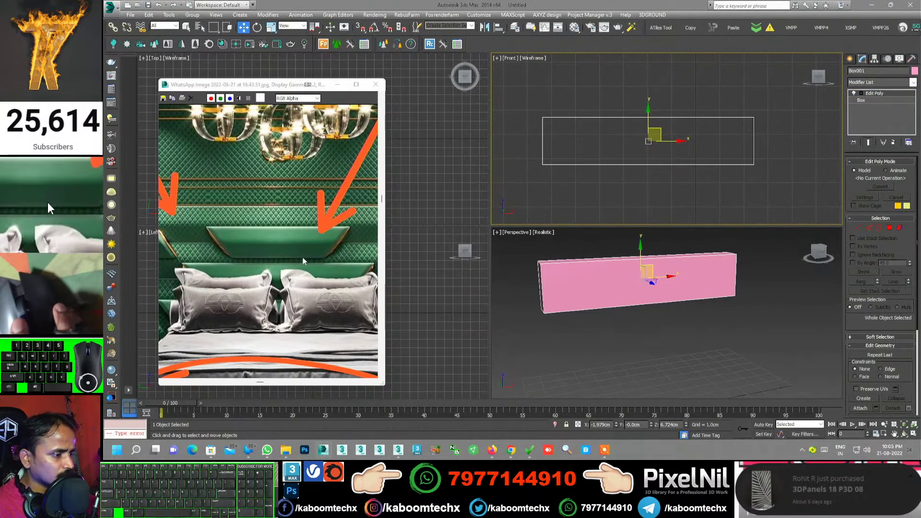
{"action": "scroll", "coordinate": [212, 228], "scroll_direction": "up", "scroll_amount": 4}
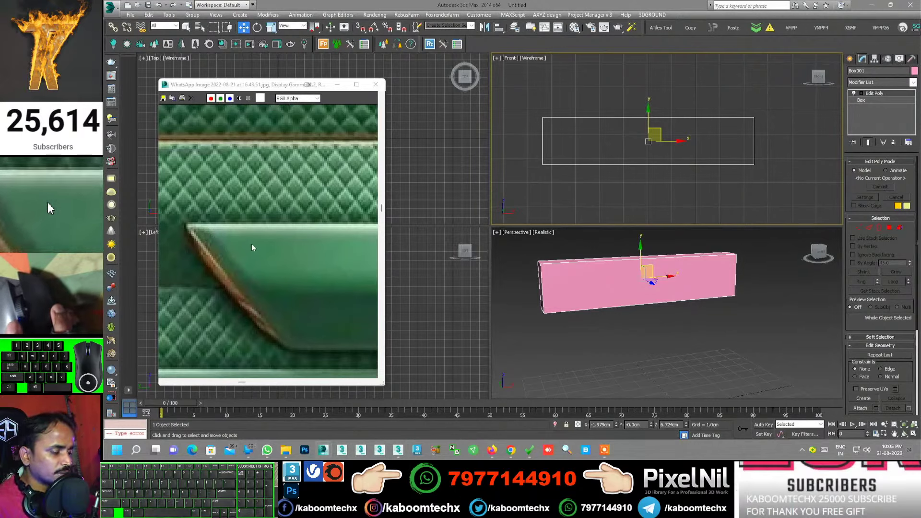
{"action": "key", "text": "2"}
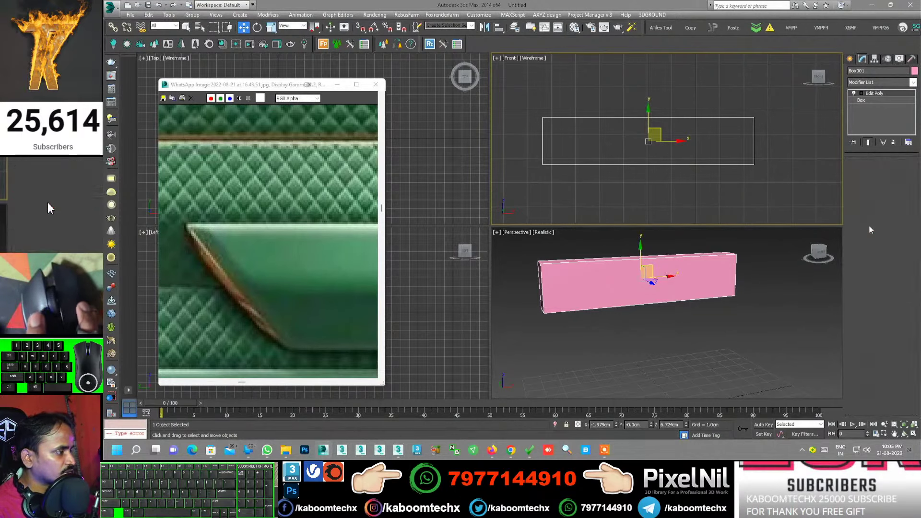
{"action": "scroll", "coordinate": [528, 187], "scroll_direction": "down", "scroll_amount": 2}
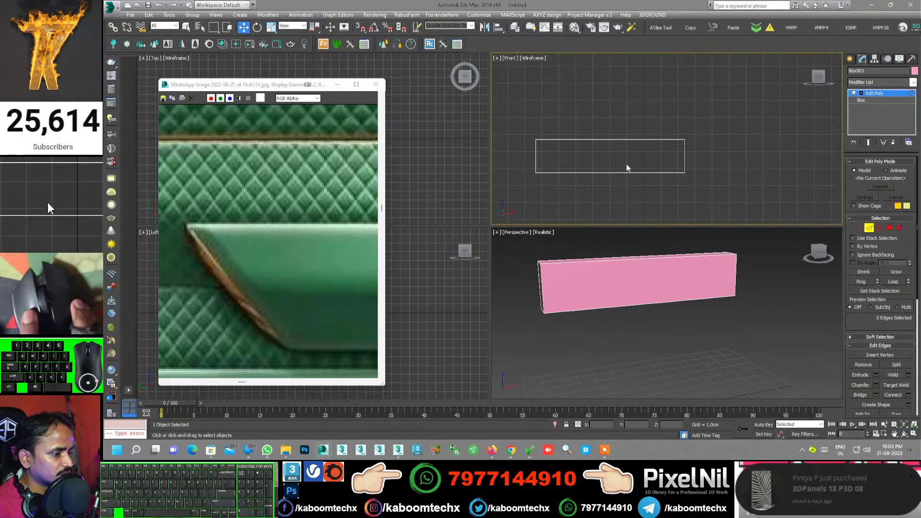
- Select the edges at both short ends of the box with the Front view maximized
{"action": "left_click", "coordinate": [686, 160]}
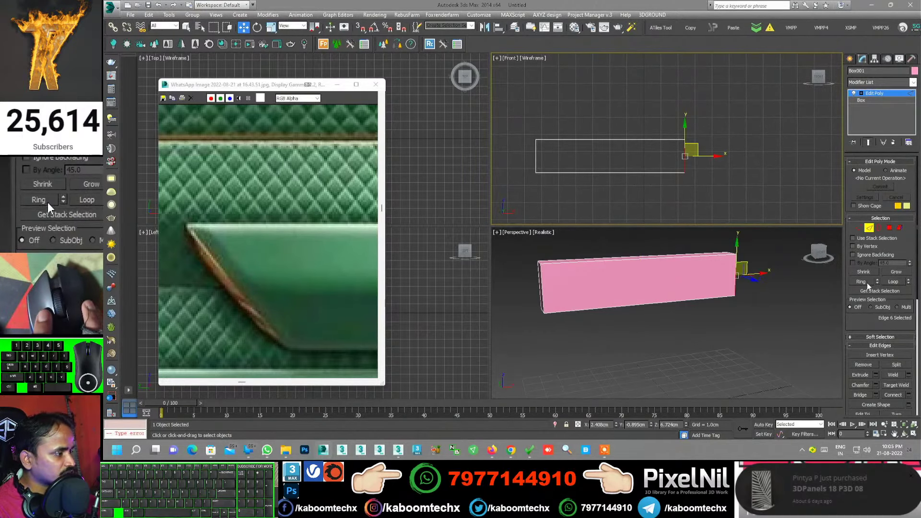
{"action": "scroll", "coordinate": [336, 253], "scroll_direction": "down", "scroll_amount": 3}
{"action": "scroll", "coordinate": [323, 253], "scroll_direction": "up", "scroll_amount": 3}
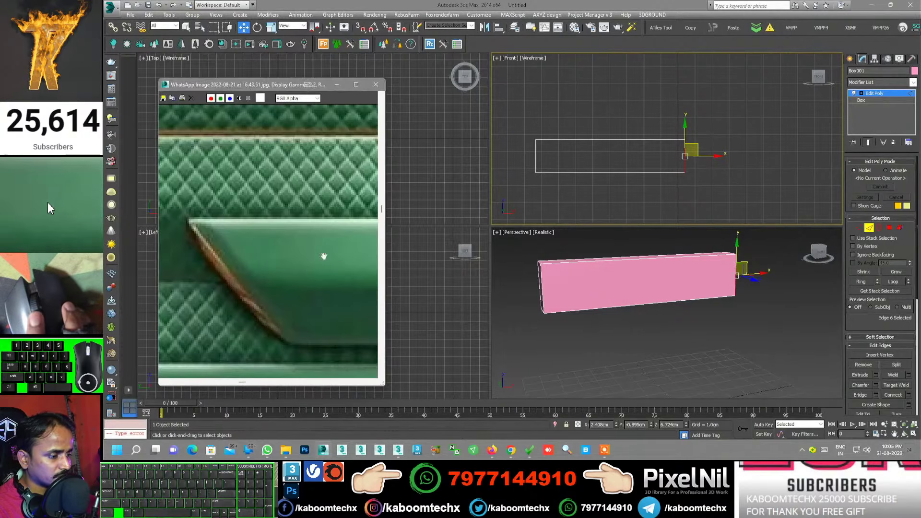
{"action": "scroll", "coordinate": [240, 244], "scroll_direction": "down", "scroll_amount": 1}
{"action": "scroll", "coordinate": [249, 249], "scroll_direction": "down", "scroll_amount": 2}
{"action": "scroll", "coordinate": [249, 248], "scroll_direction": "up", "scroll_amount": 2}
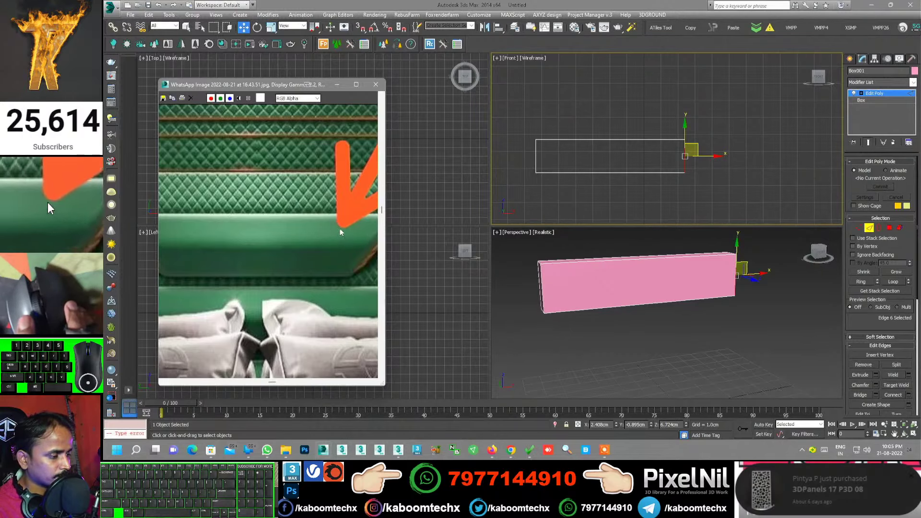
{"action": "left_click", "coordinate": [639, 165]}
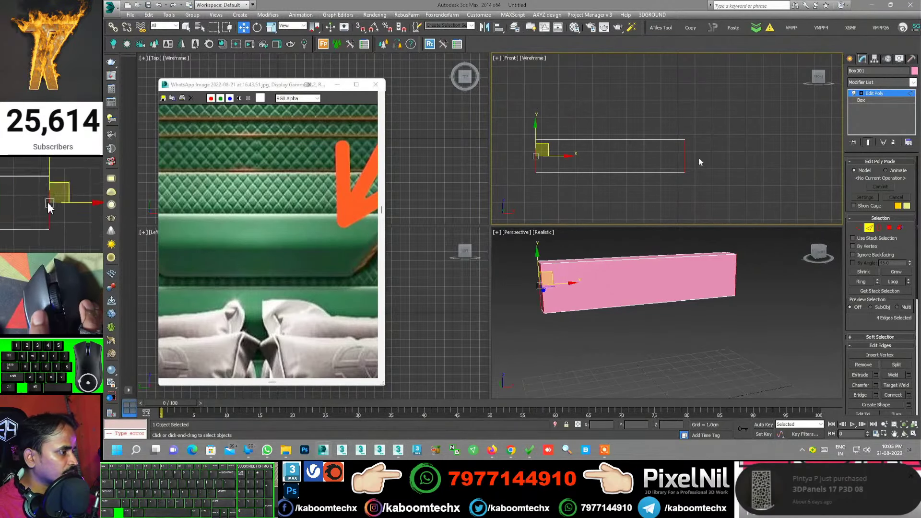
{"action": "right_click", "coordinate": [632, 147]}
{"action": "left_click", "coordinate": [545, 158]}
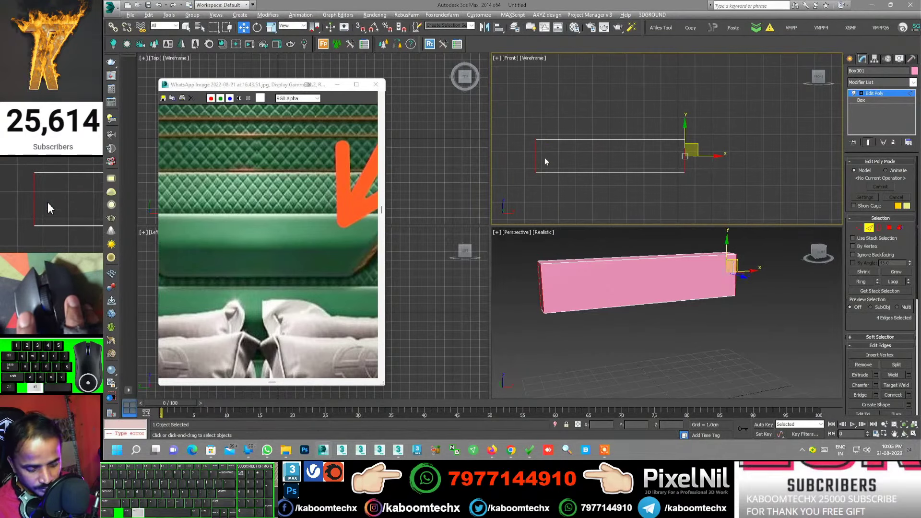
{"action": "key", "text": "alt+w"}
{"action": "right_click", "coordinate": [649, 195]}
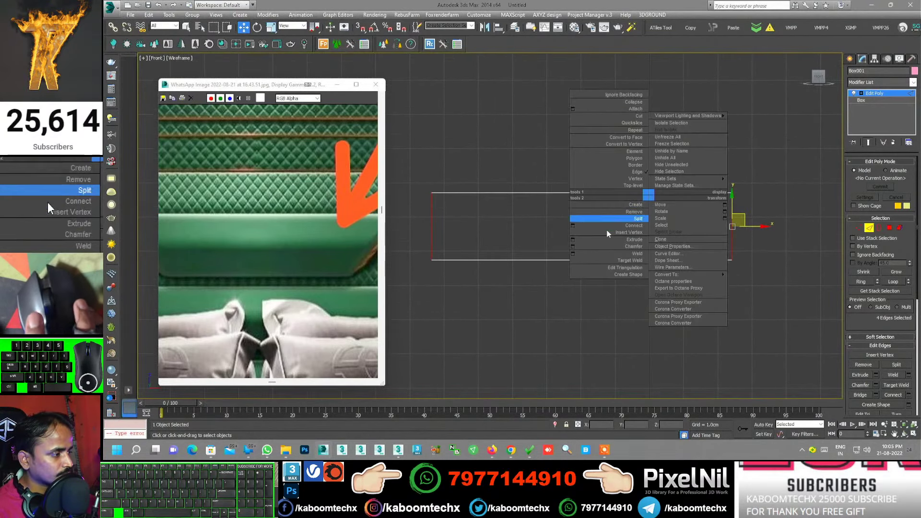
- Connect the selected end edges with a lengthwise middle edge, then orbit in Perspective to check it
{"action": "left_click", "coordinate": [573, 226]}
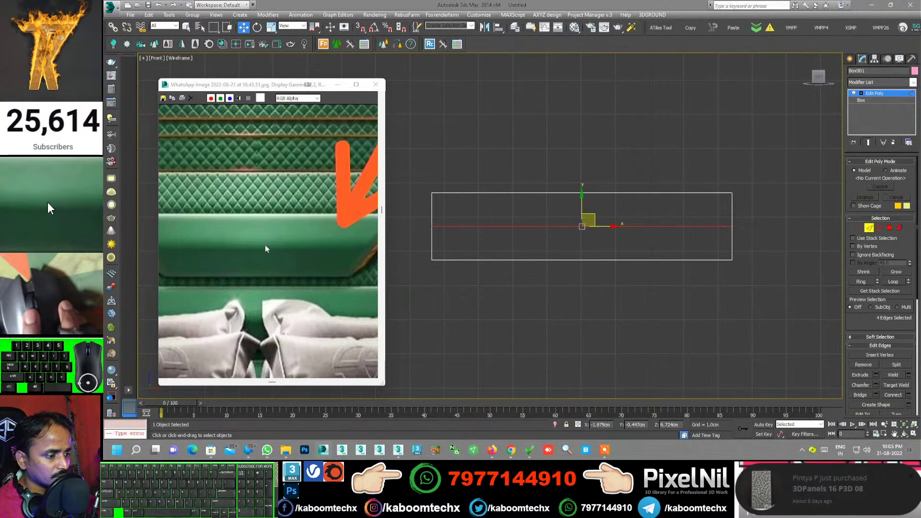
{"action": "scroll", "coordinate": [265, 247], "scroll_direction": "down", "scroll_amount": 2}
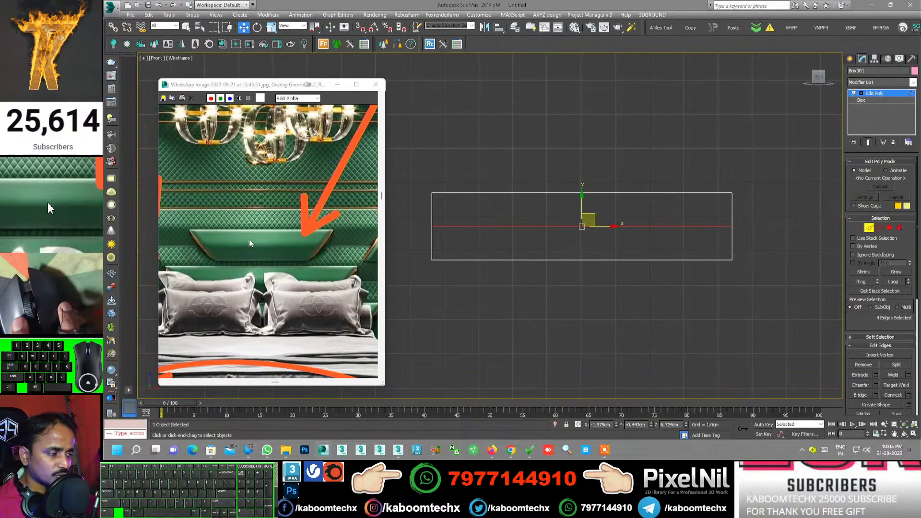
{"action": "key", "text": "p"}
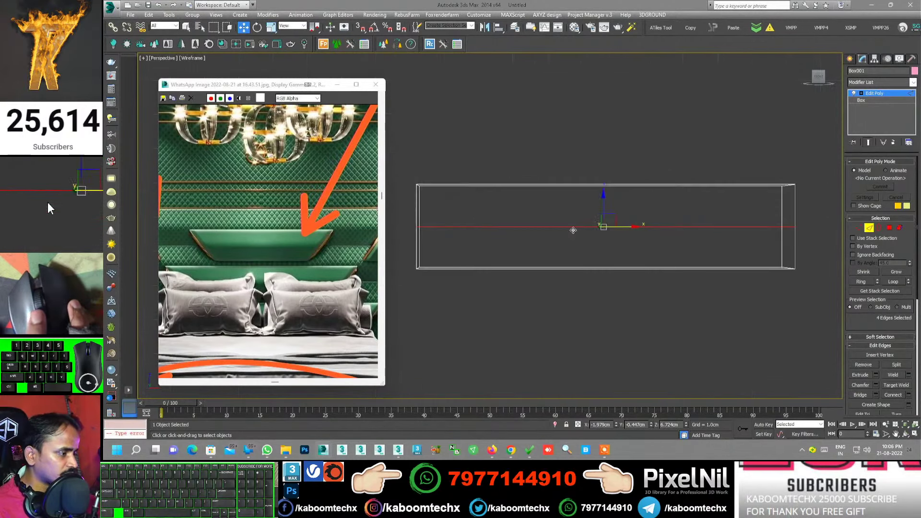
{"action": "scroll", "coordinate": [581, 261], "scroll_direction": "down", "scroll_amount": 3}
{"action": "mouse_move", "coordinate": [581, 261]}
{"action": "middle_mouse_down", "text": "alt"}
{"action": "mouse_move", "coordinate": [621, 258]}
{"action": "mouse_move", "coordinate": [576, 231]}
{"action": "mouse_move", "coordinate": [585, 228]}
{"action": "middle_mouse_up", "text": "alt"}
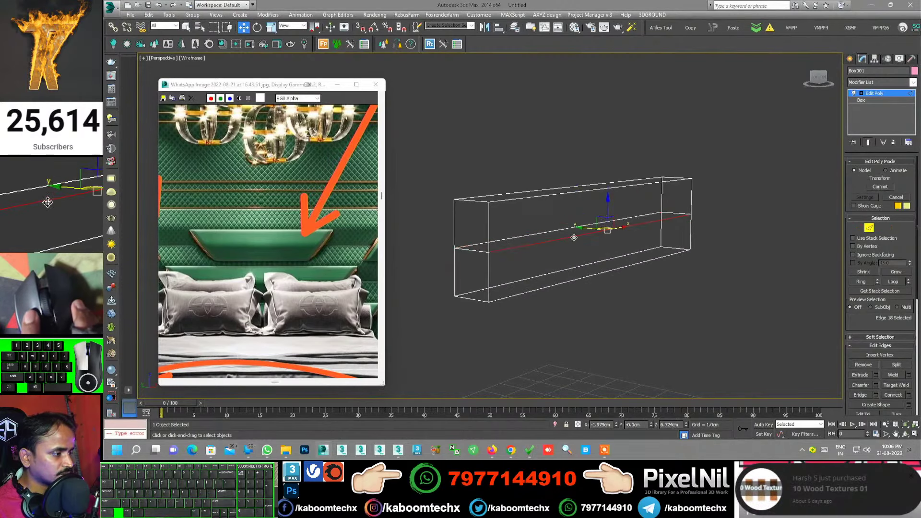
{"action": "mouse_move", "coordinate": [601, 232]}
{"action": "middle_mouse_down", "text": "alt"}
{"action": "mouse_move", "coordinate": [583, 247]}
{"action": "mouse_move", "coordinate": [614, 240]}
{"action": "mouse_move", "coordinate": [562, 257]}
{"action": "middle_mouse_up", "text": "alt"}
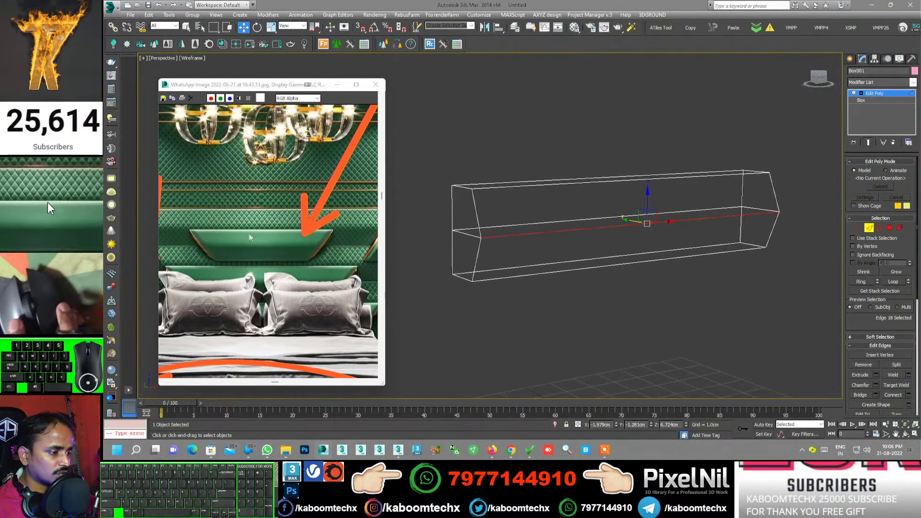
{"action": "mouse_move", "coordinate": [768, 249]}
{"action": "middle_mouse_down", "text": "alt"}
{"action": "mouse_move", "coordinate": [728, 237]}
{"action": "mouse_move", "coordinate": [792, 264]}
{"action": "middle_mouse_up", "text": "alt"}
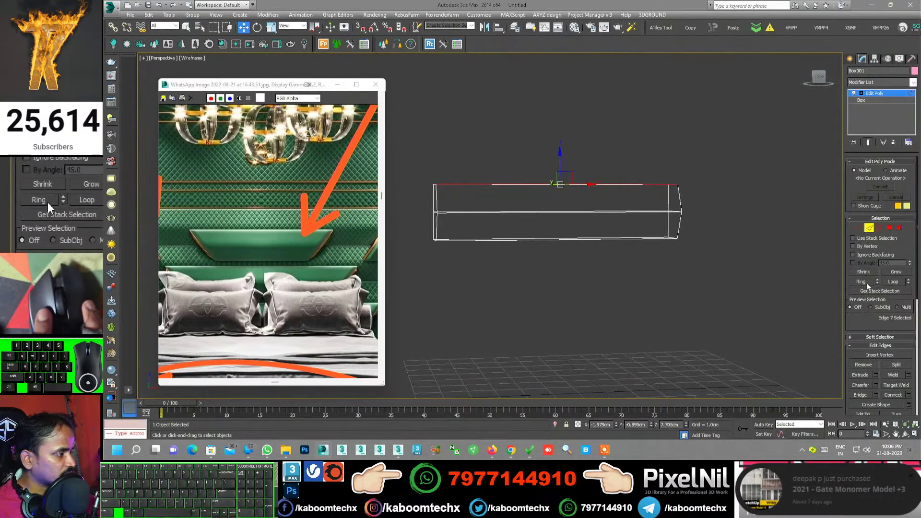
- Connect the selected edges through the Connect settings, adjusting the pinch, and confirm
{"action": "right_click", "coordinate": [599, 193]}
{"action": "left_click", "coordinate": [523, 226]}
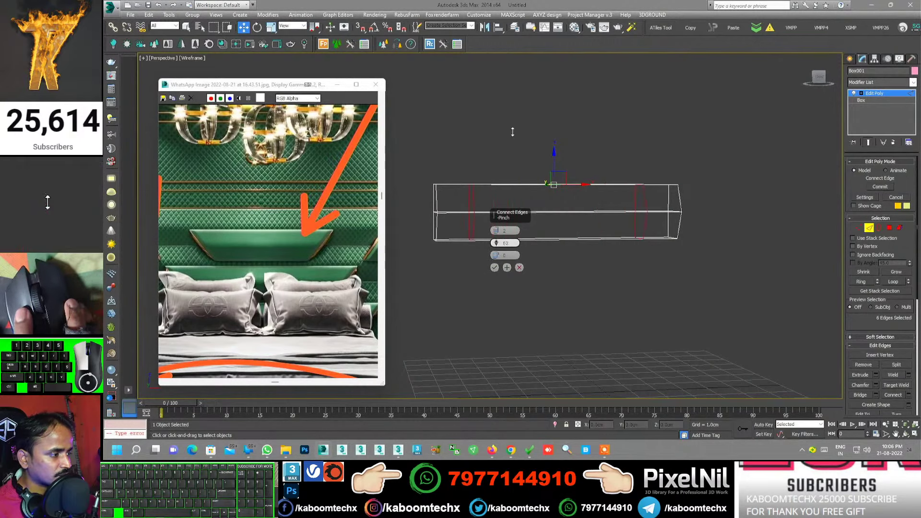
{"action": "left_click_drag", "start_coordinate": [526, 93], "coordinate": [530, 80]}
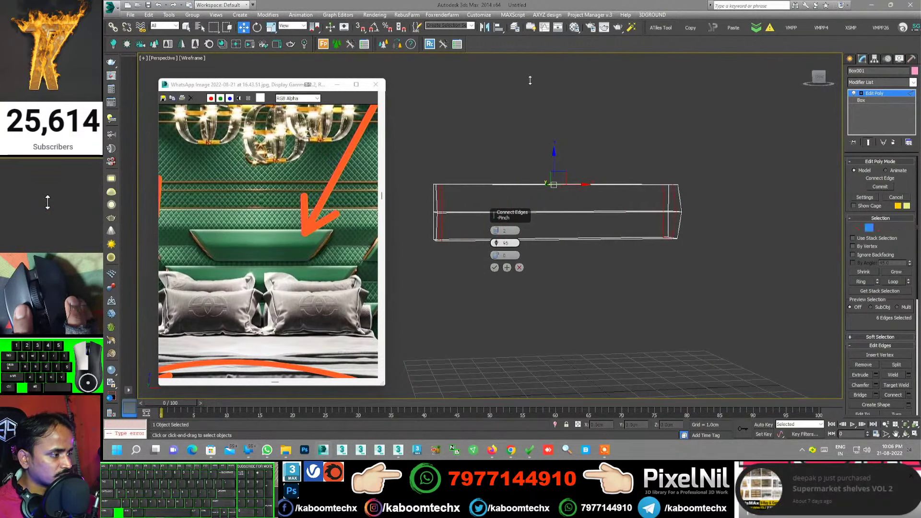
{"action": "middle_click_drag", "start_coordinate": [620, 211], "coordinate": [547, 240], "text": "alt"}
{"action": "left_click", "coordinate": [499, 270]}
{"action": "middle_click_drag", "start_coordinate": [502, 263], "coordinate": [574, 249], "text": "alt"}
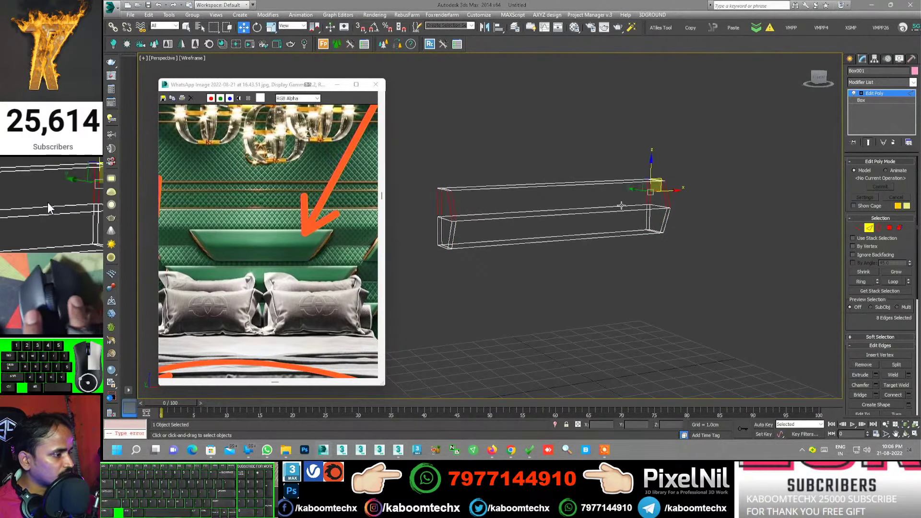
- Add another connecting edge with 1 segment, Pinch 0 and Slide about -79 toward the top
{"action": "right_click", "coordinate": [603, 204]}
{"action": "left_click", "coordinate": [600, 195]}
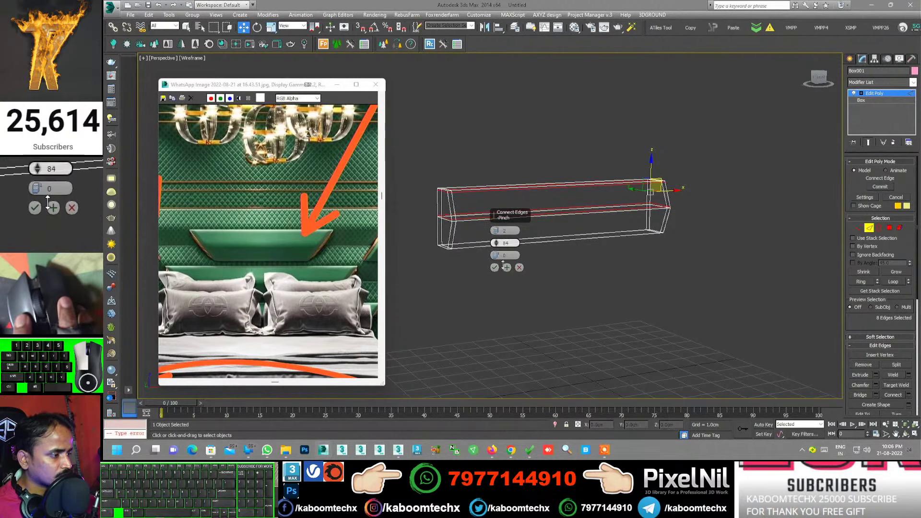
{"action": "left_click_drag", "start_coordinate": [512, 296], "coordinate": [522, 307]}
{"action": "right_click", "coordinate": [496, 243]}
{"action": "right_click", "coordinate": [496, 230]}
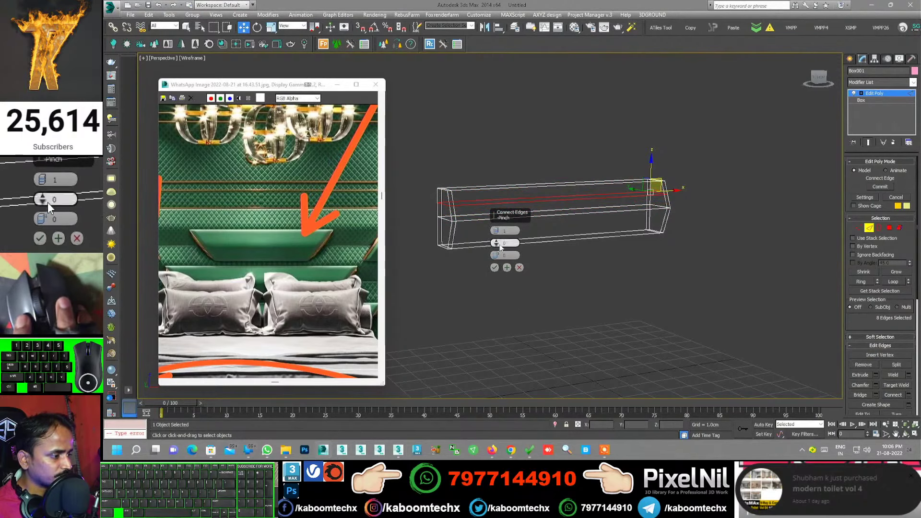
{"action": "left_click_drag", "start_coordinate": [496, 255], "coordinate": [514, 381]}
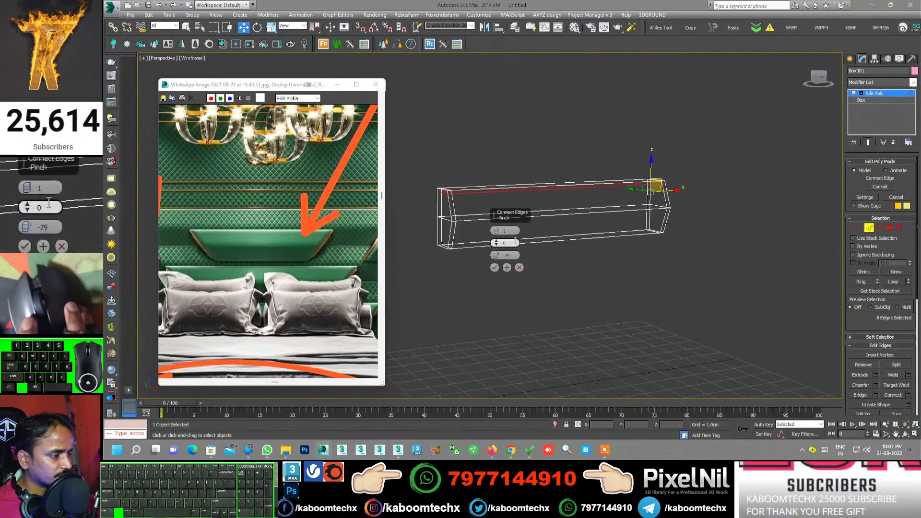
{"action": "left_click", "coordinate": [495, 268]}
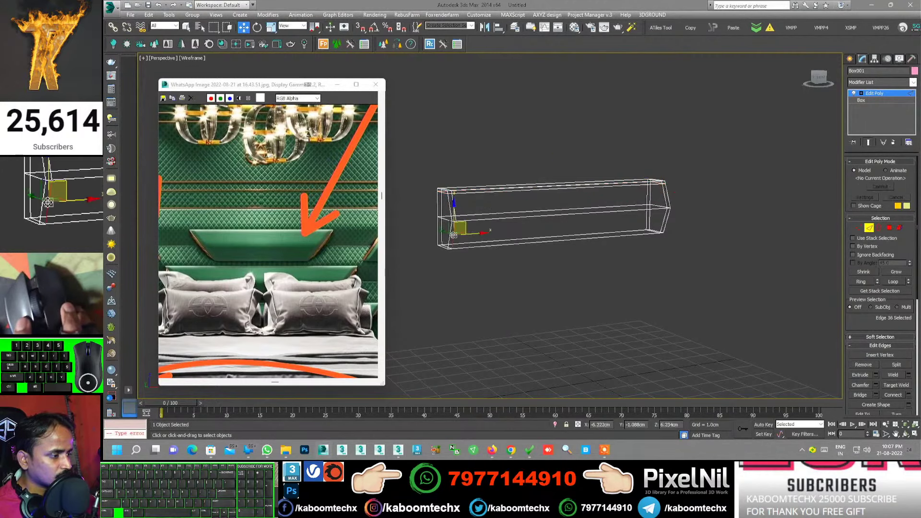
- Select the edges across the box's right end and connect them with a new edge
{"action": "left_click_drag", "start_coordinate": [681, 173], "coordinate": [599, 229]}
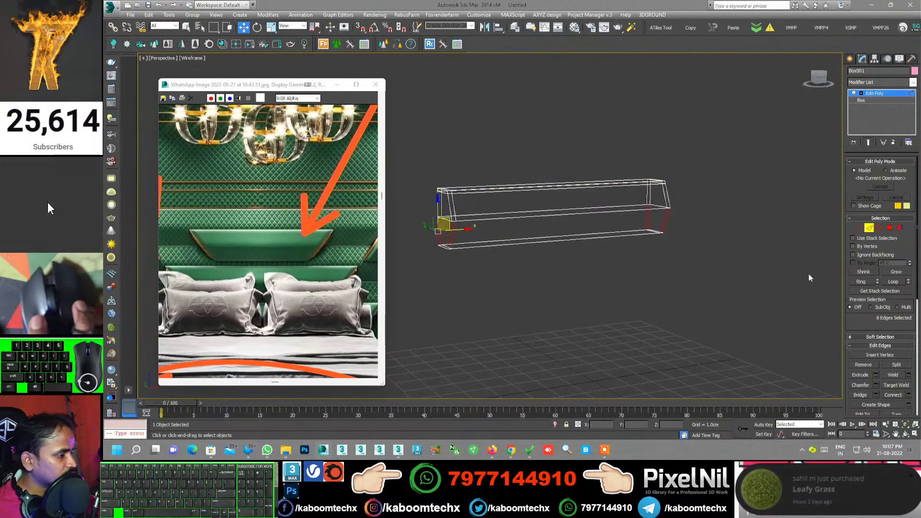
{"action": "right_click", "coordinate": [600, 229]}
{"action": "left_click", "coordinate": [523, 251]}
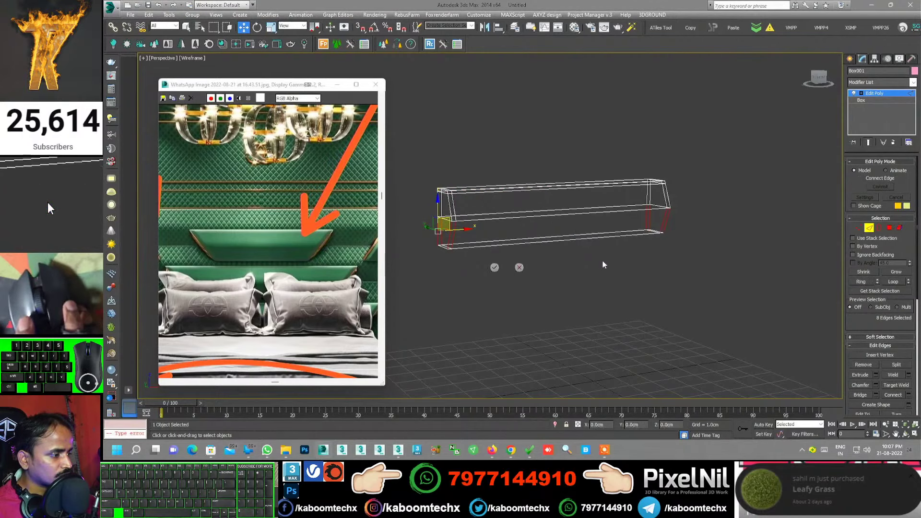
{"action": "left_click", "coordinate": [495, 268]}
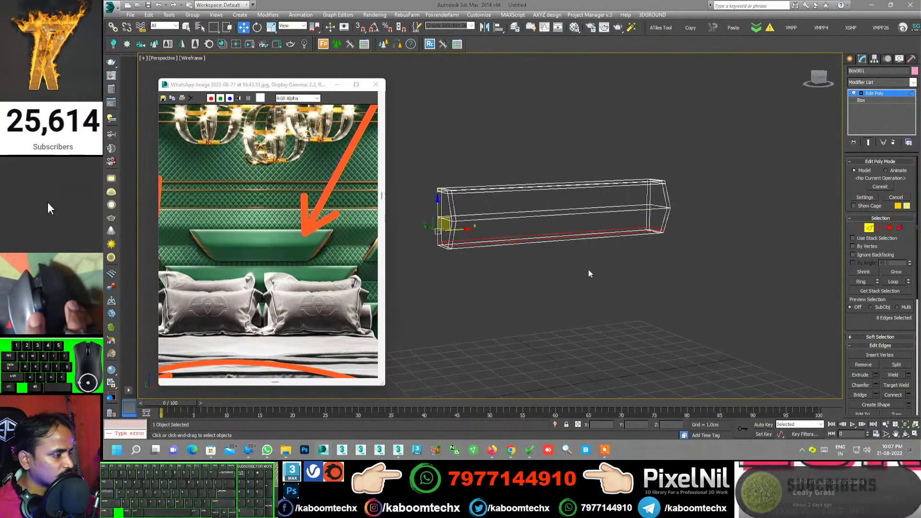
{"action": "middle_click_drag", "start_coordinate": [589, 271], "coordinate": [669, 240], "text": "alt"}
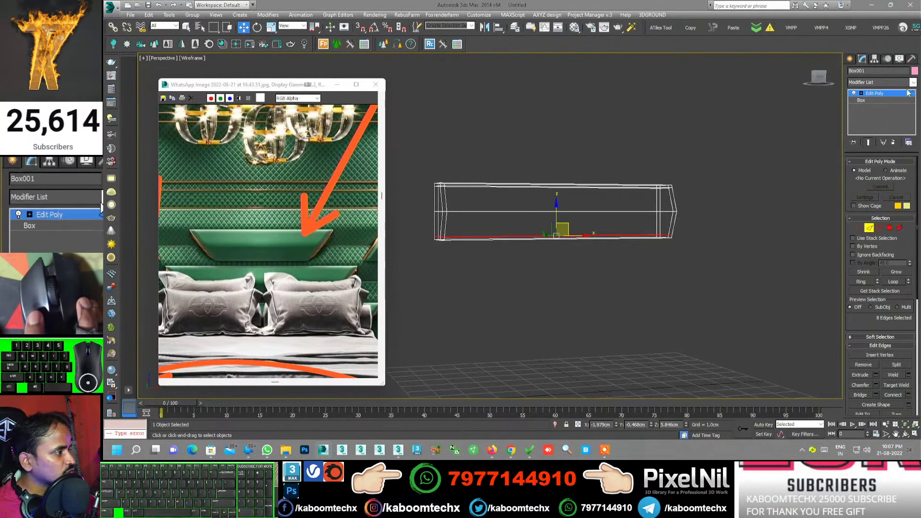
- Add a MeshSmooth modifier to Box001 and switch the view to shaded
{"action": "left_click", "coordinate": [888, 95]}
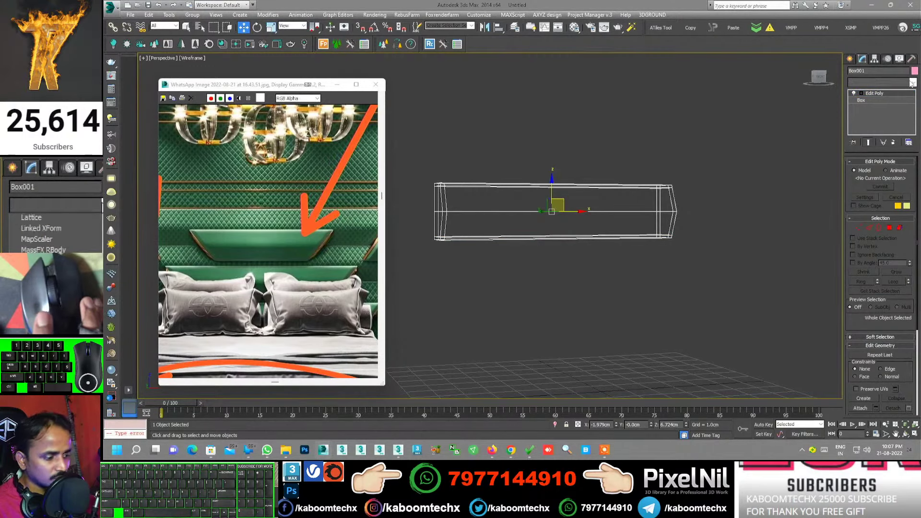
{"action": "left_click", "coordinate": [911, 83]}
{"action": "scroll", "coordinate": [887, 144], "scroll_direction": "down", "scroll_amount": 10}
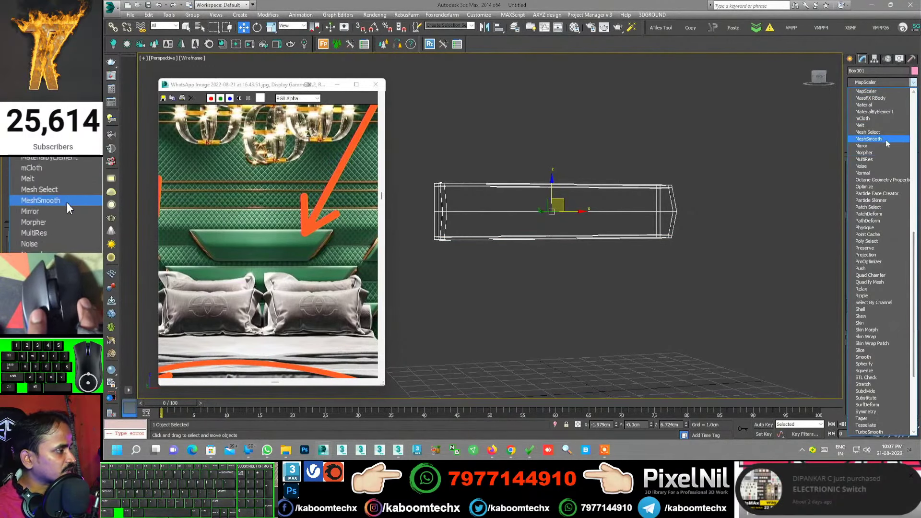
{"action": "left_click", "coordinate": [886, 138]}
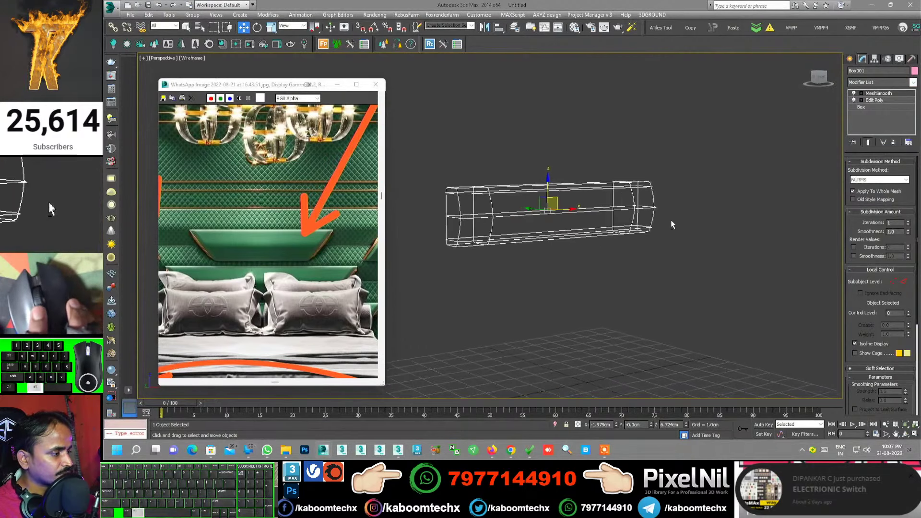
{"action": "key", "text": "F3"}
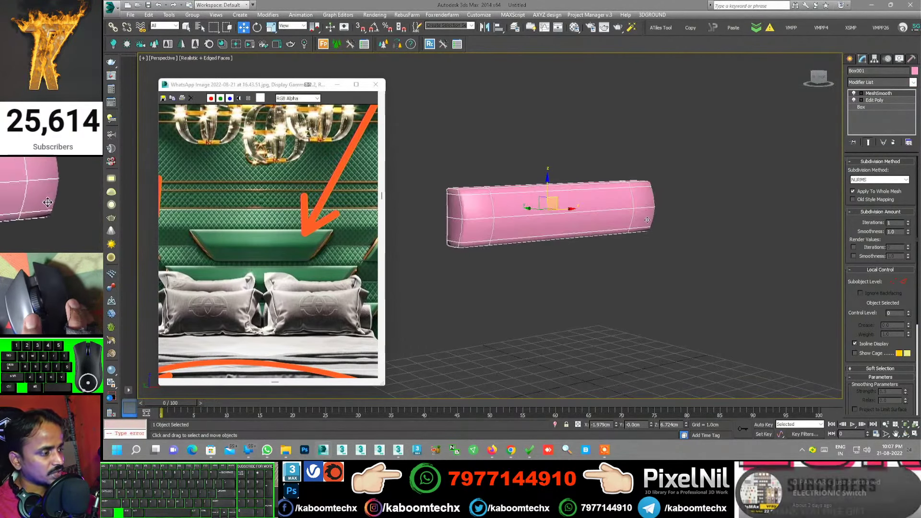
- Raise MeshSmooth iterations to 3 and orbit around the rounded pink box to inspect it
{"action": "left_click", "coordinate": [653, 218]}
{"action": "scroll", "coordinate": [654, 218], "scroll_direction": "up", "scroll_amount": 5}
{"action": "middle_click_drag", "start_coordinate": [654, 218], "coordinate": [648, 216], "text": "alt"}
{"action": "left_click", "coordinate": [648, 216]}
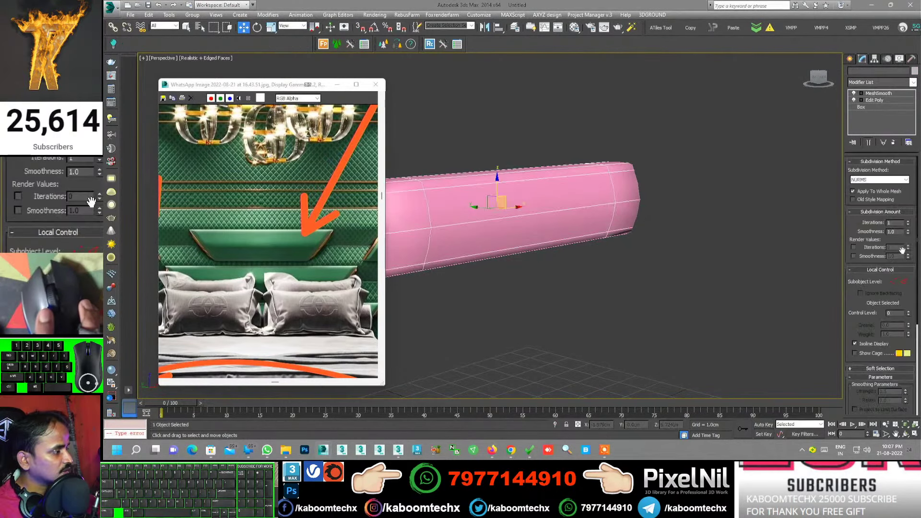
{"action": "left_click", "coordinate": [908, 221]}
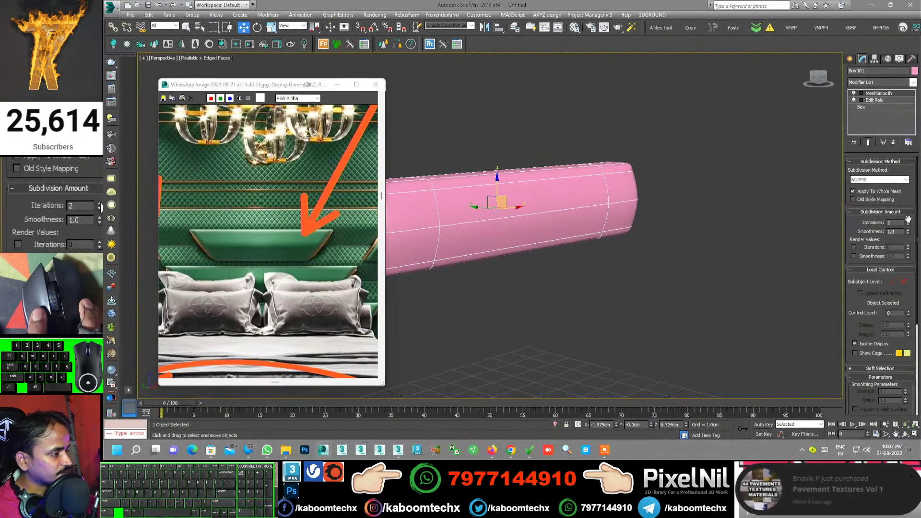
{"action": "left_click", "coordinate": [655, 226]}
{"action": "scroll", "coordinate": [604, 243], "scroll_direction": "down", "scroll_amount": 5}
{"action": "mouse_move", "coordinate": [603, 243]}
{"action": "middle_mouse_down", "text": "alt"}
{"action": "mouse_move", "coordinate": [538, 222]}
{"action": "mouse_move", "coordinate": [556, 240]}
{"action": "mouse_move", "coordinate": [652, 241]}
{"action": "mouse_move", "coordinate": [578, 242]}
{"action": "middle_mouse_up", "text": "alt"}
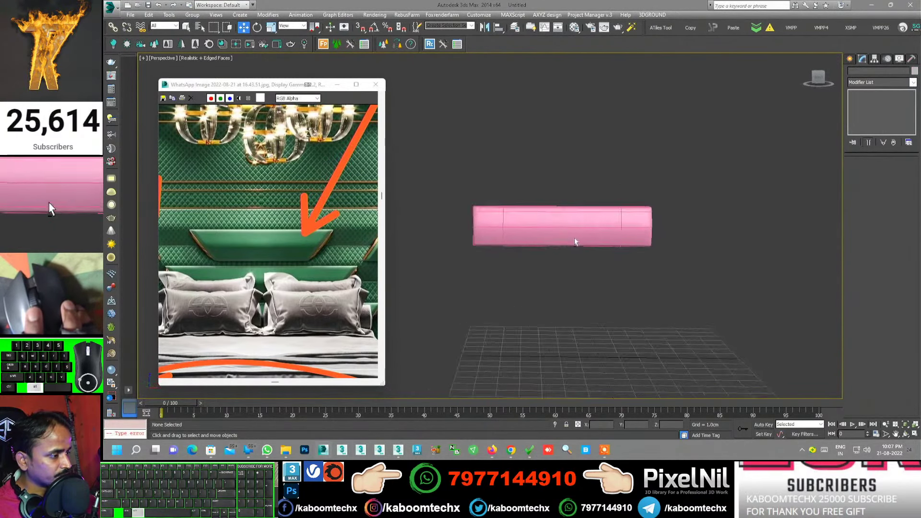
{"action": "scroll", "coordinate": [524, 235], "scroll_direction": "up", "scroll_amount": 5}
{"action": "scroll", "coordinate": [524, 235], "scroll_direction": "down", "scroll_amount": 2}
{"action": "scroll", "coordinate": [610, 243], "scroll_direction": "down", "scroll_amount": 3}
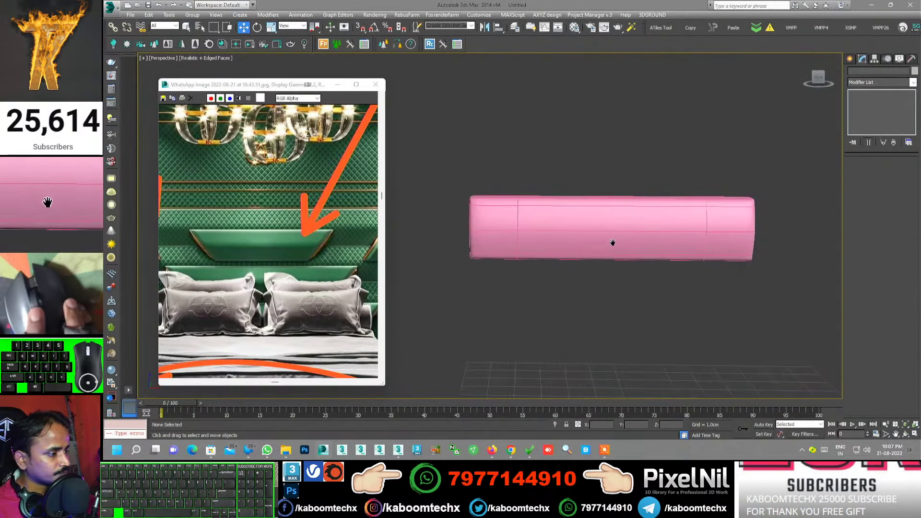
{"action": "scroll", "coordinate": [590, 237], "scroll_direction": "down", "scroll_amount": 2}
{"action": "scroll", "coordinate": [492, 231], "scroll_direction": "up", "scroll_amount": 3}
{"action": "scroll", "coordinate": [491, 230], "scroll_direction": "up", "scroll_amount": 2}
{"action": "middle_click_drag", "start_coordinate": [525, 226], "coordinate": [633, 216], "text": "alt"}
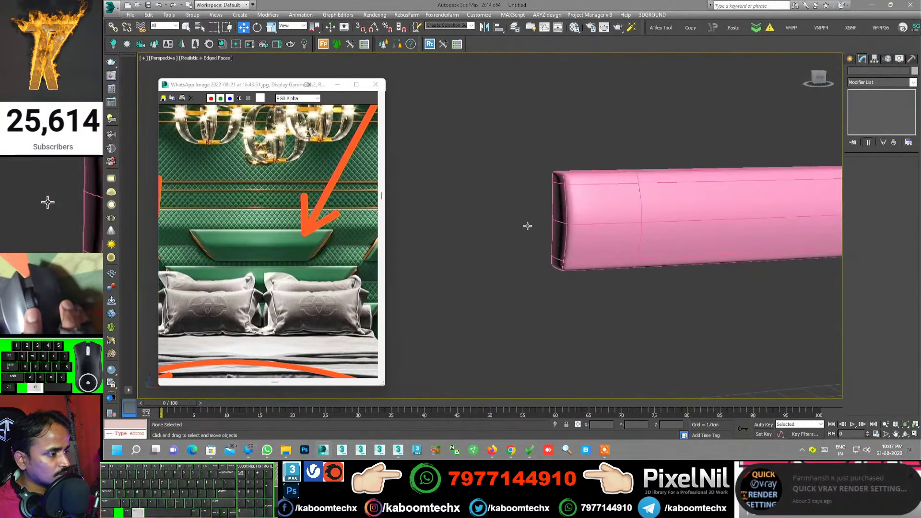
{"action": "left_click", "coordinate": [633, 216]}
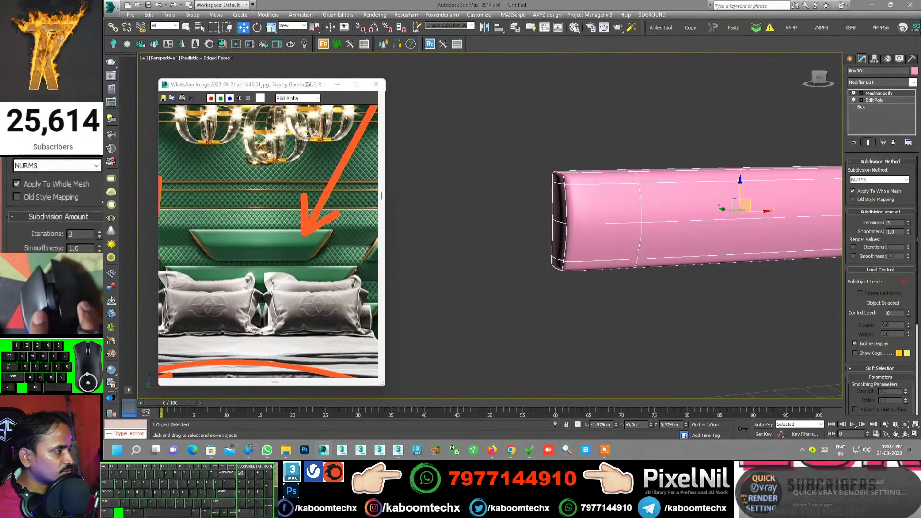
{"action": "left_click", "coordinate": [898, 120]}
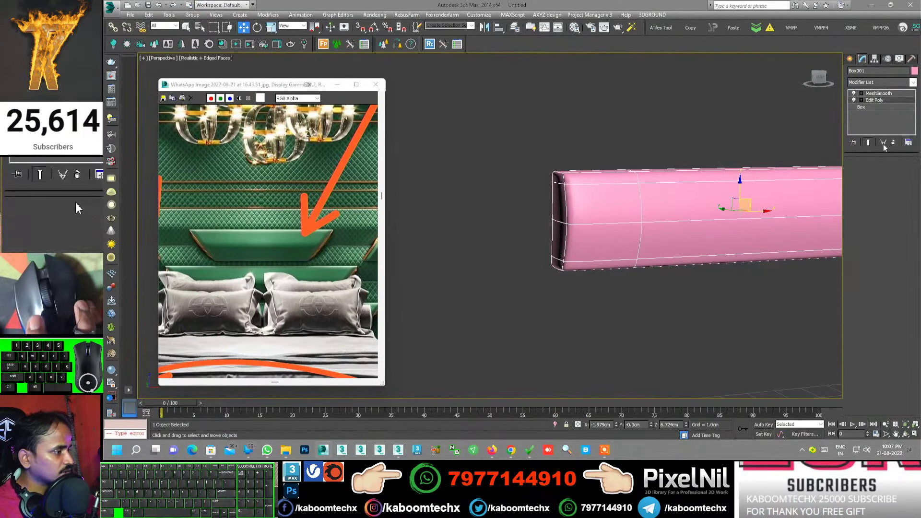
- Return to Edit Poly and select the eight polygons forming the box's end cap
{"action": "left_click", "coordinate": [875, 100]}
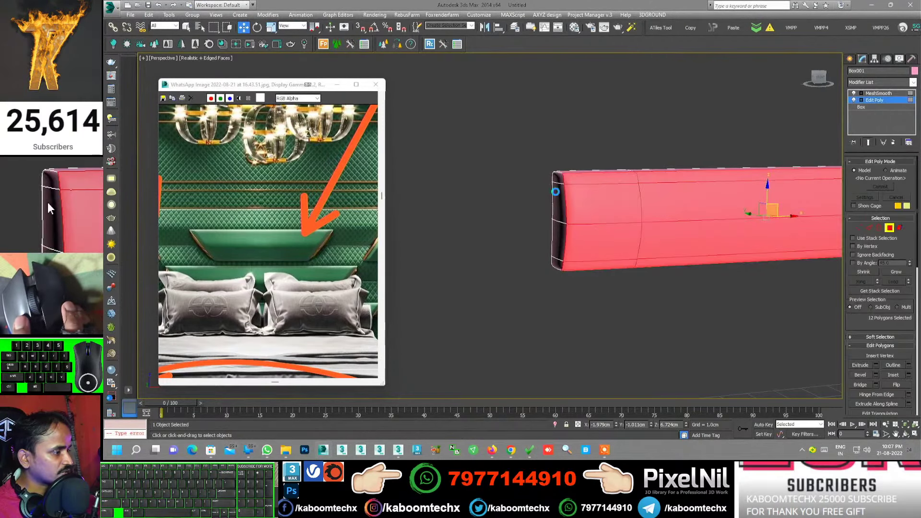
{"action": "left_click", "coordinate": [558, 192]}
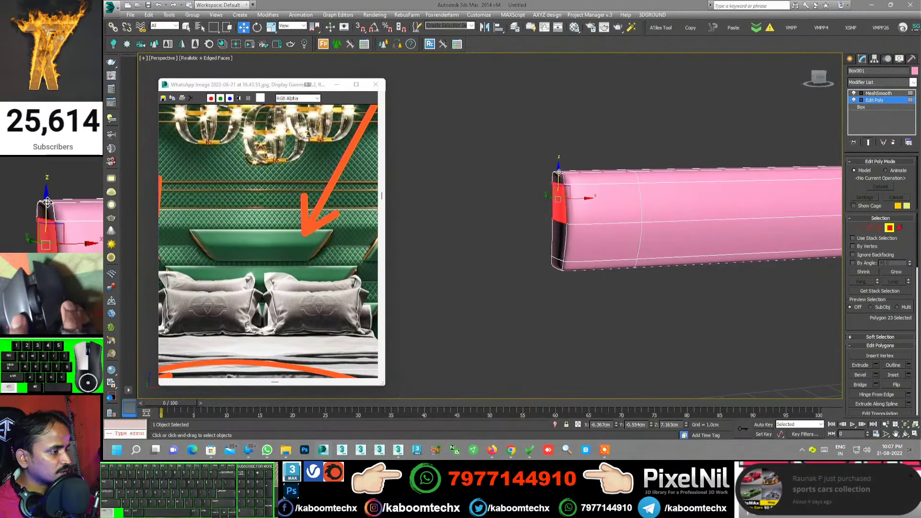
{"action": "left_click", "coordinate": [558, 176], "text": "alt"}
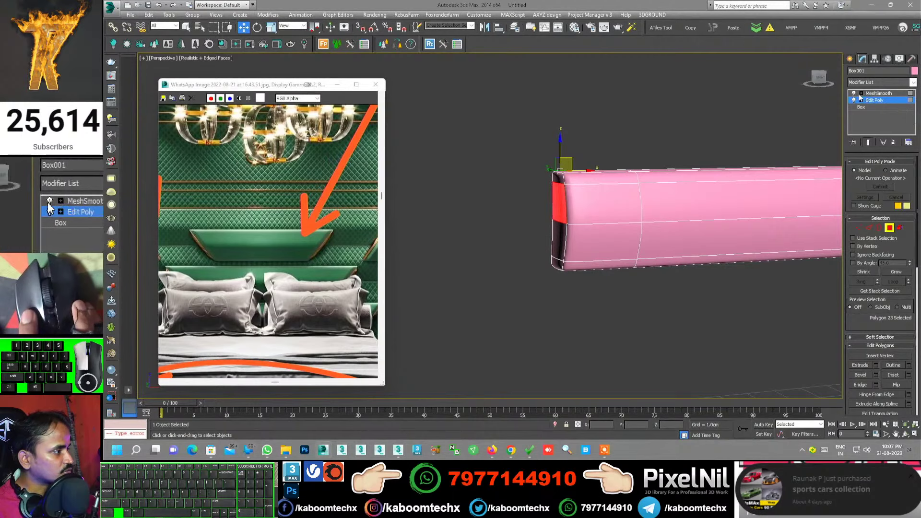
{"action": "middle_click_drag", "start_coordinate": [619, 158], "coordinate": [638, 147], "text": "alt"}
{"action": "scroll", "coordinate": [556, 183], "scroll_direction": "up", "scroll_amount": 3}
{"action": "left_click", "coordinate": [539, 201], "text": "ctrl"}
{"action": "scroll", "coordinate": [551, 269], "scroll_direction": "down", "scroll_amount": 3}
{"action": "left_click", "coordinate": [551, 288], "text": "ctrl"}
{"action": "scroll", "coordinate": [555, 292], "scroll_direction": "down", "scroll_amount": 3}
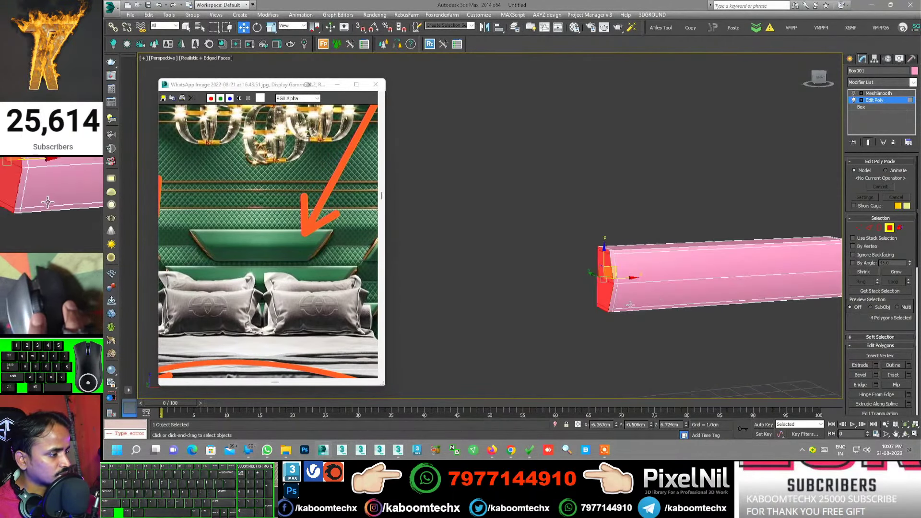
{"action": "middle_click_drag", "start_coordinate": [559, 295], "coordinate": [615, 267], "text": "alt"}
{"action": "left_click", "coordinate": [578, 243], "text": "ctrl"}
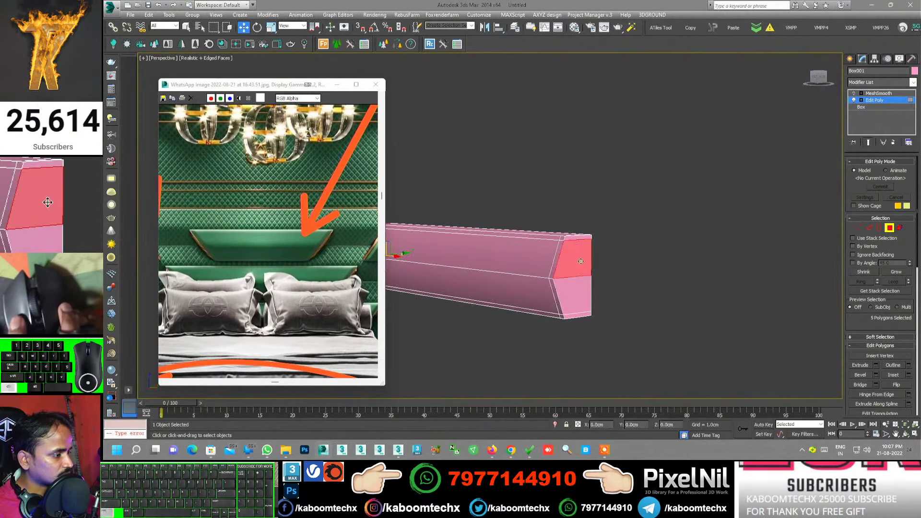
{"action": "mouse_move", "coordinate": [582, 247]}
{"action": "middle_mouse_down", "text": "alt"}
{"action": "mouse_move", "coordinate": [561, 296]}
{"action": "mouse_move", "coordinate": [540, 286]}
{"action": "mouse_move", "coordinate": [573, 250]}
{"action": "middle_mouse_up", "text": "alt"}
{"action": "right_click", "coordinate": [574, 250]}
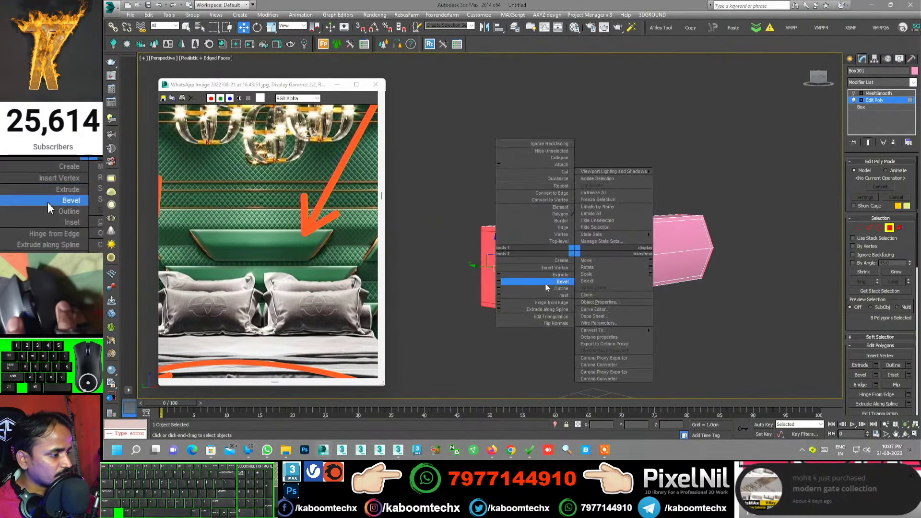
- Bevel the eight end polygons with about 0.11cm height and -0.06cm outline
{"action": "left_click", "coordinate": [498, 282]}
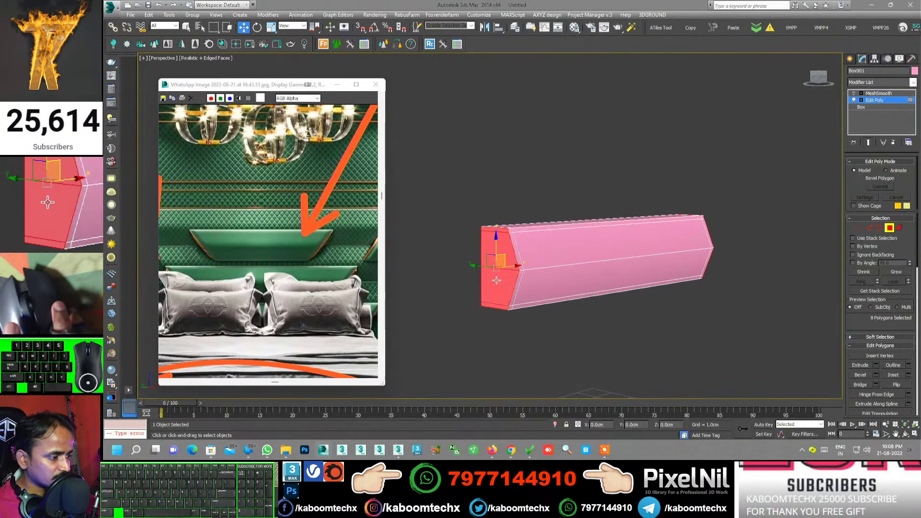
{"action": "scroll", "coordinate": [539, 257], "scroll_direction": "up", "scroll_amount": 2}
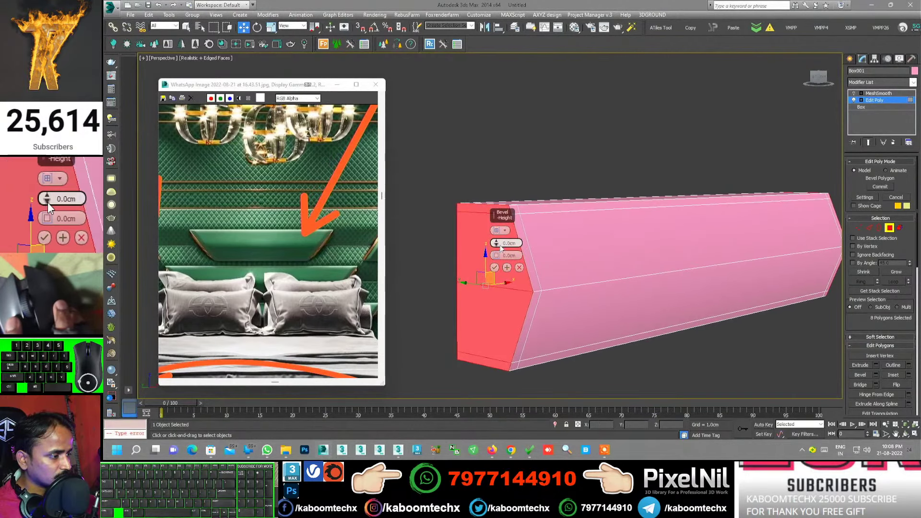
{"action": "left_click_drag", "start_coordinate": [498, 236], "coordinate": [503, 261]}
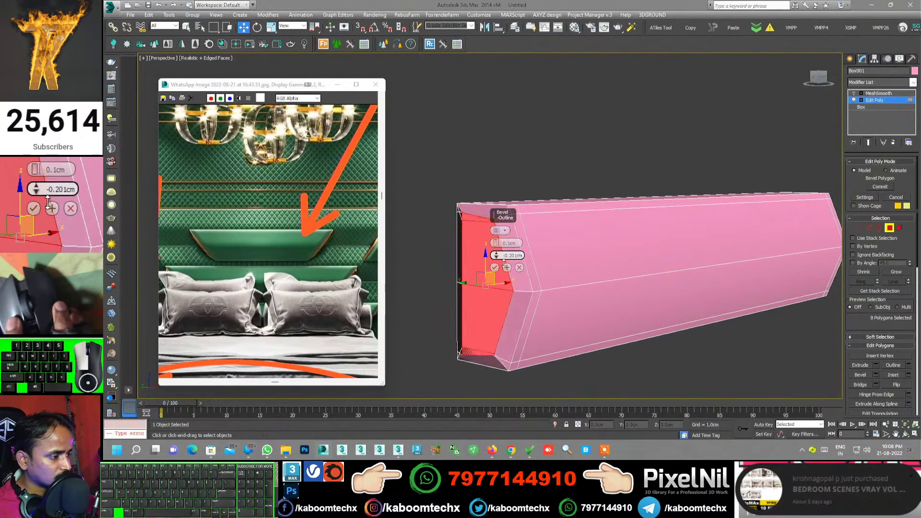
{"action": "left_click_drag", "start_coordinate": [503, 258], "coordinate": [503, 258]}
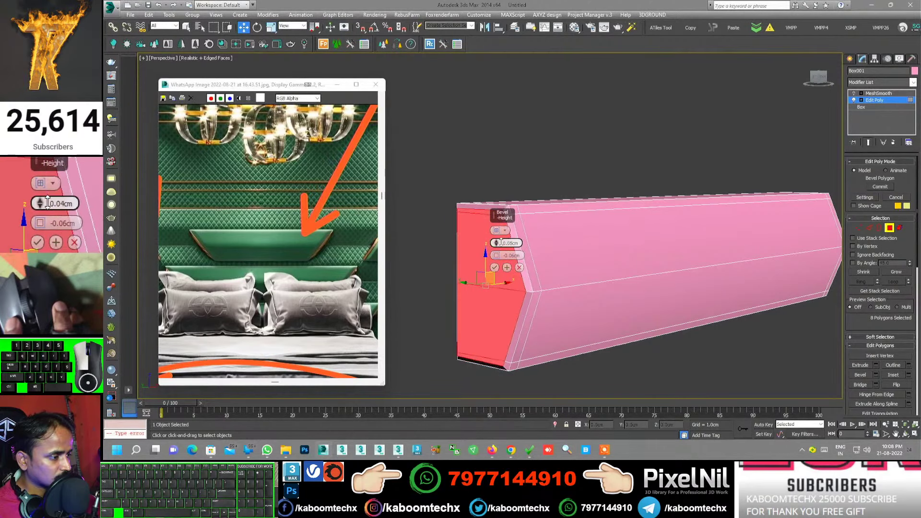
{"action": "left_click_drag", "start_coordinate": [500, 240], "coordinate": [500, 239]}
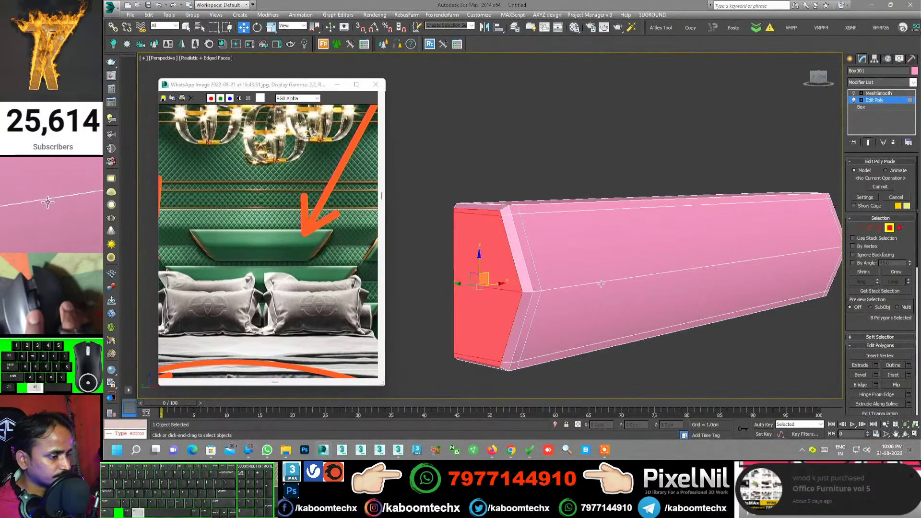
{"action": "middle_click_drag", "start_coordinate": [601, 284], "coordinate": [623, 281], "text": "alt"}
{"action": "scroll", "coordinate": [624, 280], "scroll_direction": "down", "scroll_amount": 3}
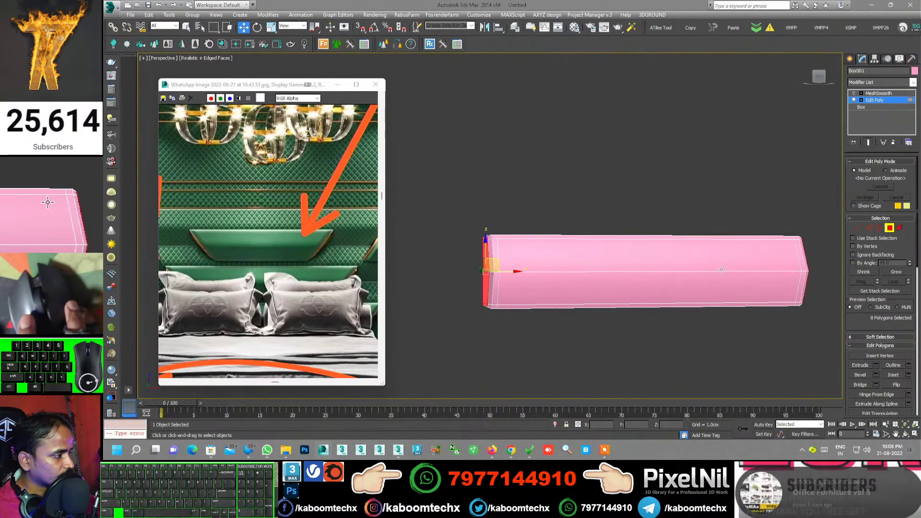
- Exit Polygon mode, view the smoothed box from the MeshSmooth level and reselect it
{"action": "left_click", "coordinate": [885, 106]}
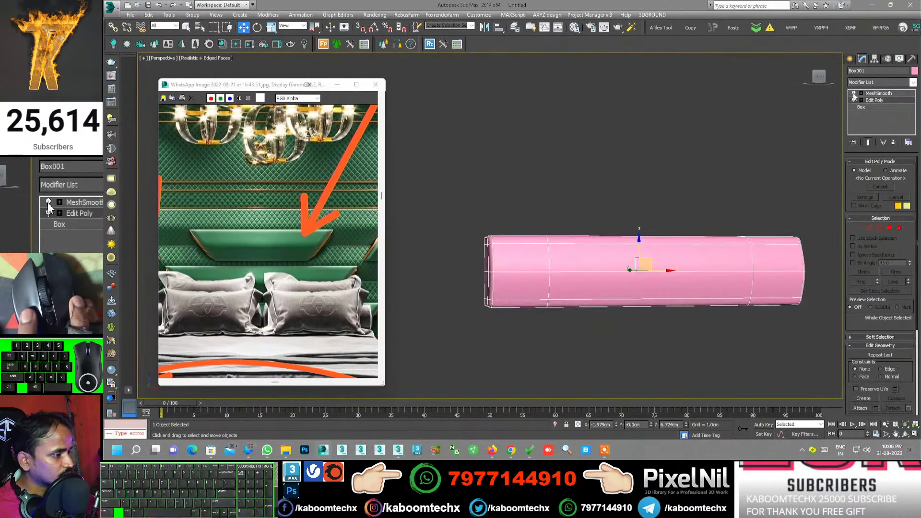
{"action": "left_click", "coordinate": [878, 93]}
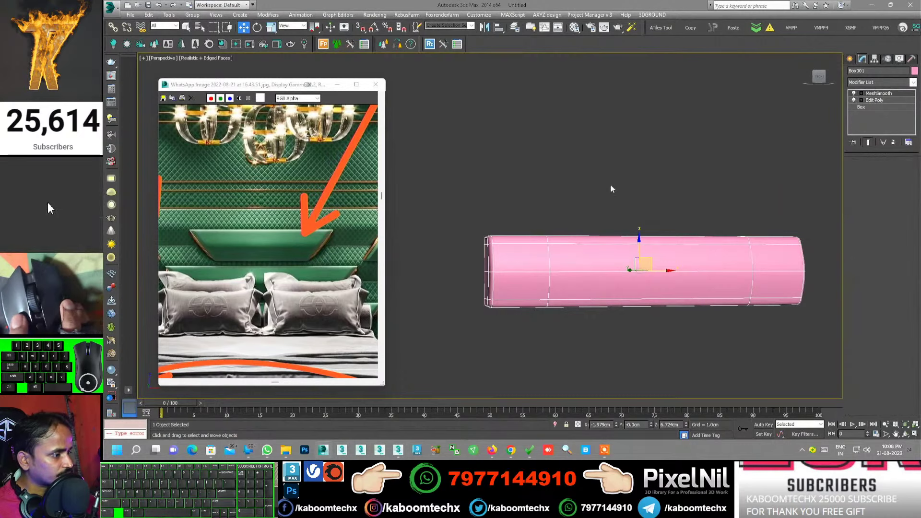
{"action": "left_click", "coordinate": [611, 190]}
{"action": "scroll", "coordinate": [559, 232], "scroll_direction": "up", "scroll_amount": 4}
{"action": "scroll", "coordinate": [535, 254], "scroll_direction": "down", "scroll_amount": 4}
{"action": "mouse_move", "coordinate": [576, 278]}
{"action": "middle_mouse_down"}
{"action": "mouse_move", "coordinate": [632, 285]}
{"action": "mouse_move", "coordinate": [598, 286]}
{"action": "middle_mouse_up"}
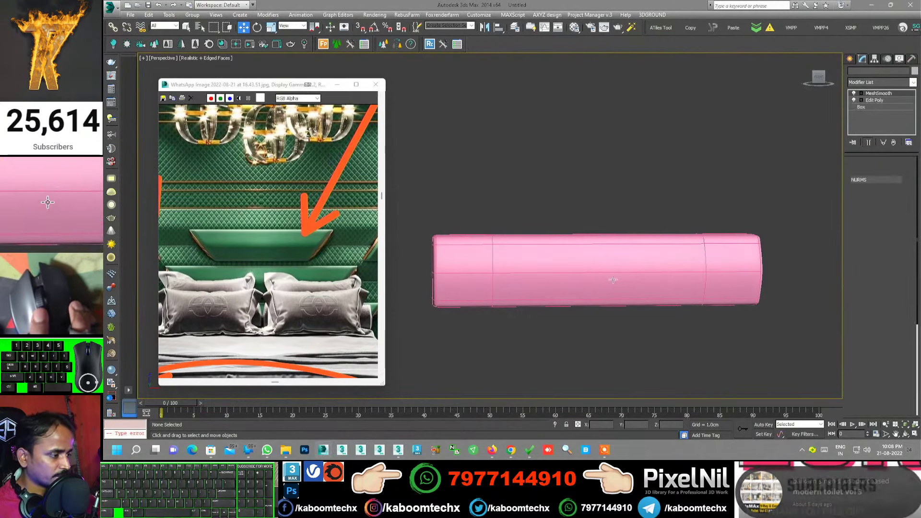
{"action": "left_click", "coordinate": [662, 274]}
{"action": "middle_click_drag", "start_coordinate": [662, 275], "coordinate": [606, 268]}
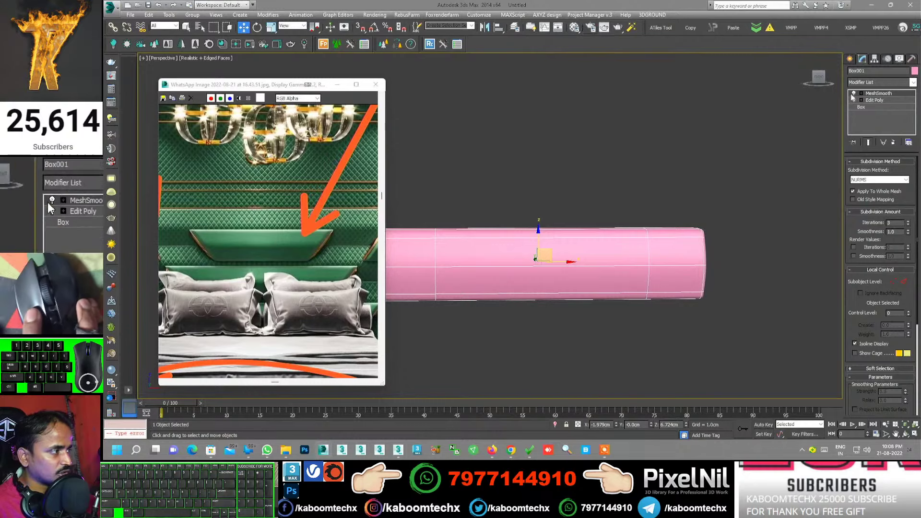
- Return to Edit Poly's Polygon level and select a polygon on the box's end cap
{"action": "left_click", "coordinate": [873, 107]}
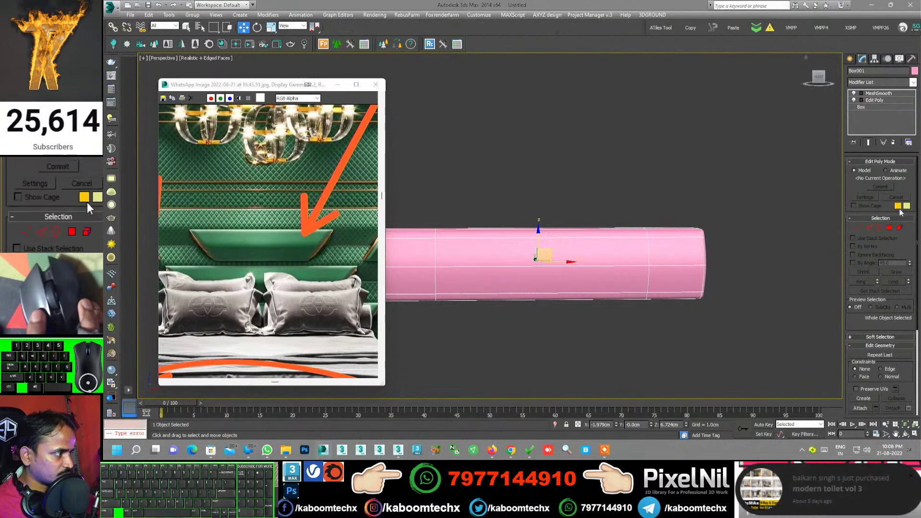
{"action": "left_click", "coordinate": [890, 229]}
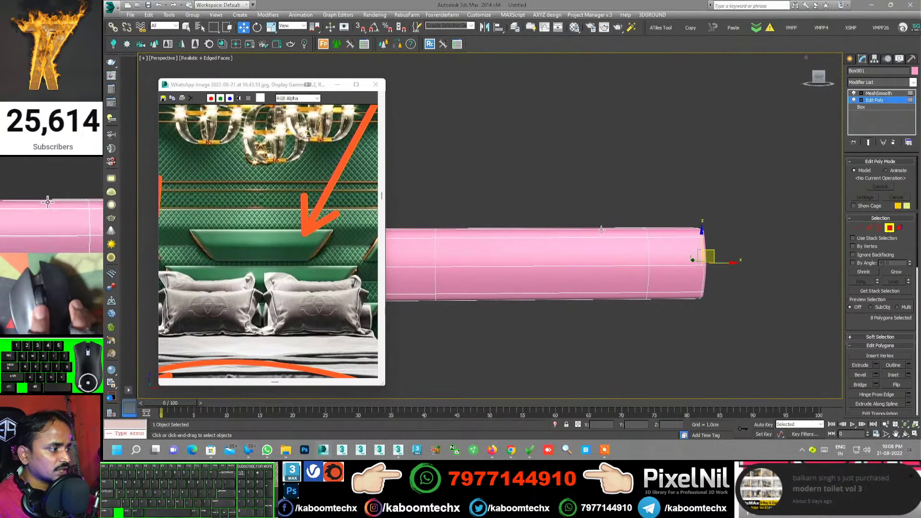
{"action": "scroll", "coordinate": [595, 249], "scroll_direction": "down", "scroll_amount": 4}
{"action": "middle_click_drag", "start_coordinate": [595, 249], "coordinate": [515, 293], "text": "alt"}
{"action": "scroll", "coordinate": [515, 293], "scroll_direction": "up", "scroll_amount": 5}
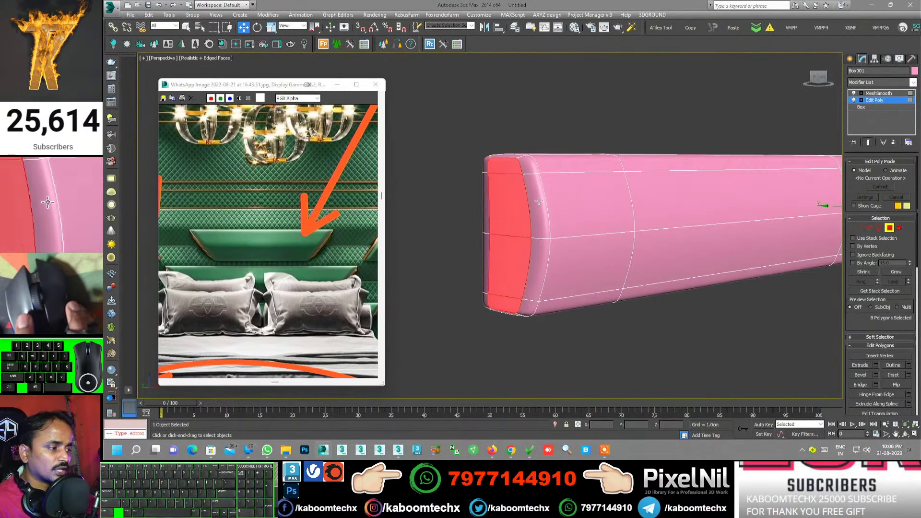
{"action": "left_click", "coordinate": [539, 202]}
{"action": "mouse_move", "coordinate": [540, 202]}
{"action": "middle_mouse_down", "text": "alt"}
{"action": "mouse_move", "coordinate": [533, 252]}
{"action": "mouse_move", "coordinate": [547, 254]}
{"action": "middle_mouse_up", "text": "alt"}
- Select all of the box's polygons and set their material ID to 1
{"action": "key", "text": "ctrl+a"}
{"action": "middle_click_drag", "start_coordinate": [646, 258], "coordinate": [550, 257]}
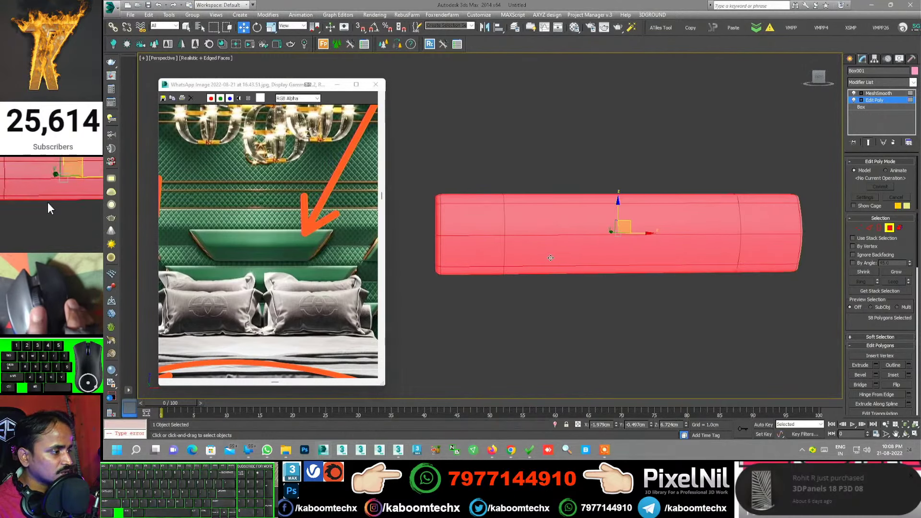
{"action": "scroll", "coordinate": [575, 276], "scroll_direction": "down", "scroll_amount": 5}
{"action": "scroll", "coordinate": [570, 255], "scroll_direction": "up", "scroll_amount": 6}
{"action": "scroll", "coordinate": [627, 274], "scroll_direction": "down", "scroll_amount": 3}
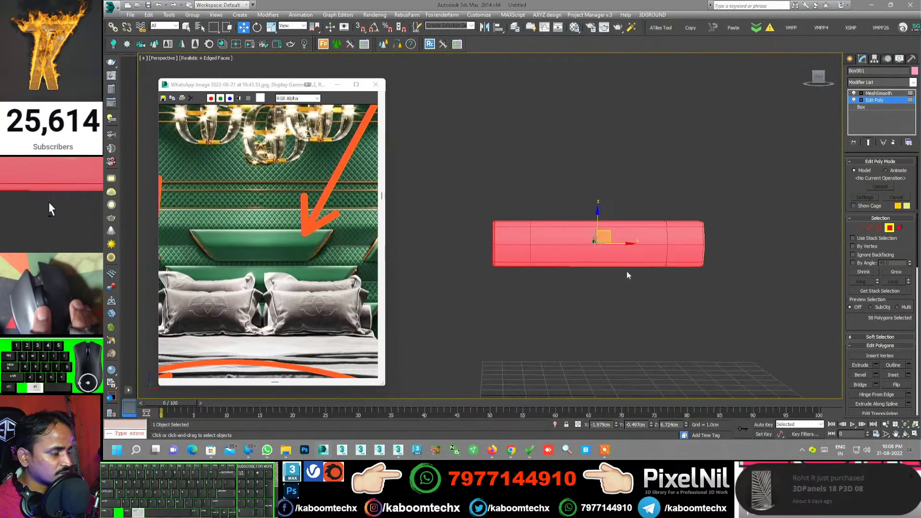
{"action": "middle_click_drag", "start_coordinate": [626, 275], "coordinate": [583, 278], "text": "alt"}
{"action": "scroll", "coordinate": [878, 254], "scroll_direction": "down", "scroll_amount": 5}
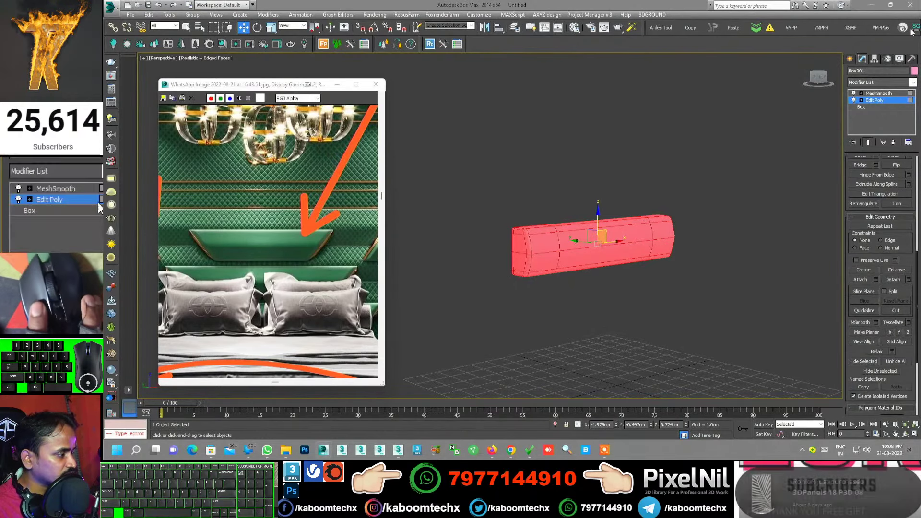
{"action": "scroll", "coordinate": [907, 220], "scroll_direction": "down", "scroll_amount": 5}
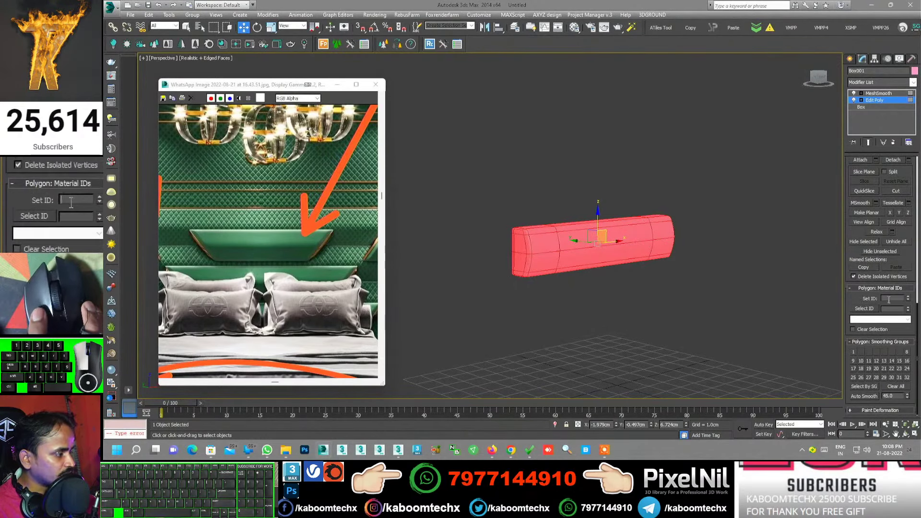
{"action": "type", "text": "1"}
- Check the right end-cap polygons, then reselect every polygon of the box
{"action": "left_click", "coordinate": [535, 288]}
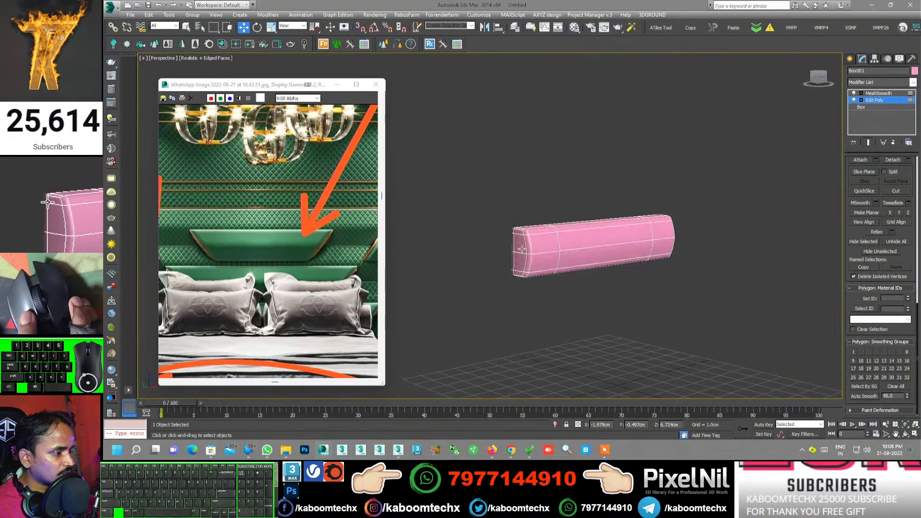
{"action": "middle_click_drag", "start_coordinate": [535, 288], "coordinate": [535, 284], "text": "alt"}
{"action": "key", "text": "ctrl+a"}
{"action": "scroll", "coordinate": [531, 270], "scroll_direction": "up", "scroll_amount": 3}
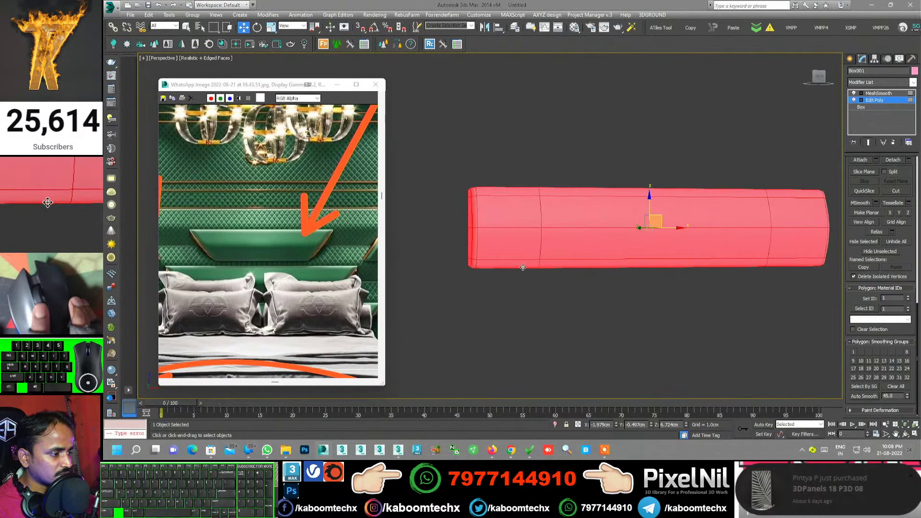
{"action": "left_click_drag", "start_coordinate": [763, 175], "coordinate": [424, 311], "text": "alt"}
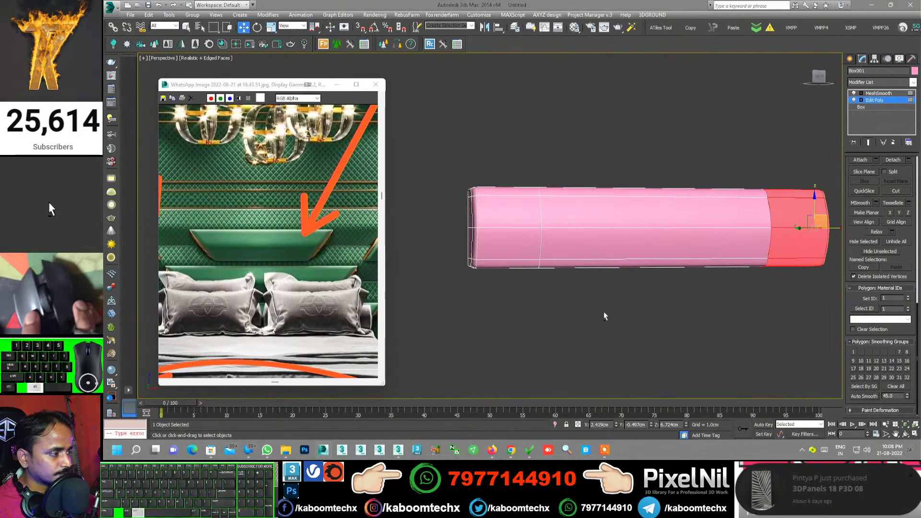
{"action": "key", "text": "ctrl+a"}
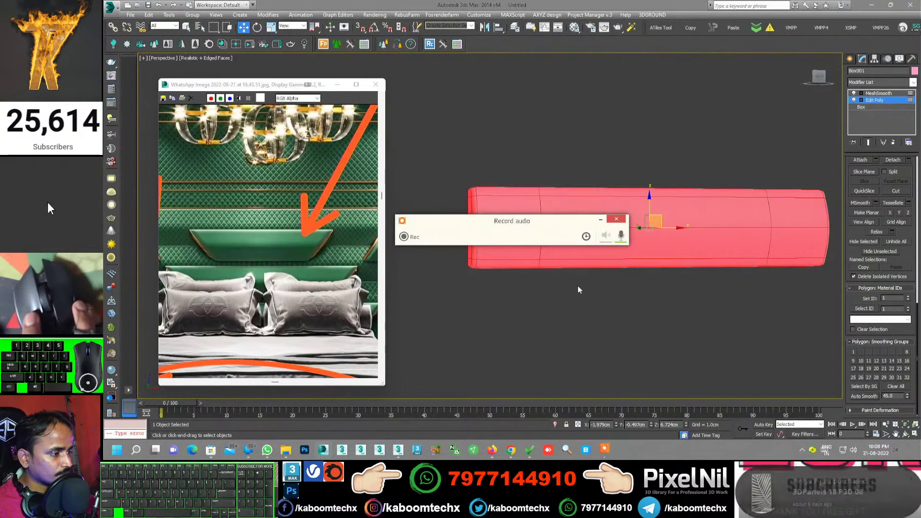
- Marquee-select the box's end-cap polygons, deselecting the middle ones
{"action": "left_click", "coordinate": [619, 220]}
{"action": "mouse_move", "coordinate": [619, 220]}
{"action": "middle_mouse_down", "text": "alt"}
{"action": "mouse_move", "coordinate": [644, 268]}
{"action": "mouse_move", "coordinate": [620, 284]}
{"action": "middle_mouse_up", "text": "alt"}
{"action": "left_click_drag", "start_coordinate": [523, 298], "coordinate": [689, 193], "text": "alt"}
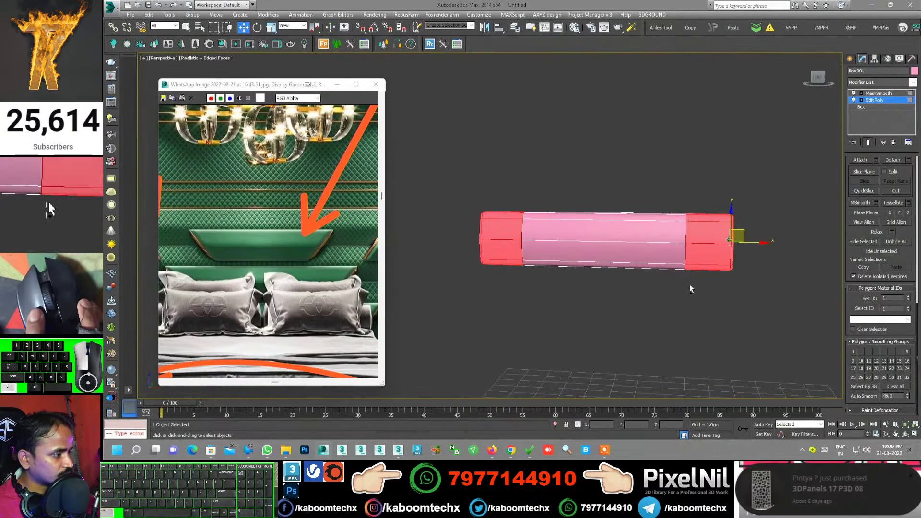
{"action": "key", "text": "ctrl+z"}
{"action": "left_click_drag", "start_coordinate": [525, 283], "coordinate": [697, 192], "text": "alt"}
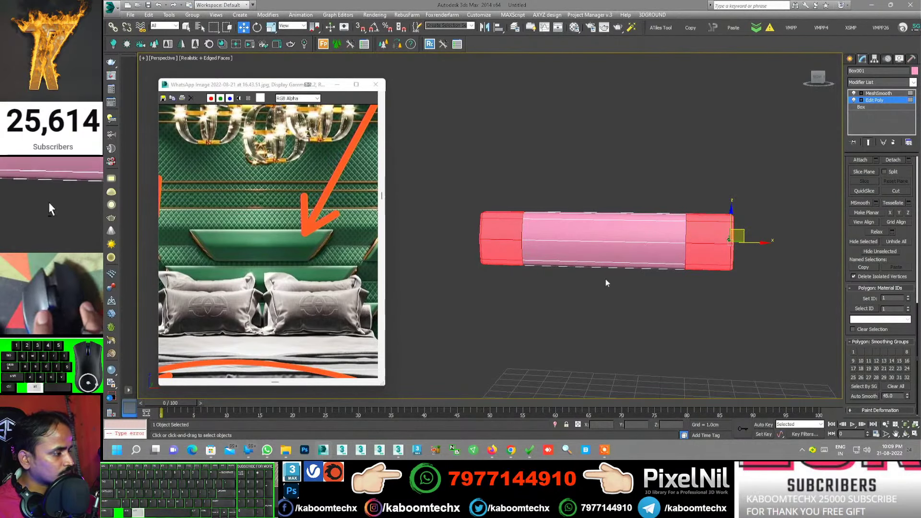
{"action": "left_click_drag", "start_coordinate": [693, 293], "coordinate": [723, 229]}
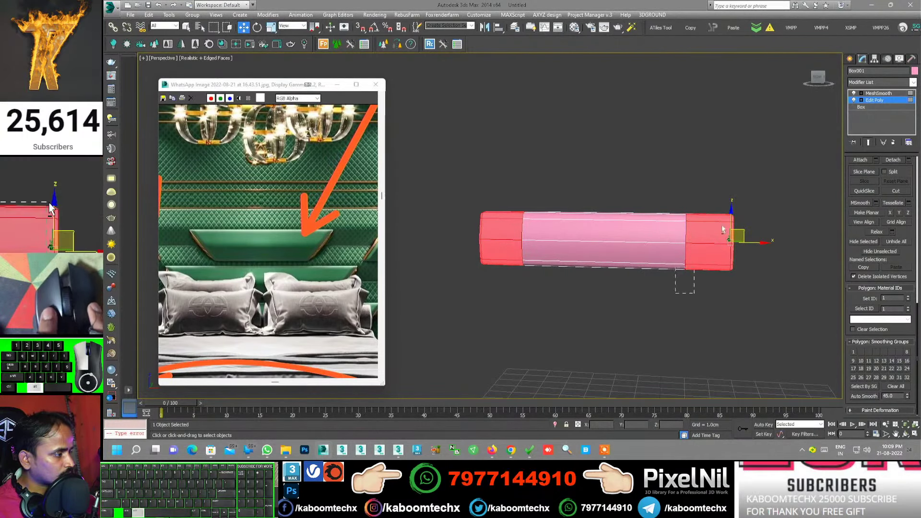
{"action": "left_click_drag", "start_coordinate": [731, 201], "coordinate": [730, 201], "text": "alt"}
{"action": "left_click_drag", "start_coordinate": [536, 288], "coordinate": [485, 230], "text": "alt"}
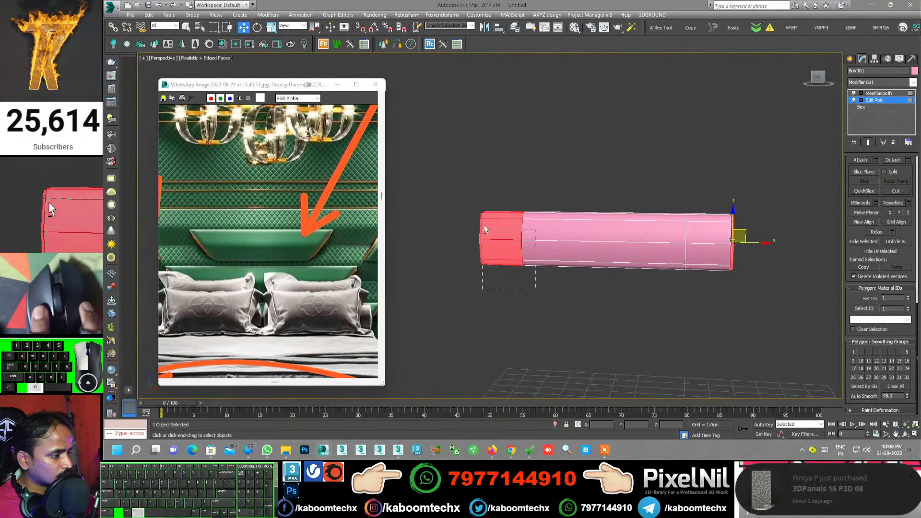
{"action": "mouse_move", "coordinate": [497, 213]}
{"action": "middle_mouse_down", "text": "alt"}
{"action": "mouse_move", "coordinate": [625, 248]}
{"action": "mouse_move", "coordinate": [558, 251]}
{"action": "mouse_move", "coordinate": [563, 277]}
{"action": "mouse_move", "coordinate": [580, 262]}
{"action": "mouse_move", "coordinate": [650, 252]}
{"action": "middle_mouse_up", "text": "alt"}
- Add the long side polygon to the selection and frame the box horizontally
{"action": "scroll", "coordinate": [563, 277], "scroll_direction": "up", "scroll_amount": 5}
{"action": "scroll", "coordinate": [564, 277], "scroll_direction": "down", "scroll_amount": 3}
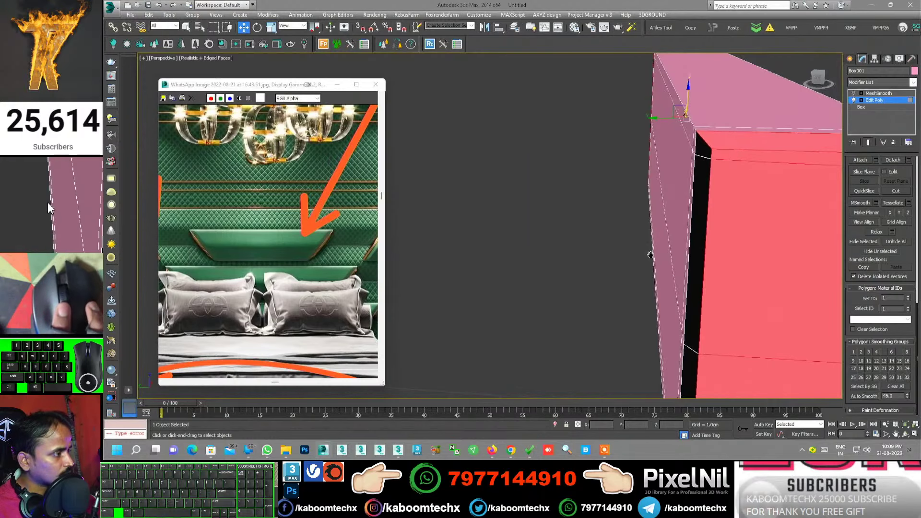
{"action": "left_click", "coordinate": [701, 200], "text": "ctrl"}
{"action": "middle_click_drag", "start_coordinate": [696, 356], "coordinate": [705, 263]}
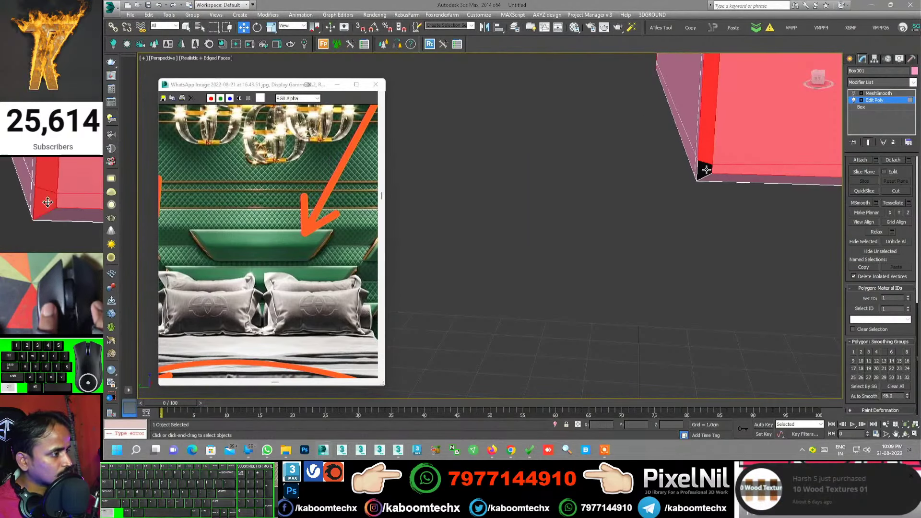
{"action": "mouse_move", "coordinate": [720, 178]}
{"action": "middle_mouse_down", "text": "alt"}
{"action": "mouse_move", "coordinate": [679, 271]}
{"action": "mouse_move", "coordinate": [563, 267]}
{"action": "mouse_move", "coordinate": [549, 214]}
{"action": "mouse_move", "coordinate": [582, 232]}
{"action": "mouse_move", "coordinate": [572, 244]}
{"action": "middle_mouse_up", "text": "alt"}
{"action": "scroll", "coordinate": [679, 272], "scroll_direction": "up", "scroll_amount": 2}
{"action": "scroll", "coordinate": [678, 271], "scroll_direction": "up", "scroll_amount": 2}
{"action": "scroll", "coordinate": [563, 267], "scroll_direction": "up", "scroll_amount": 5}
{"action": "scroll", "coordinate": [564, 267], "scroll_direction": "down", "scroll_amount": 5}
{"action": "scroll", "coordinate": [582, 232], "scroll_direction": "down", "scroll_amount": 3}
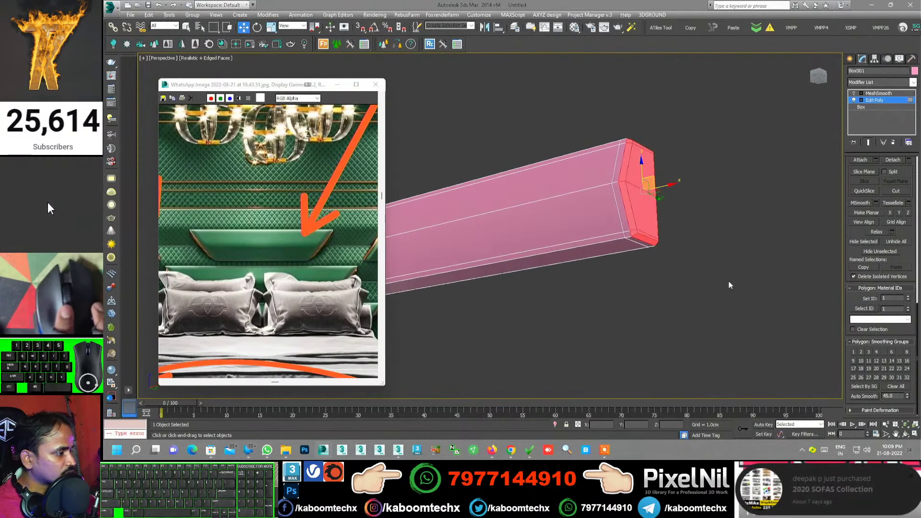
- Give the selected polygons material ID 2, re-enable MeshSmooth, and deselect the box
{"action": "left_click", "coordinate": [893, 299]}
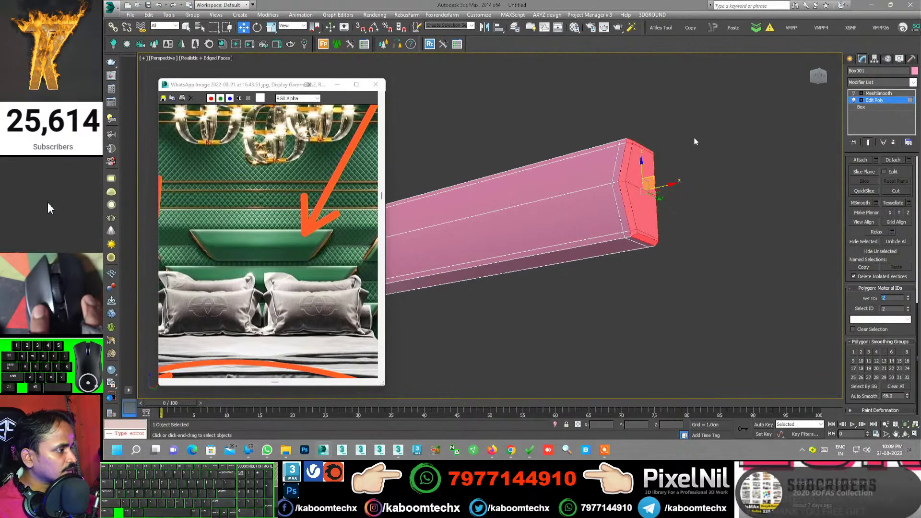
{"action": "left_click", "coordinate": [871, 99]}
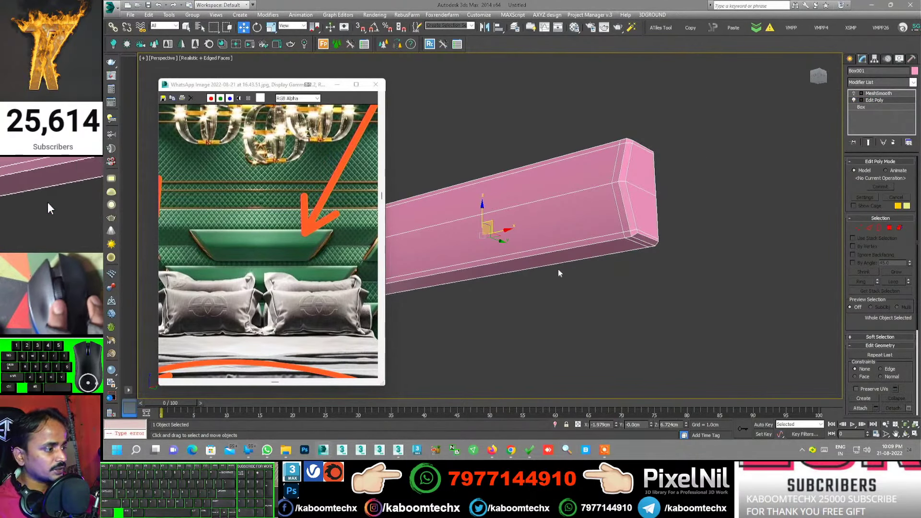
{"action": "middle_click_drag", "start_coordinate": [546, 271], "coordinate": [552, 259], "text": "alt"}
{"action": "scroll", "coordinate": [552, 259], "scroll_direction": "up", "scroll_amount": 5}
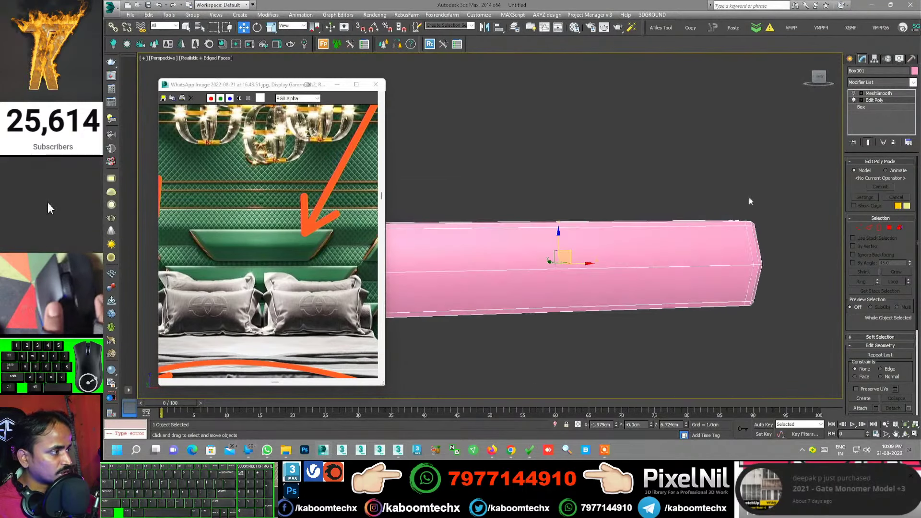
{"action": "left_click", "coordinate": [853, 93]}
{"action": "left_click", "coordinate": [720, 182]}
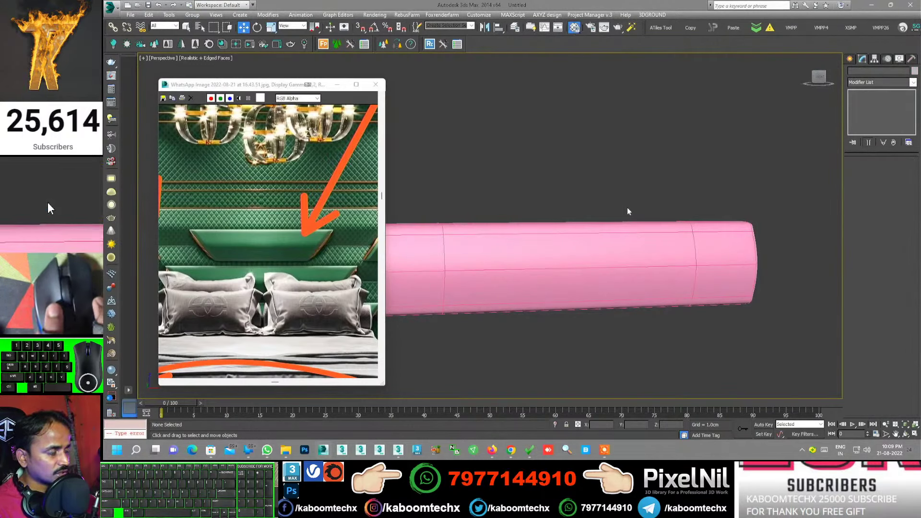
{"action": "key", "text": "m"}
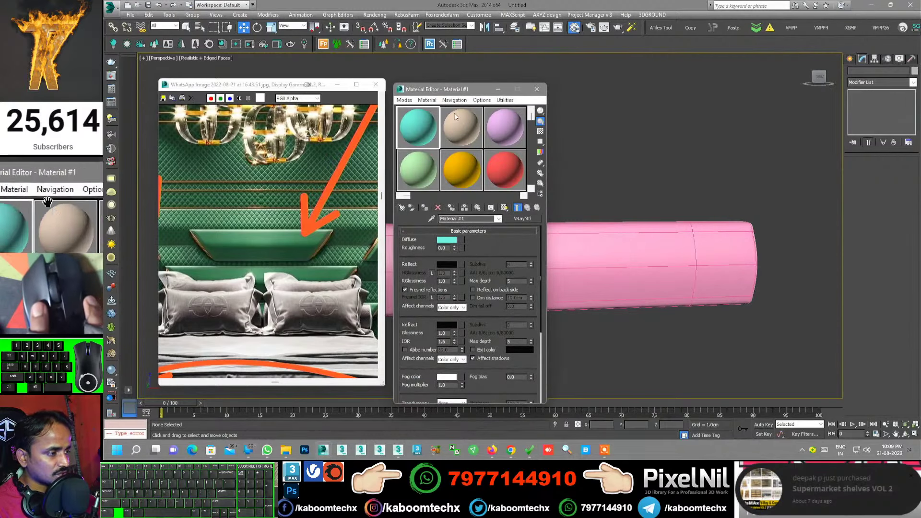
- Convert the material to Multi/Sub-Object, keeping the old material and copying it into slot 2
{"action": "left_click_drag", "start_coordinate": [443, 92], "coordinate": [765, 90]}
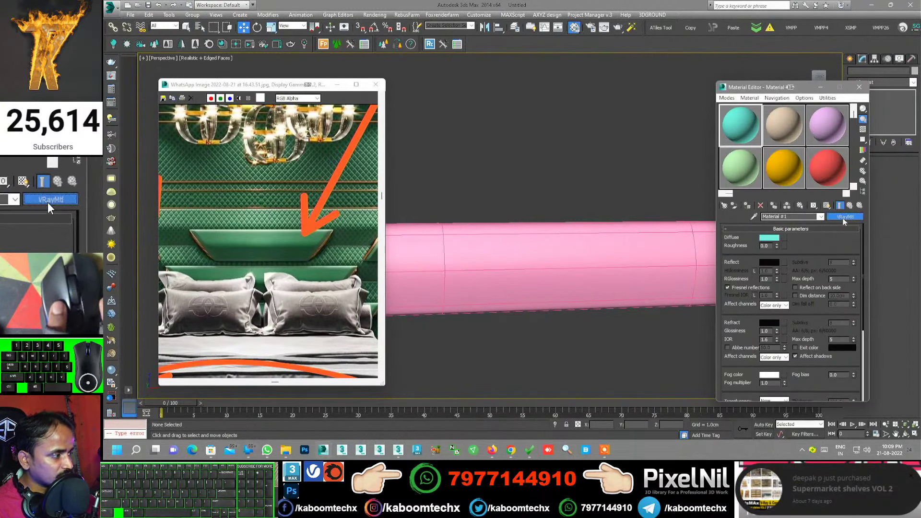
{"action": "left_click", "coordinate": [844, 218]}
{"action": "left_click", "coordinate": [250, 153]}
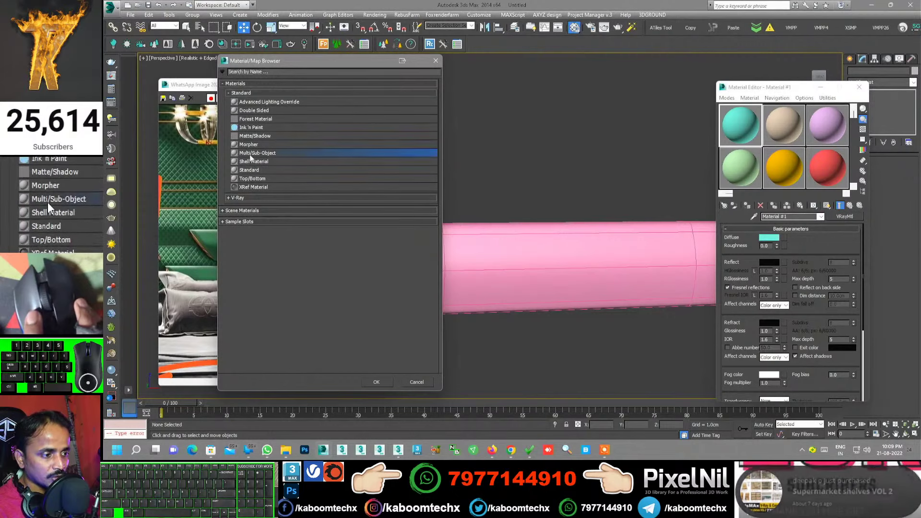
{"action": "double_click", "coordinate": [258, 154]}
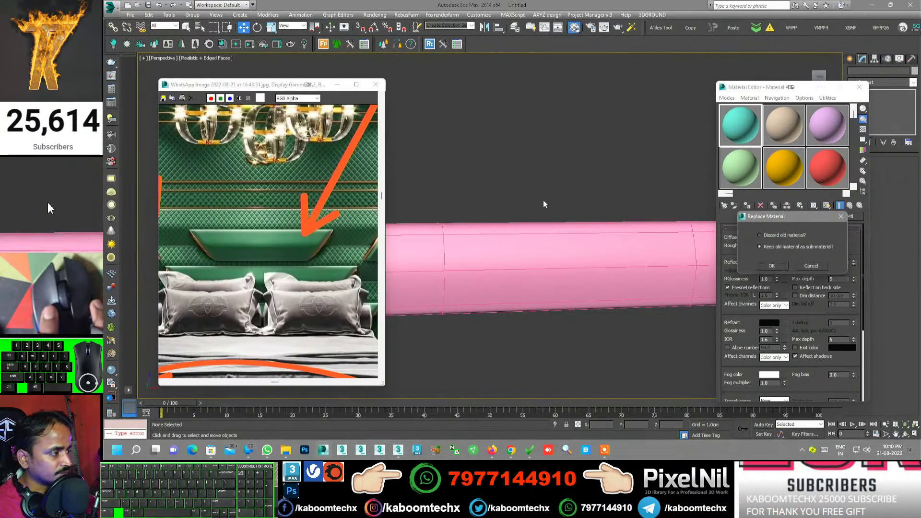
{"action": "left_click", "coordinate": [773, 265]}
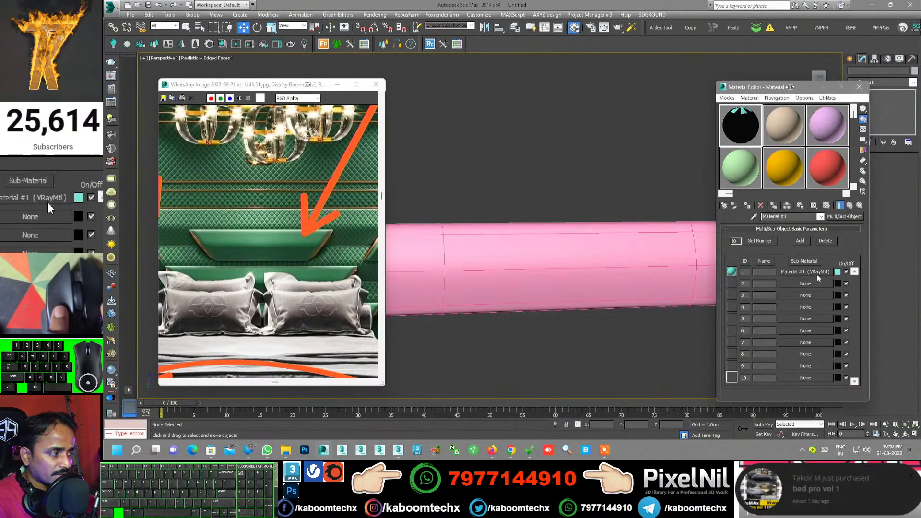
{"action": "left_click_drag", "start_coordinate": [797, 286], "coordinate": [797, 287]}
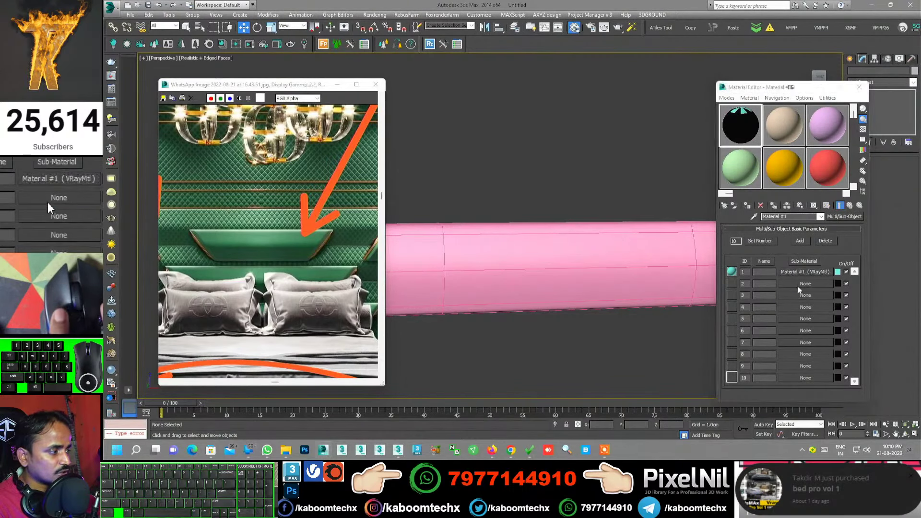
{"action": "left_click", "coordinate": [774, 271]}
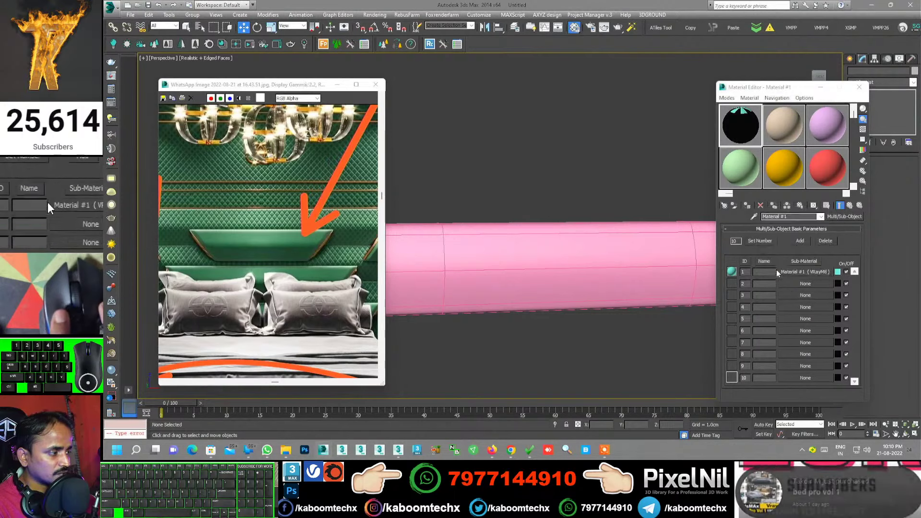
- Give sub-material 1 a green diffuse sampled from the photo and a grey reflection
{"action": "left_click", "coordinate": [794, 272]}
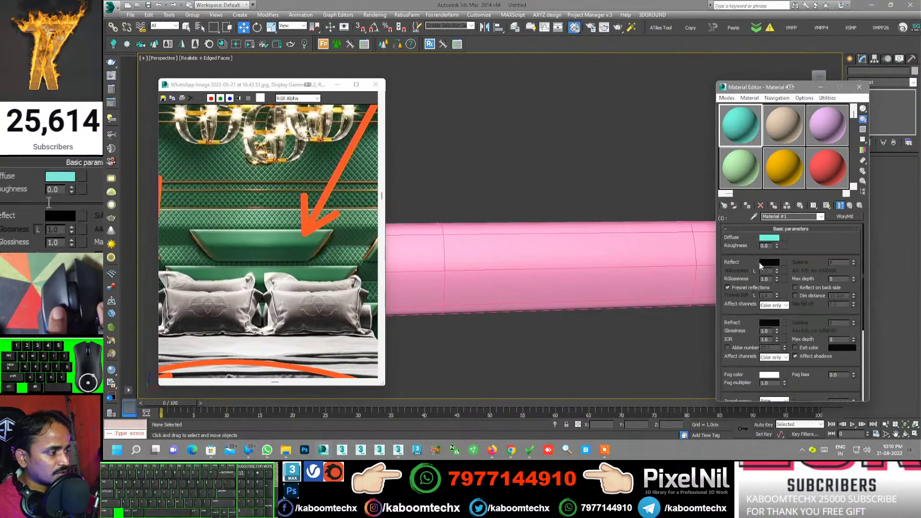
{"action": "left_click", "coordinate": [767, 238]}
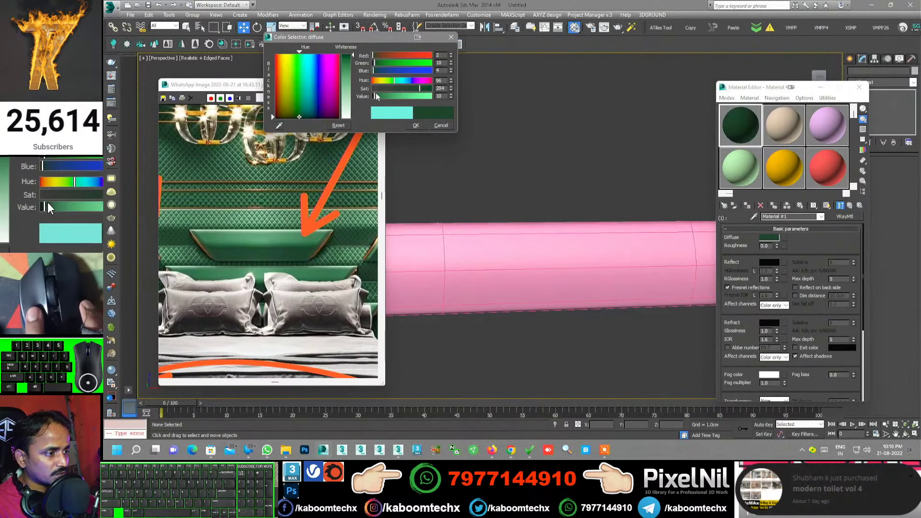
{"action": "left_click", "coordinate": [259, 207]}
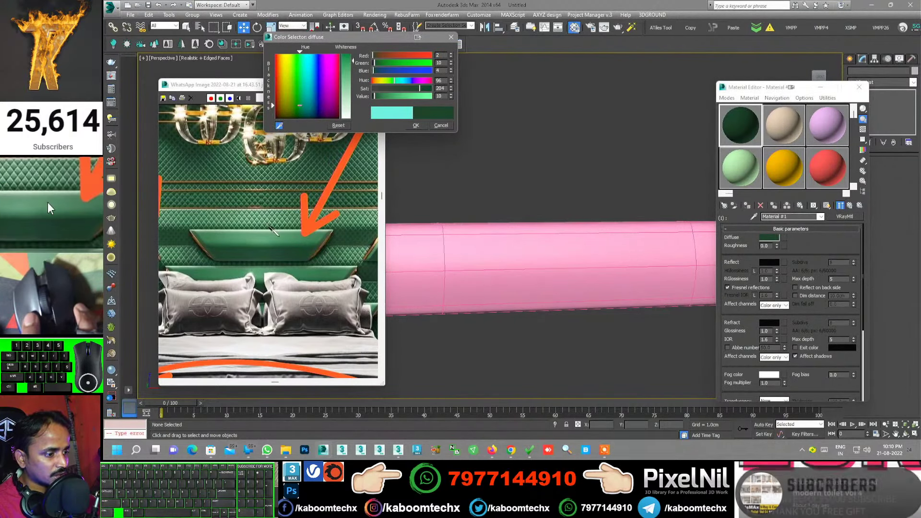
{"action": "left_click", "coordinate": [414, 125]}
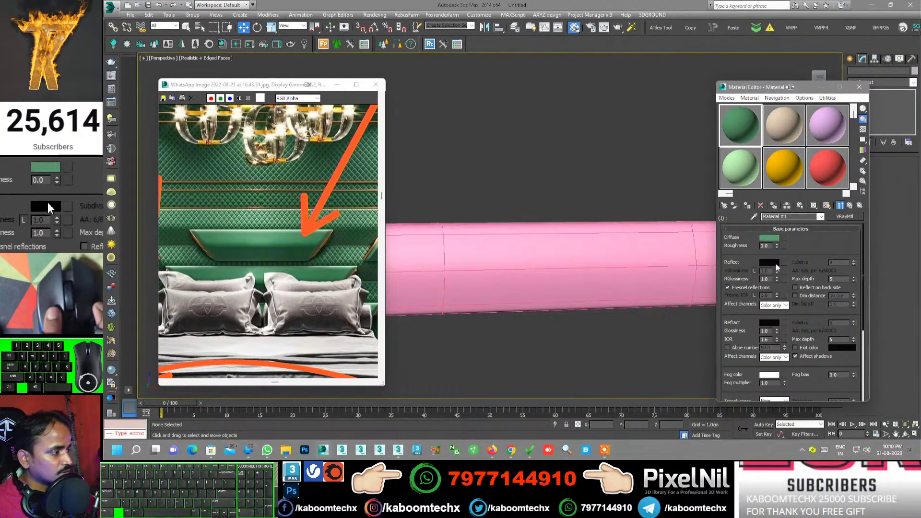
{"action": "left_click", "coordinate": [769, 262]}
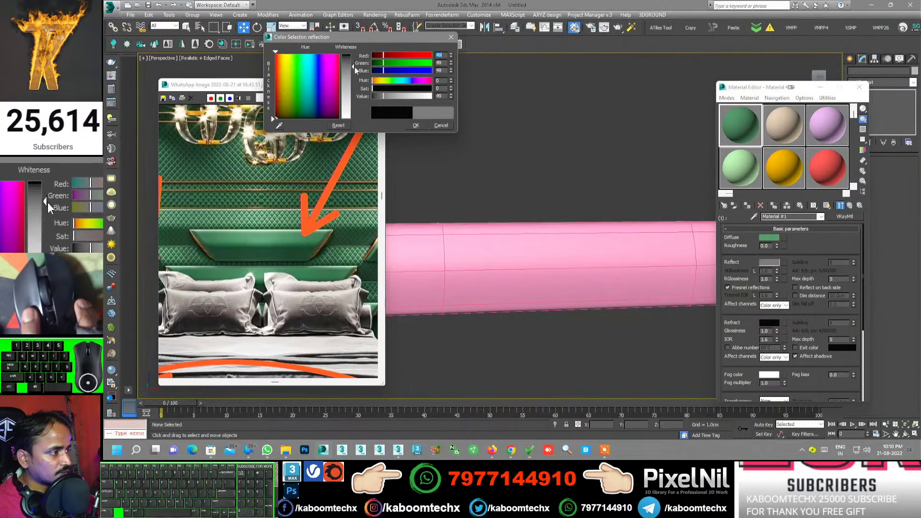
{"action": "left_click", "coordinate": [416, 125]}
{"action": "type", "text": "0.84"}
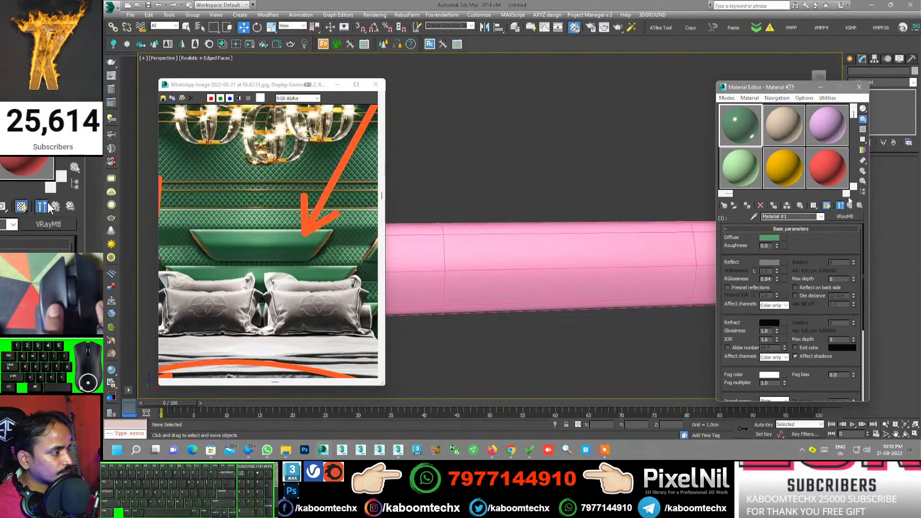
{"action": "left_click", "coordinate": [648, 264]}
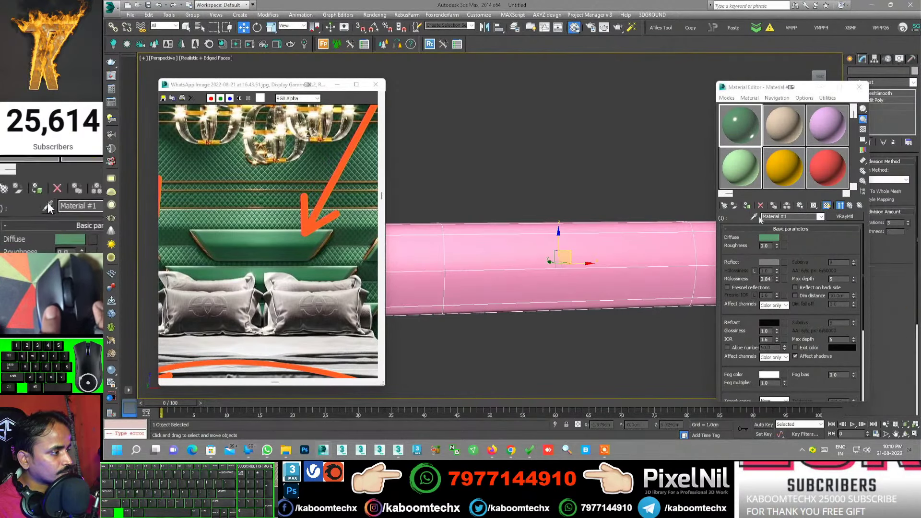
- Assign the green multi-material to the cylinder and open sub-material 2
{"action": "left_click", "coordinate": [747, 206]}
{"action": "scroll", "coordinate": [494, 262], "scroll_direction": "down", "scroll_amount": 3}
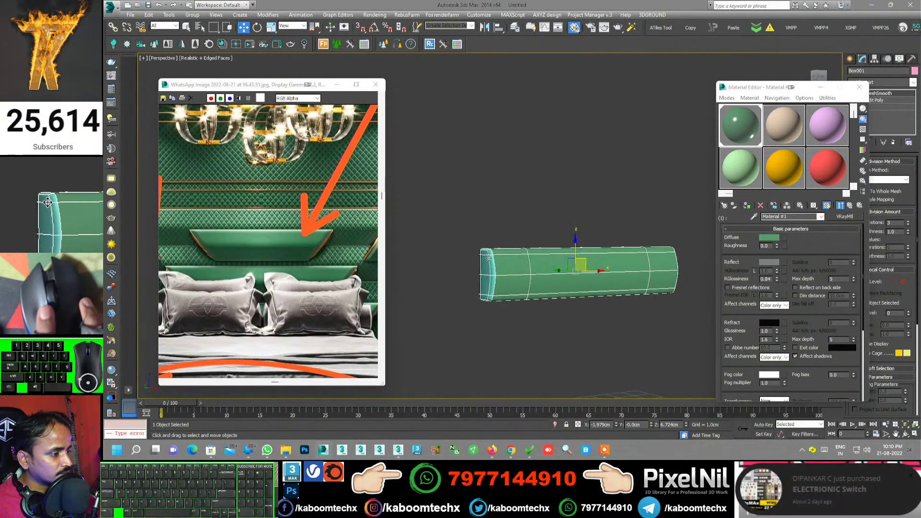
{"action": "middle_click_drag", "start_coordinate": [494, 261], "coordinate": [532, 262], "text": "alt"}
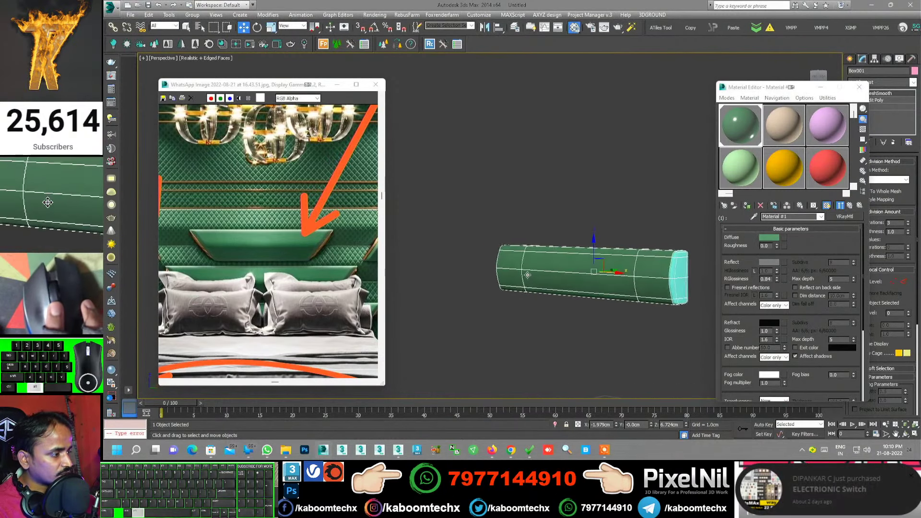
{"action": "left_click", "coordinate": [854, 206]}
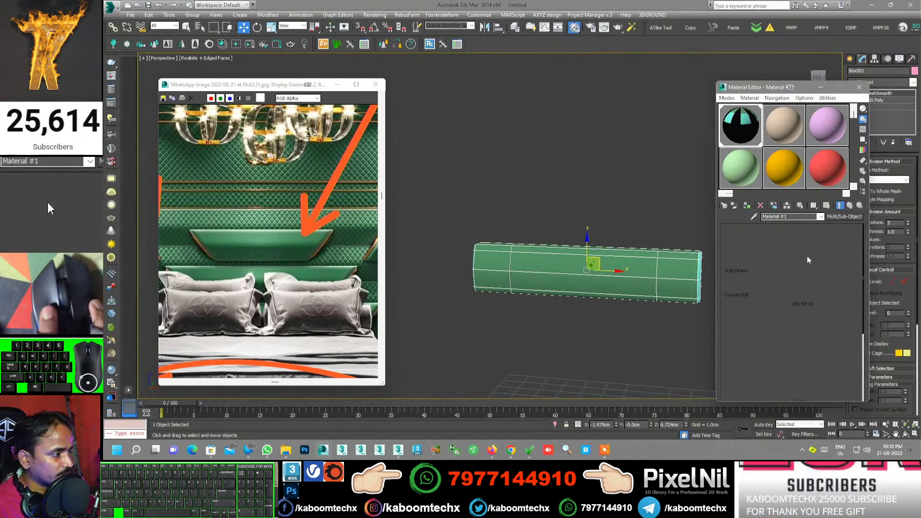
{"action": "left_click", "coordinate": [807, 255]}
- Set sub-material 2's diffuse to the photo's brown trim colour, lightened to tan
{"action": "left_click", "coordinate": [773, 238]}
{"action": "left_click", "coordinate": [277, 71]}
{"action": "left_click", "coordinate": [279, 125]}
{"action": "scroll", "coordinate": [253, 223], "scroll_direction": "up", "scroll_amount": 3}
{"action": "scroll", "coordinate": [250, 221], "scroll_direction": "down", "scroll_amount": 3}
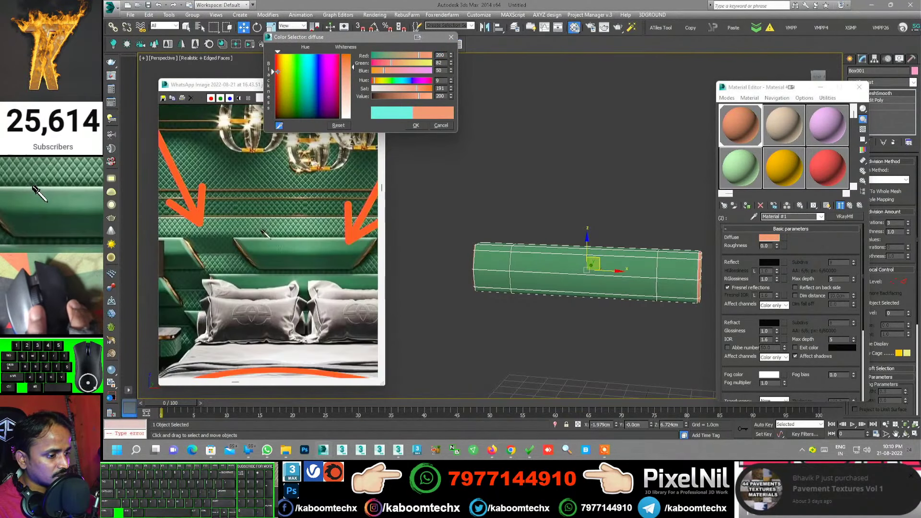
{"action": "scroll", "coordinate": [244, 249], "scroll_direction": "up", "scroll_amount": 3}
{"action": "left_click", "coordinate": [193, 244]}
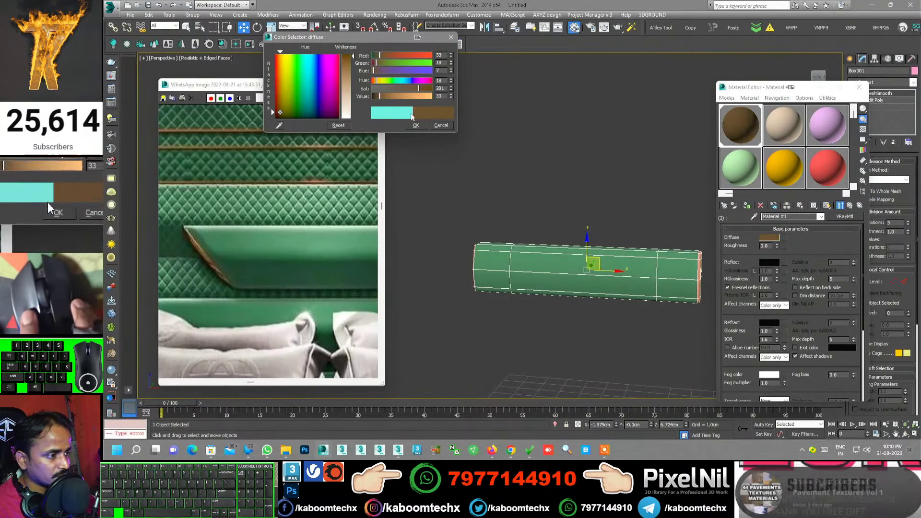
{"action": "left_click_drag", "start_coordinate": [380, 96], "coordinate": [390, 97]}
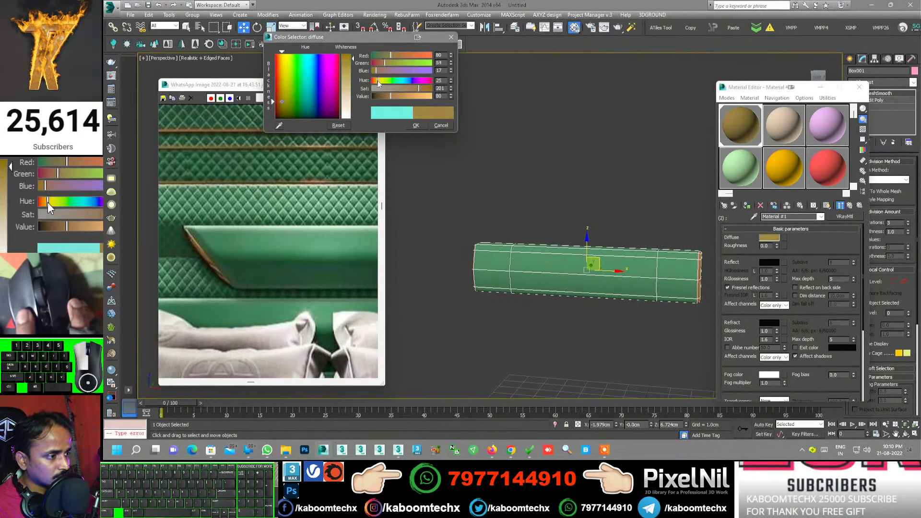
{"action": "left_click", "coordinate": [416, 125]}
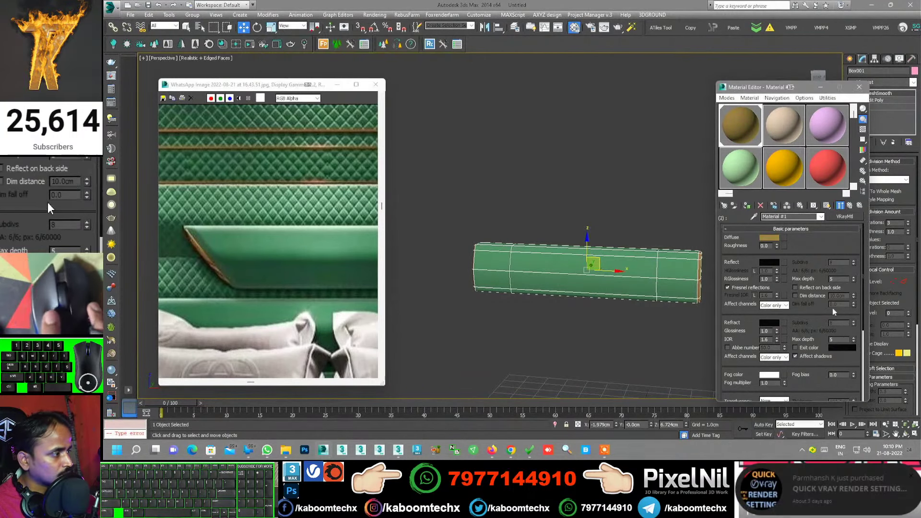
- Set the reflection colour to near white with 0.9 glossiness
{"action": "left_click", "coordinate": [777, 267]}
{"action": "left_click_drag", "start_coordinate": [373, 97], "coordinate": [428, 96]}
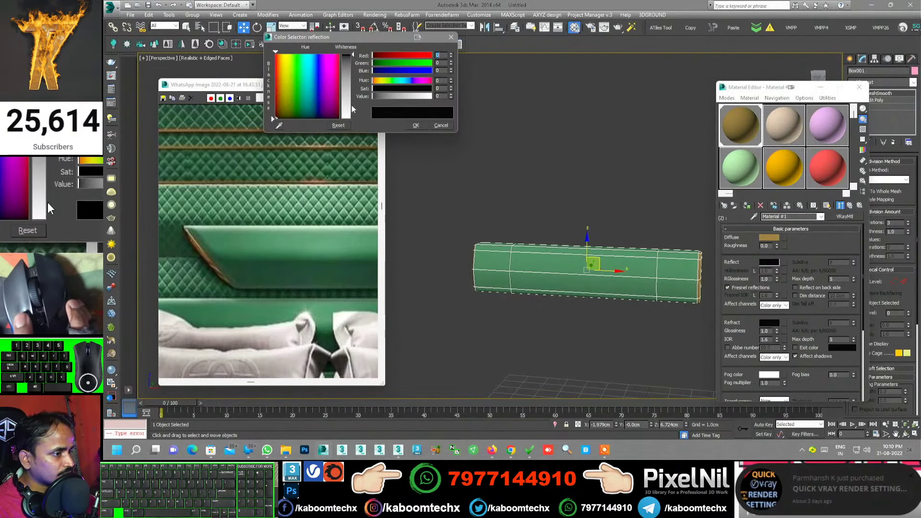
{"action": "left_click", "coordinate": [414, 127]}
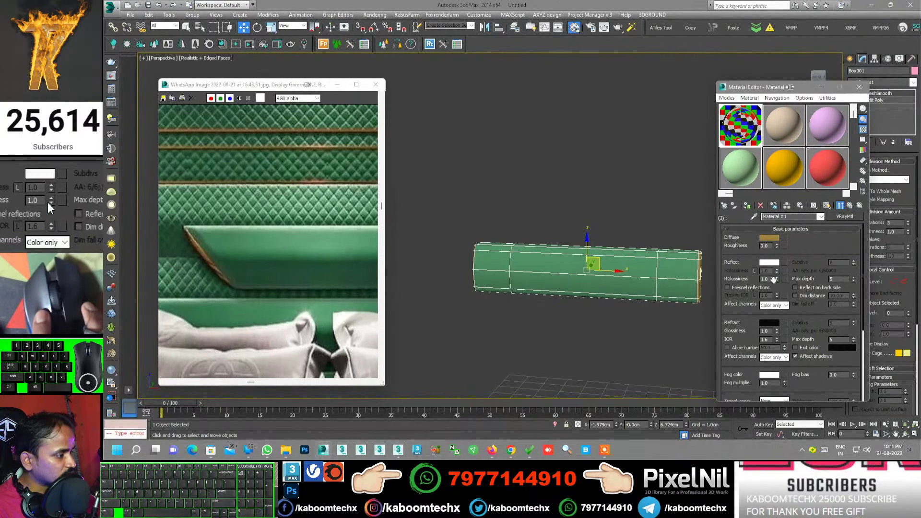
{"action": "left_click_drag", "start_coordinate": [777, 284], "coordinate": [777, 278]}
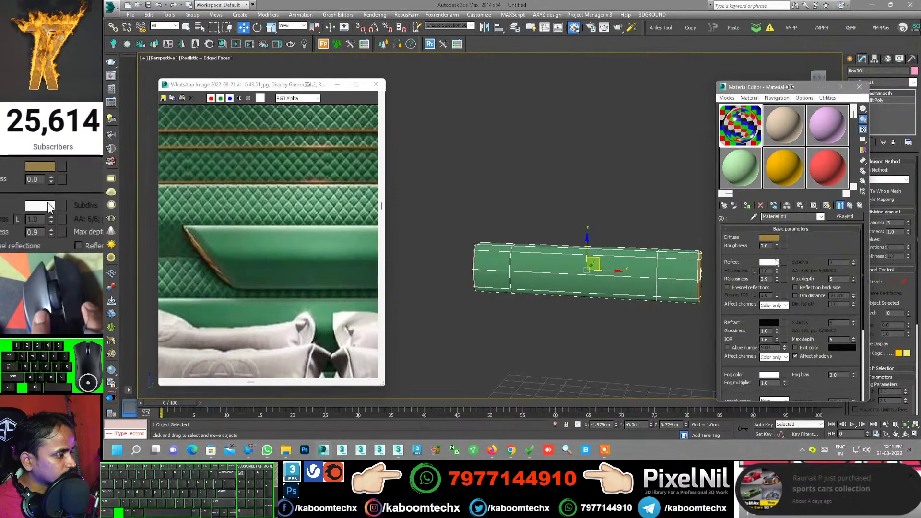
- Copy the diffuse colour onto the reflection and brighten it to gold
{"action": "left_click_drag", "start_coordinate": [771, 263], "coordinate": [770, 262]}
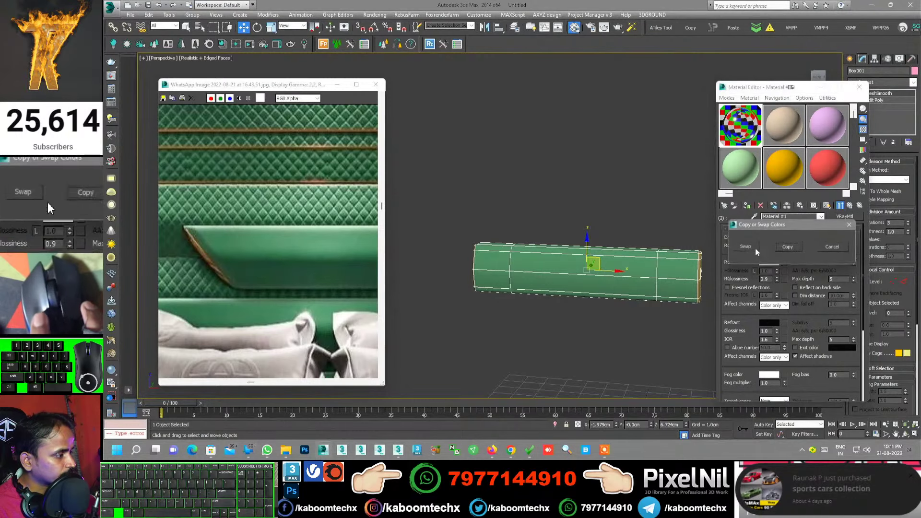
{"action": "left_click", "coordinate": [788, 248]}
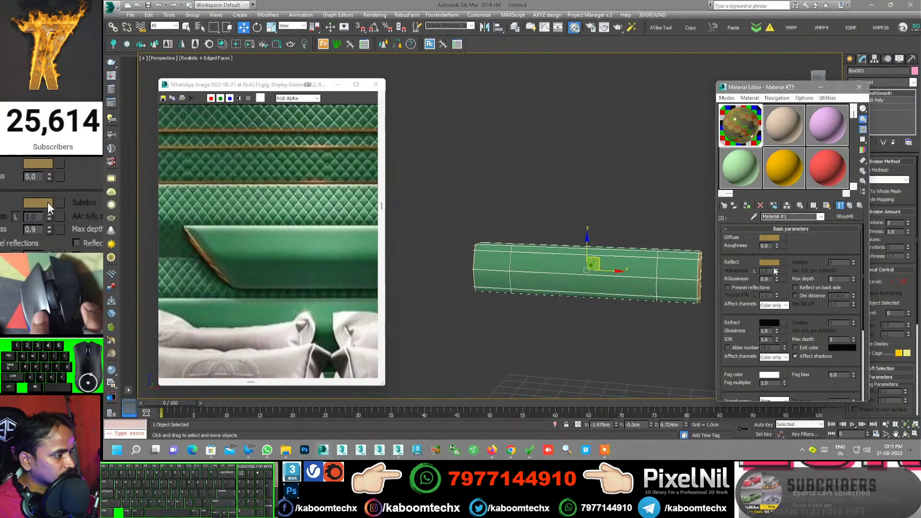
{"action": "left_click", "coordinate": [769, 263]}
{"action": "left_click", "coordinate": [402, 96]}
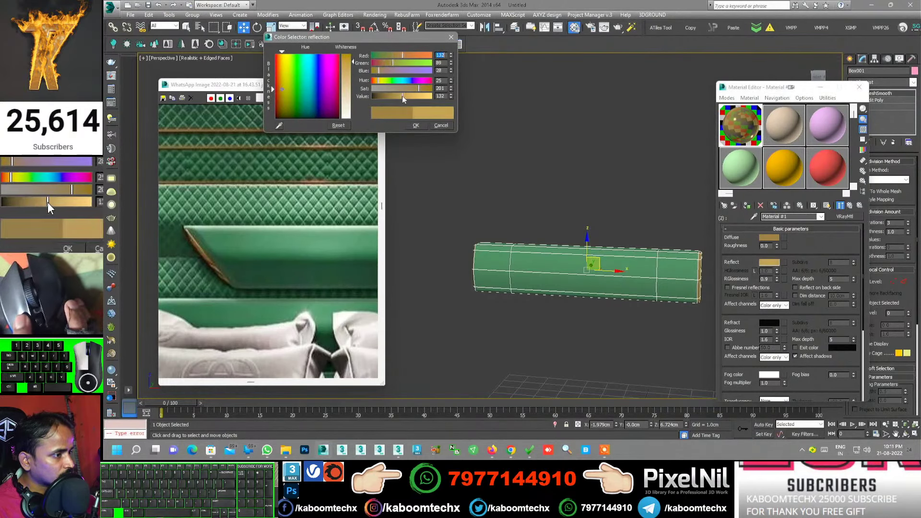
{"action": "left_click", "coordinate": [376, 71]}
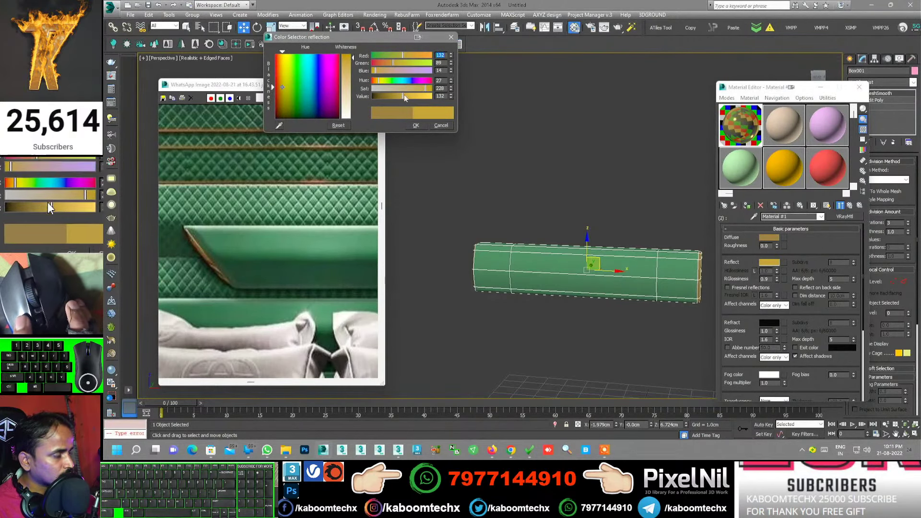
{"action": "left_click", "coordinate": [431, 125]}
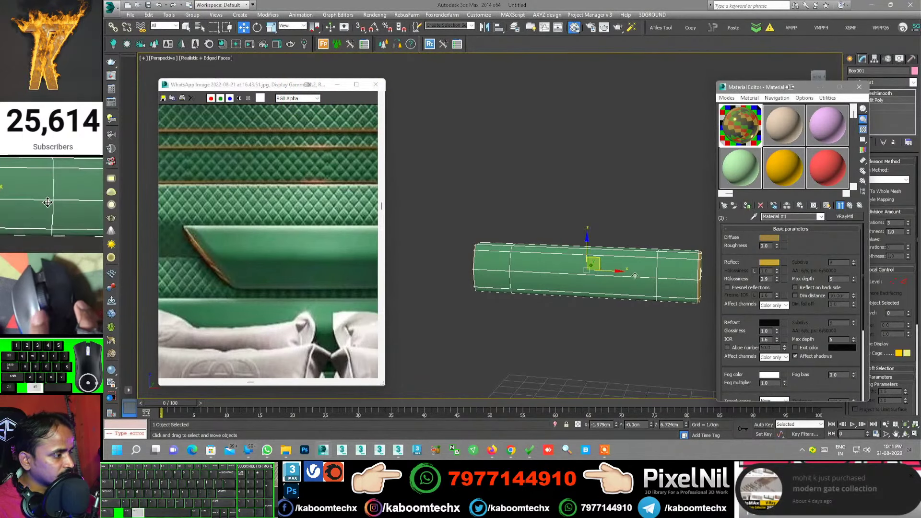
{"action": "middle_click_drag", "start_coordinate": [634, 275], "coordinate": [673, 272], "text": "alt"}
- Clone Box001 as a copy, Box002, placed to its right
{"action": "left_click", "coordinate": [862, 88]}
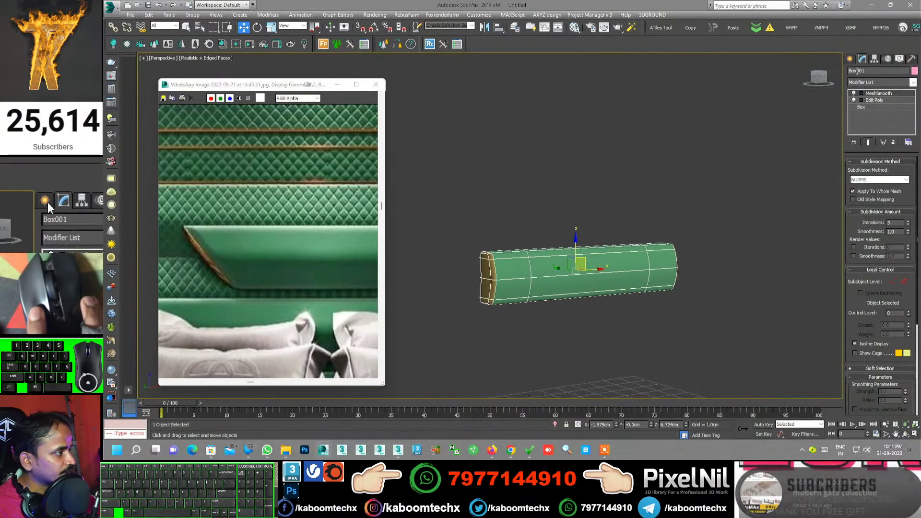
{"action": "left_click", "coordinate": [725, 187]}
{"action": "middle_click_drag", "start_coordinate": [726, 187], "coordinate": [648, 265], "text": "alt"}
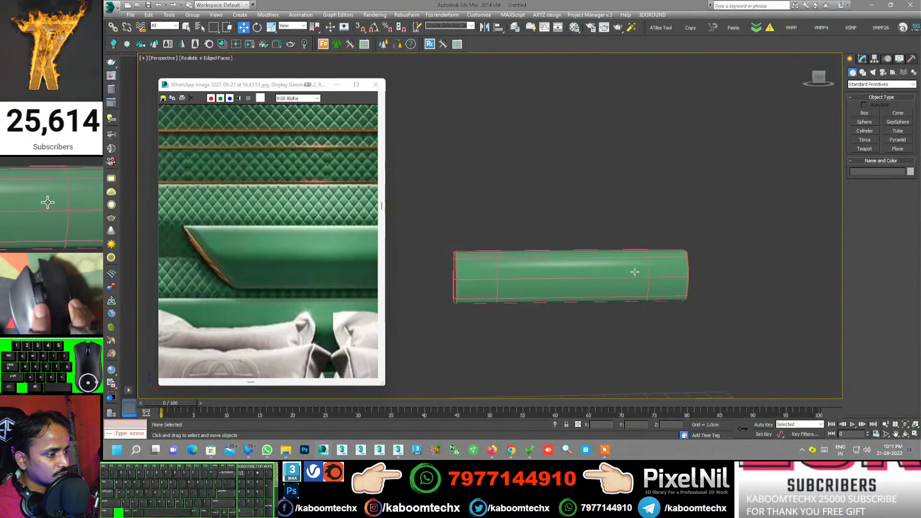
{"action": "left_click", "coordinate": [577, 275]}
{"action": "scroll", "coordinate": [475, 278], "scroll_direction": "down", "scroll_amount": 3}
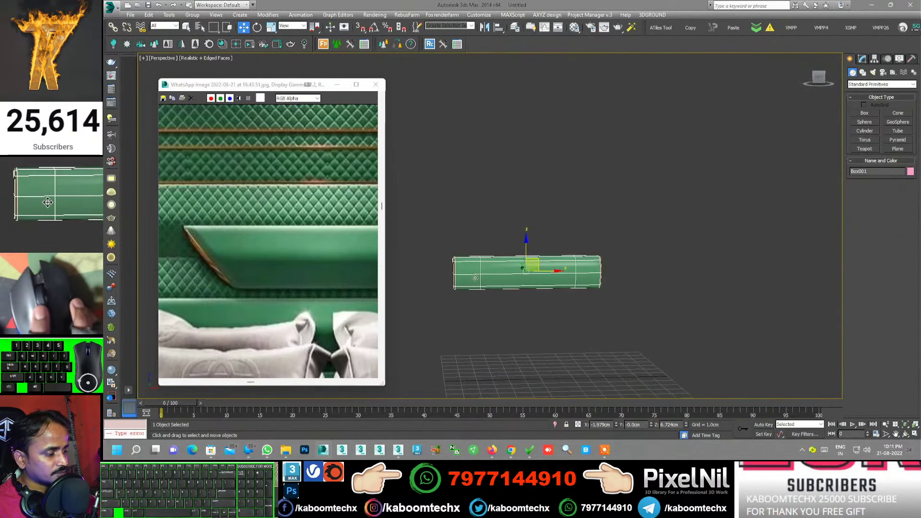
{"action": "scroll", "coordinate": [480, 259], "scroll_direction": "up", "scroll_amount": 2}
{"action": "scroll", "coordinate": [472, 247], "scroll_direction": "up", "scroll_amount": 2}
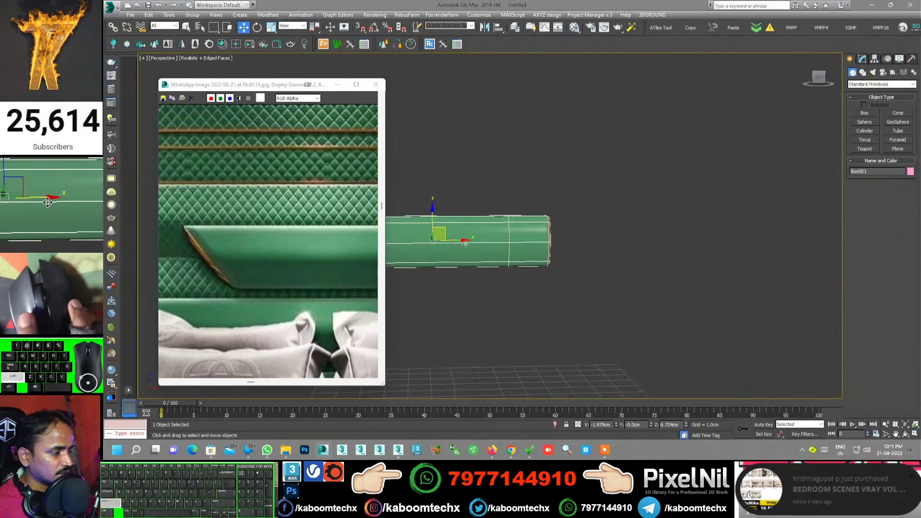
{"action": "left_click_drag", "start_coordinate": [455, 240], "coordinate": [710, 258], "text": "shift"}
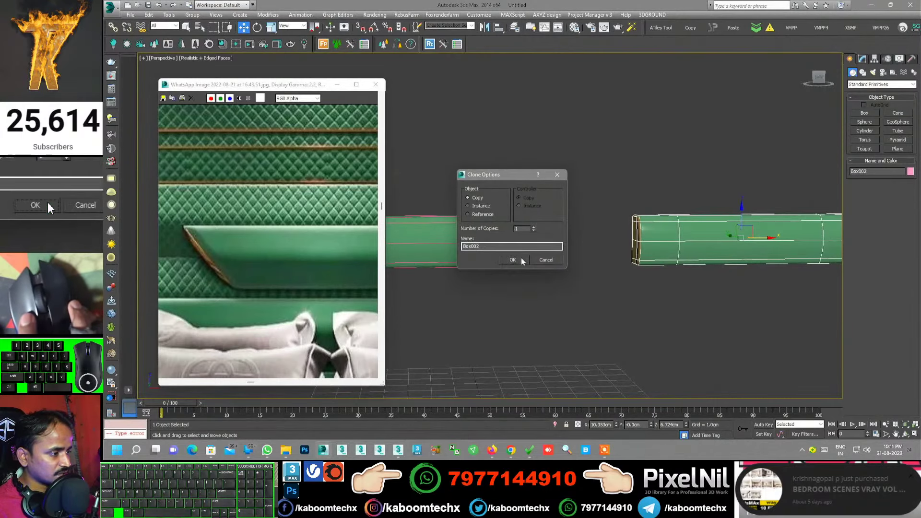
{"action": "left_click", "coordinate": [522, 261]}
- Frame Box002 in Front view with its modifier stack shown, undoing the vertex-level changes
{"action": "scroll", "coordinate": [581, 251], "scroll_direction": "down", "scroll_amount": 3}
{"action": "scroll", "coordinate": [591, 247], "scroll_direction": "up", "scroll_amount": 2}
{"action": "middle_click_drag", "start_coordinate": [591, 246], "coordinate": [543, 242]}
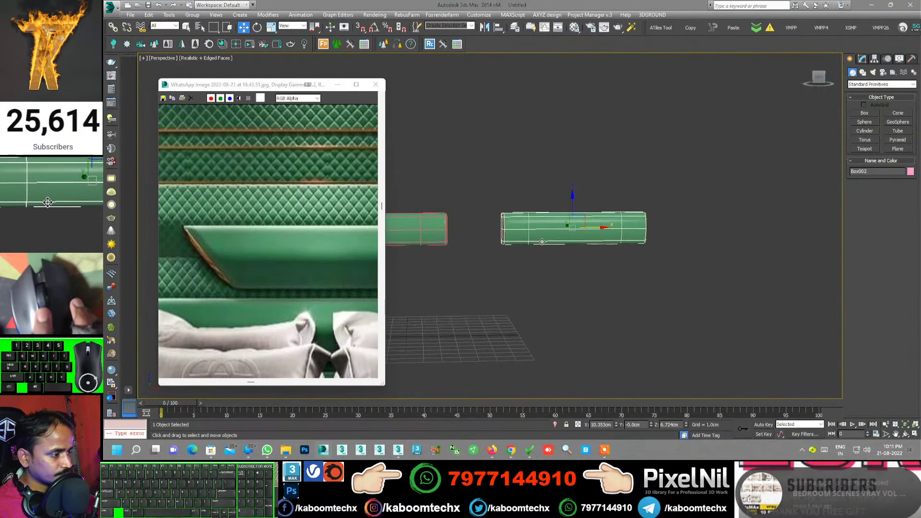
{"action": "scroll", "coordinate": [542, 241], "scroll_direction": "up", "scroll_amount": 2}
{"action": "left_click", "coordinate": [859, 61]}
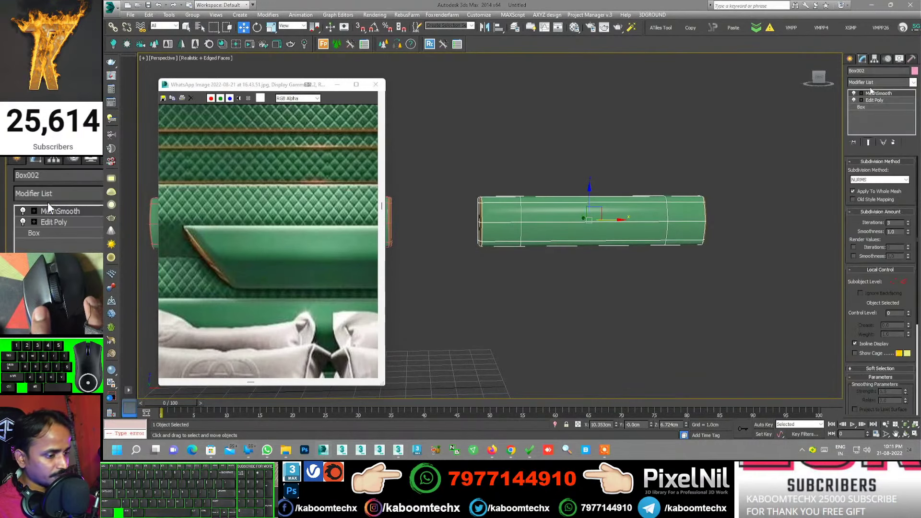
{"action": "key", "text": "f"}
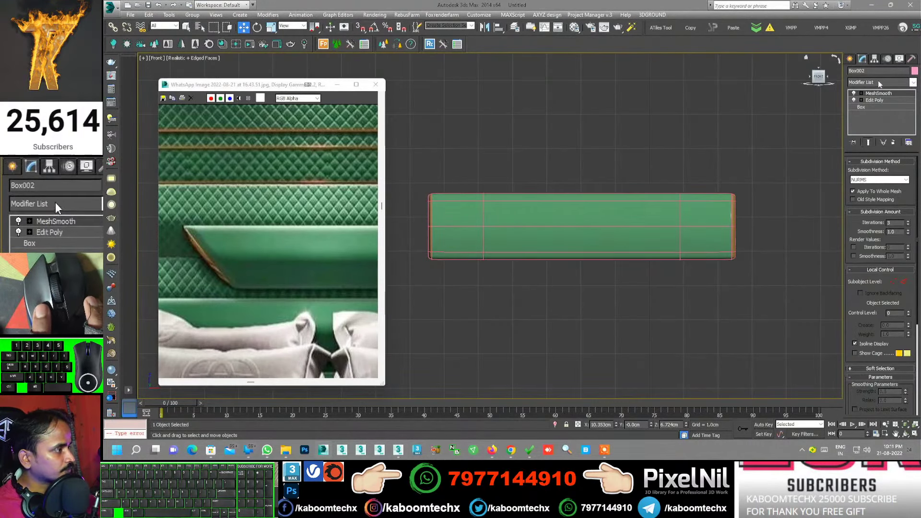
{"action": "left_click", "coordinate": [874, 94]}
{"action": "key", "text": "1"}
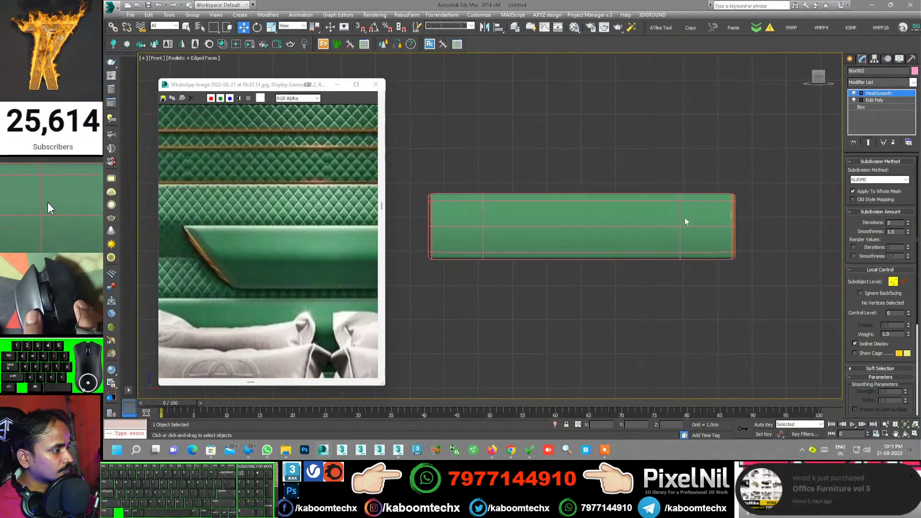
{"action": "key", "text": "ctrl+z"}
{"action": "key", "text": "ctrl+z"}
{"action": "key", "text": "ctrl+z"}
{"action": "key", "text": "ctrl+z"}
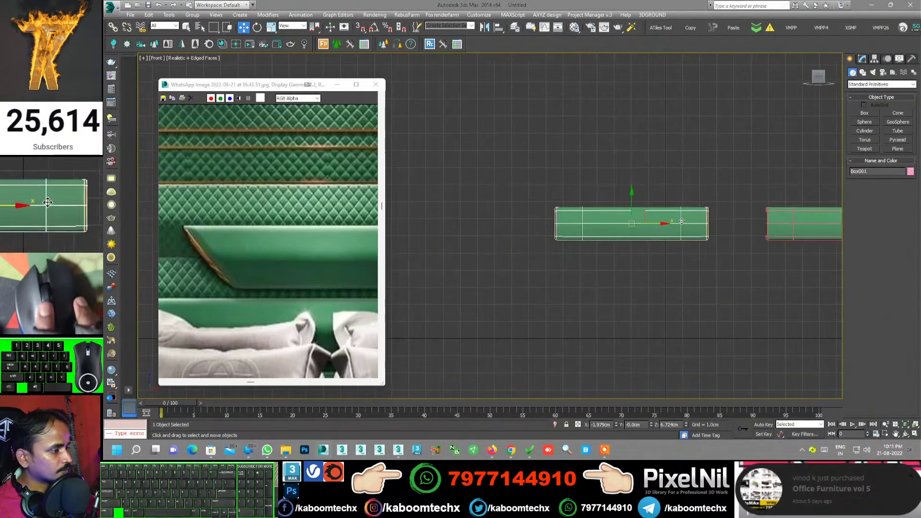
{"action": "key", "text": "ctrl+z"}
{"action": "key", "text": "ctrl+z"}
{"action": "key", "text": "ctrl+z"}
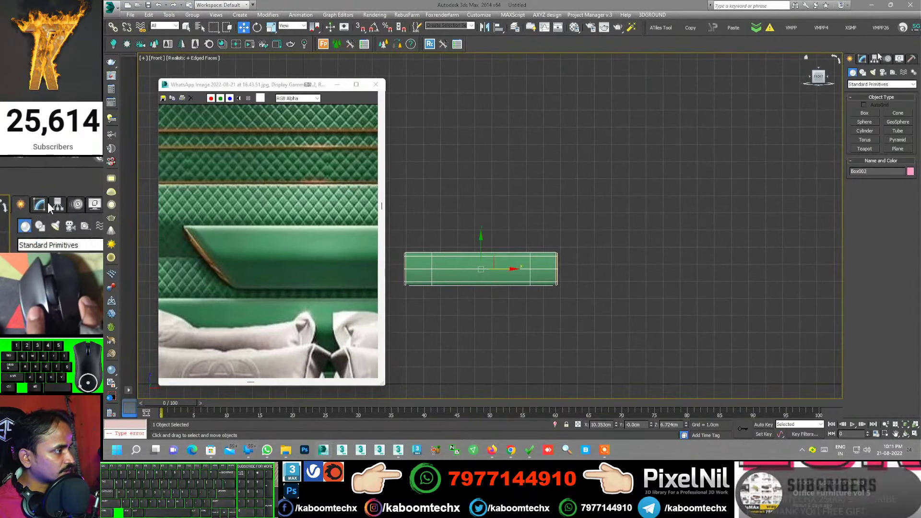
- Add an FFD 2x2x2 modifier to Box002 and enter its Control Points level
{"action": "left_click", "coordinate": [875, 58]}
{"action": "left_click", "coordinate": [874, 83]}
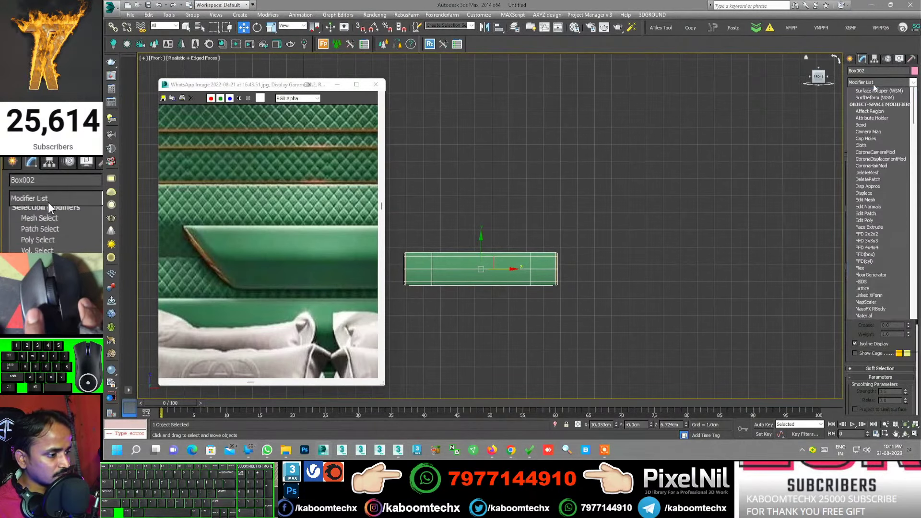
{"action": "scroll", "coordinate": [872, 118], "scroll_direction": "down", "scroll_amount": 7}
{"action": "left_click", "coordinate": [871, 99]}
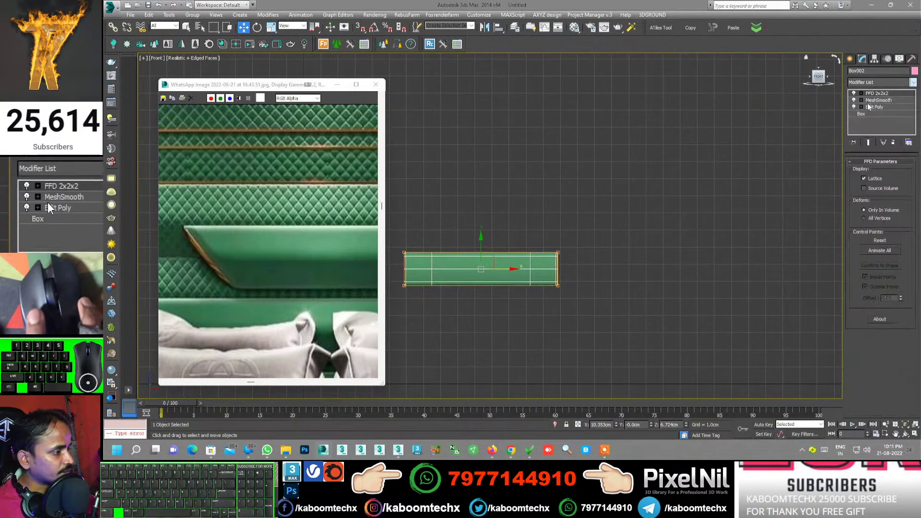
{"action": "left_click", "coordinate": [862, 94]}
{"action": "left_click", "coordinate": [879, 100]}
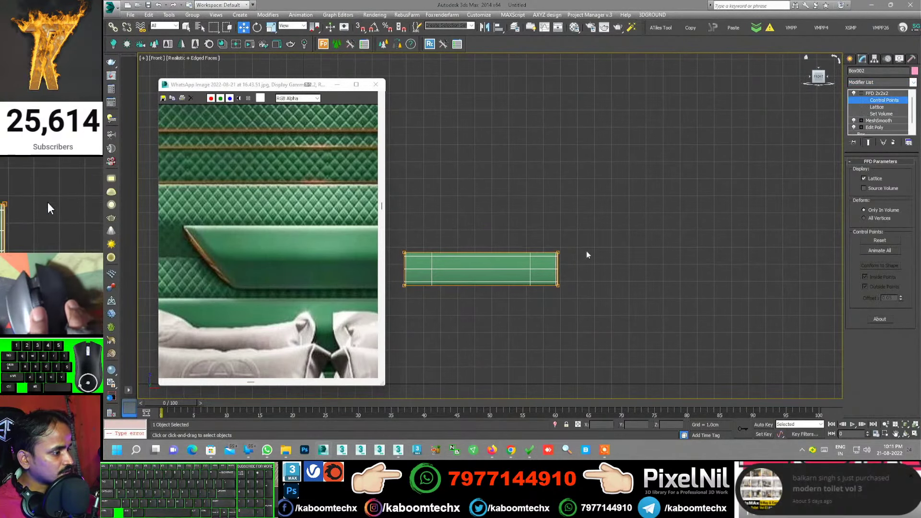
- Scale the bottom lattice points inward on X to taper Box002 into a trapezoid
{"action": "scroll", "coordinate": [620, 251], "scroll_direction": "up", "scroll_amount": 2}
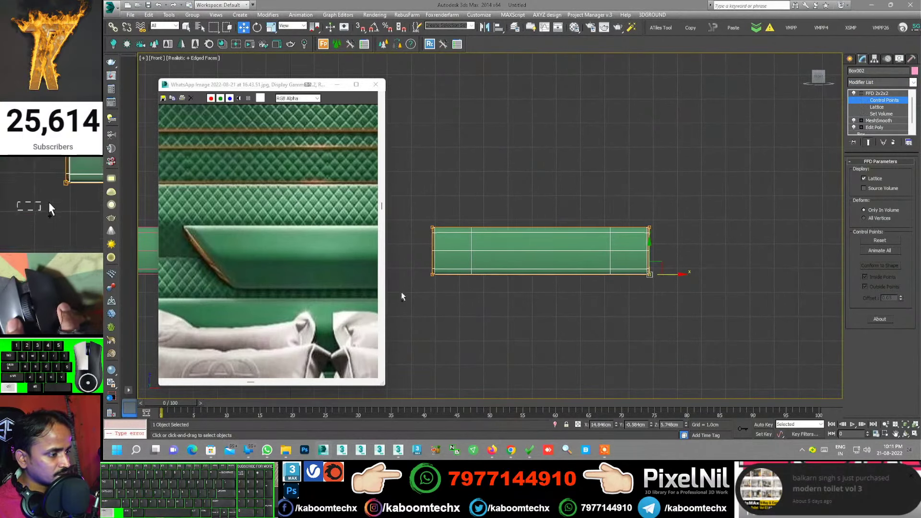
{"action": "key", "text": "ctrl+a"}
{"action": "key", "text": "r"}
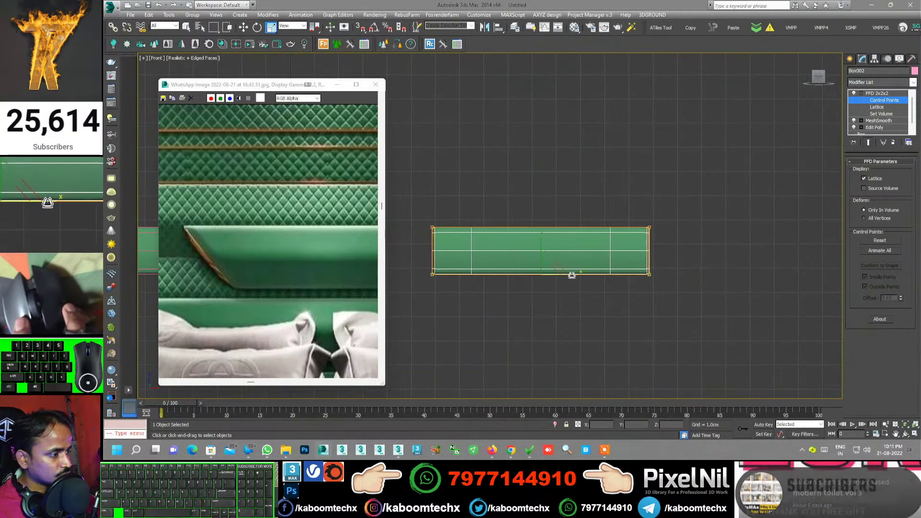
{"action": "left_click_drag", "start_coordinate": [571, 275], "coordinate": [564, 273]}
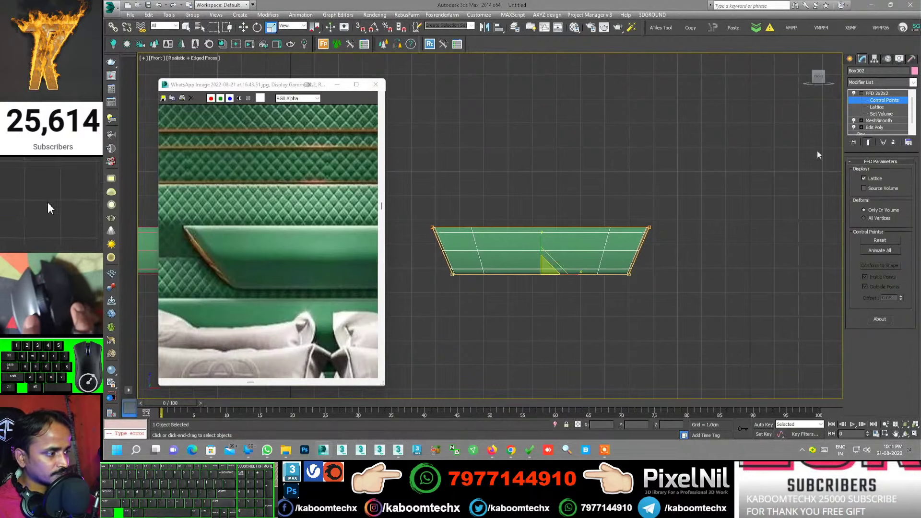
{"action": "left_click", "coordinate": [850, 58]}
{"action": "scroll", "coordinate": [662, 250], "scroll_direction": "down", "scroll_amount": 2}
{"action": "mouse_move", "coordinate": [662, 249]}
{"action": "middle_mouse_down"}
{"action": "mouse_move", "coordinate": [552, 250]}
{"action": "mouse_move", "coordinate": [570, 267]}
{"action": "middle_mouse_up"}
{"action": "left_click", "coordinate": [487, 247]}
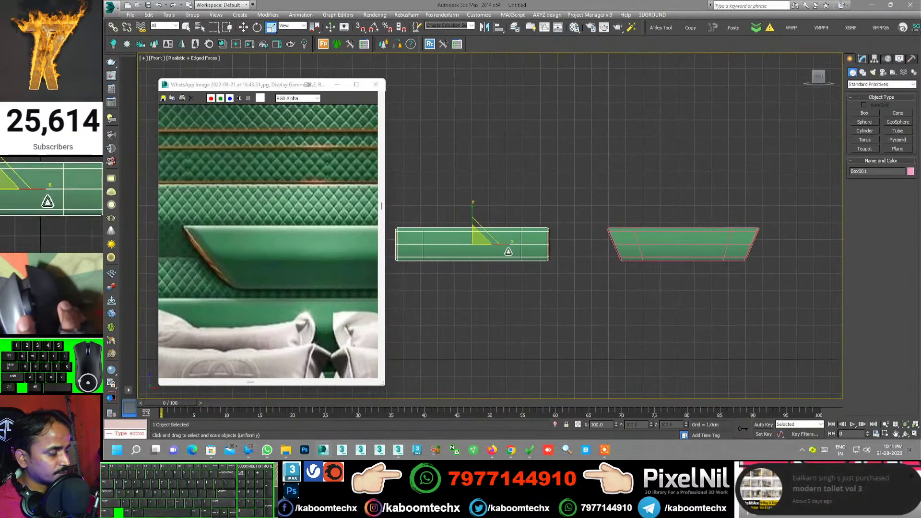
- Add an FFD 2x2x2 to Box001 and move its top-right control point to slant the right end
{"action": "scroll", "coordinate": [208, 245], "scroll_direction": "down", "scroll_amount": 3}
{"action": "scroll", "coordinate": [208, 245], "scroll_direction": "up", "scroll_amount": 3}
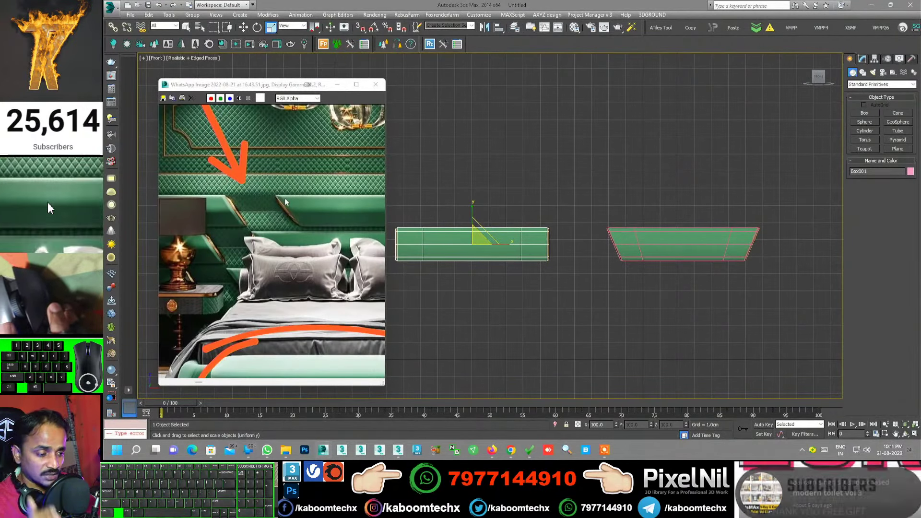
{"action": "scroll", "coordinate": [547, 245], "scroll_direction": "up", "scroll_amount": 3}
{"action": "scroll", "coordinate": [547, 245], "scroll_direction": "up", "scroll_amount": 1}
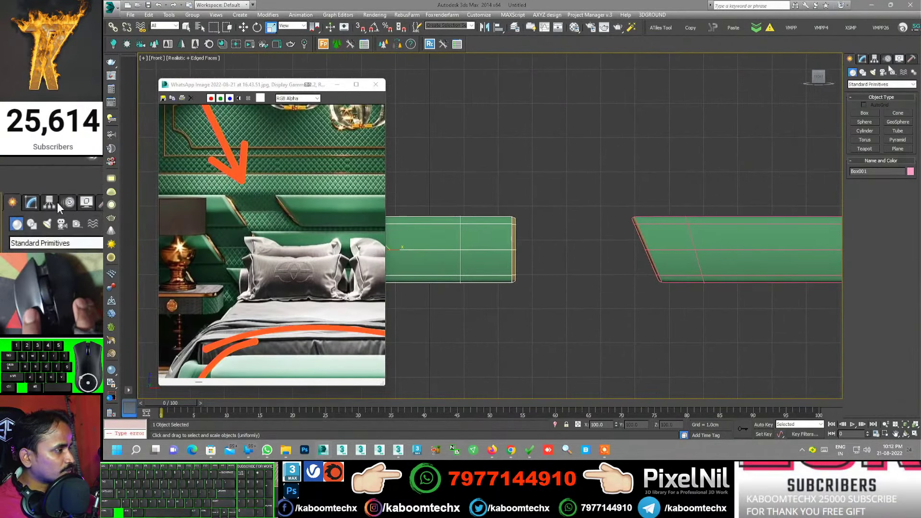
{"action": "left_click", "coordinate": [862, 58]}
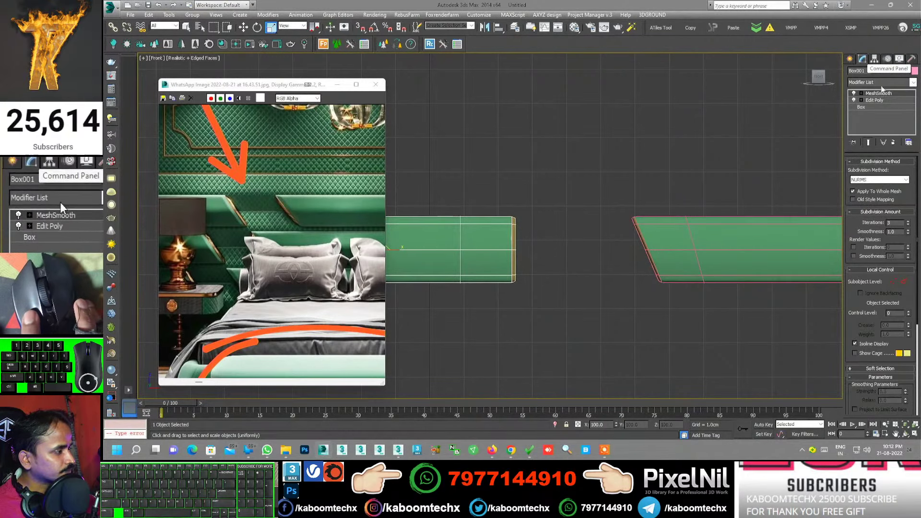
{"action": "left_click", "coordinate": [886, 83]}
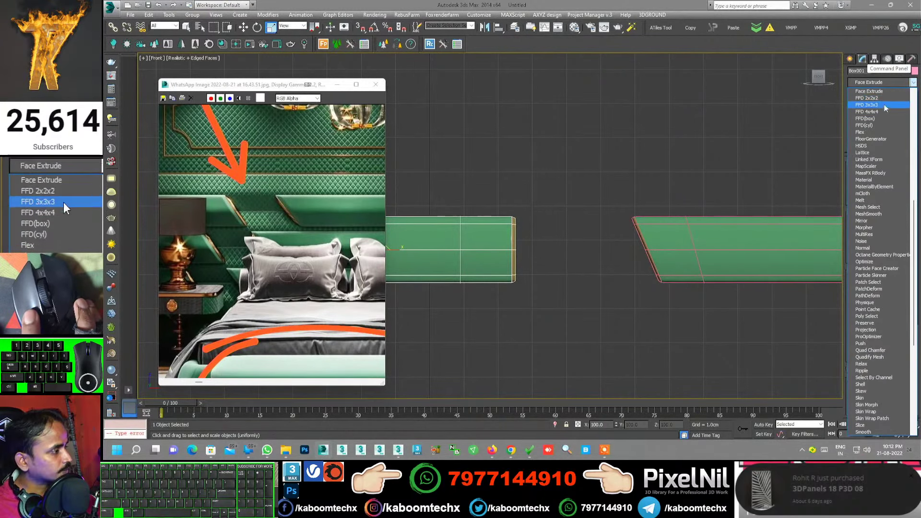
{"action": "left_click", "coordinate": [868, 351]}
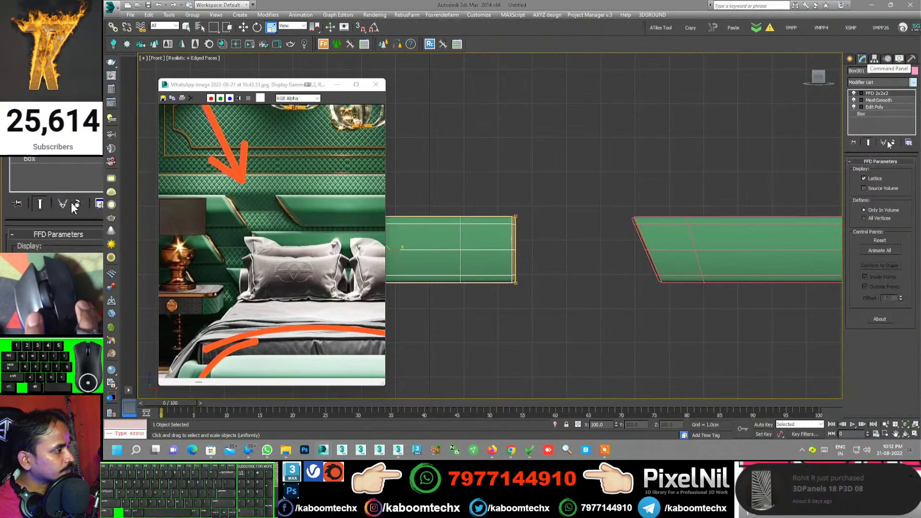
{"action": "left_click", "coordinate": [862, 93]}
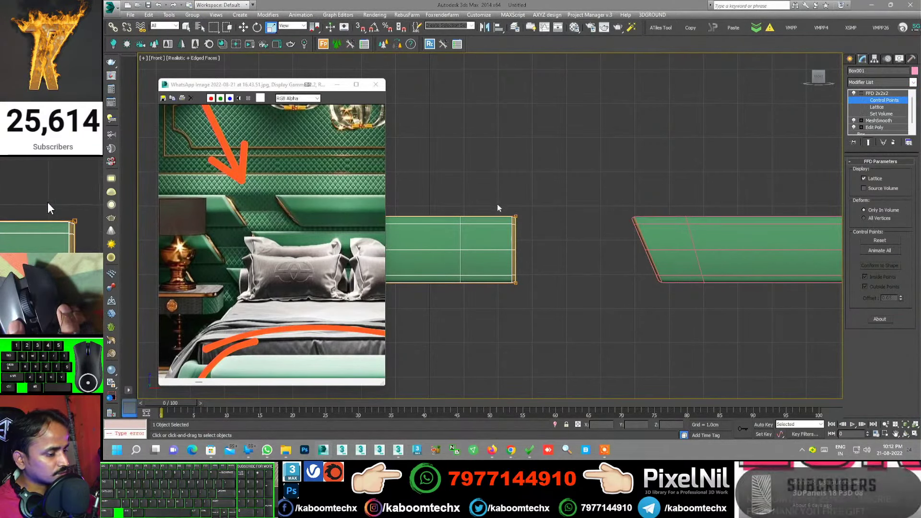
{"action": "left_click_drag", "start_coordinate": [497, 202], "coordinate": [540, 235]}
{"action": "left_click", "coordinate": [246, 29]}
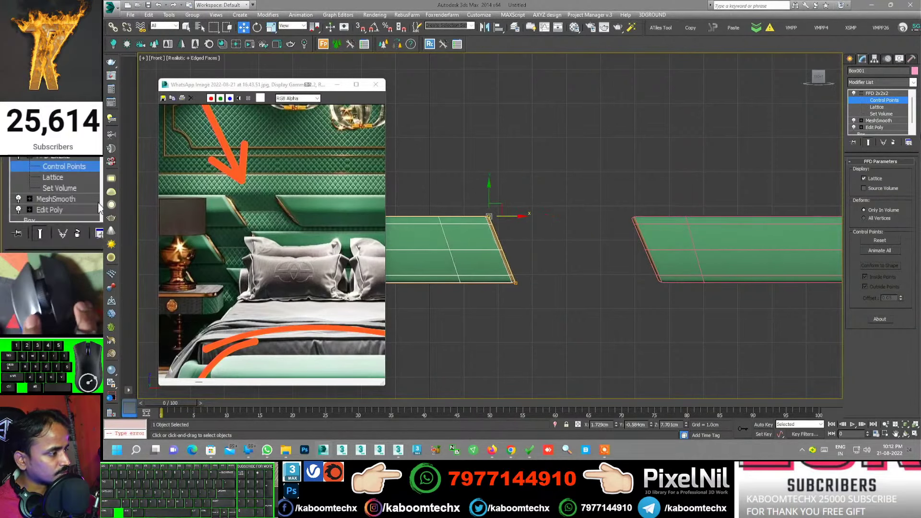
{"action": "left_click", "coordinate": [849, 58]}
{"action": "scroll", "coordinate": [600, 230], "scroll_direction": "down", "scroll_amount": 3}
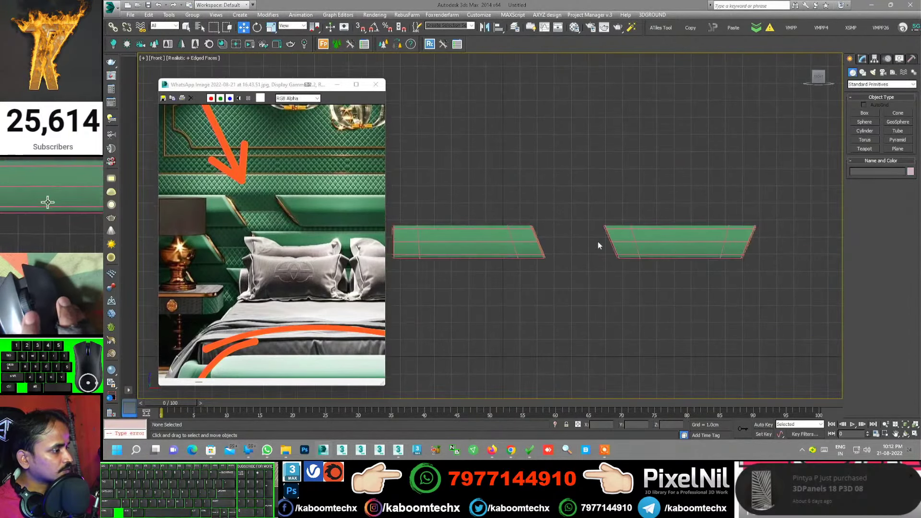
- Copy the slanted panel to the right, mirror it on X, and view the row in Perspective
{"action": "scroll", "coordinate": [595, 240], "scroll_direction": "down", "scroll_amount": 3}
{"action": "middle_click_drag", "start_coordinate": [606, 271], "coordinate": [576, 271]}
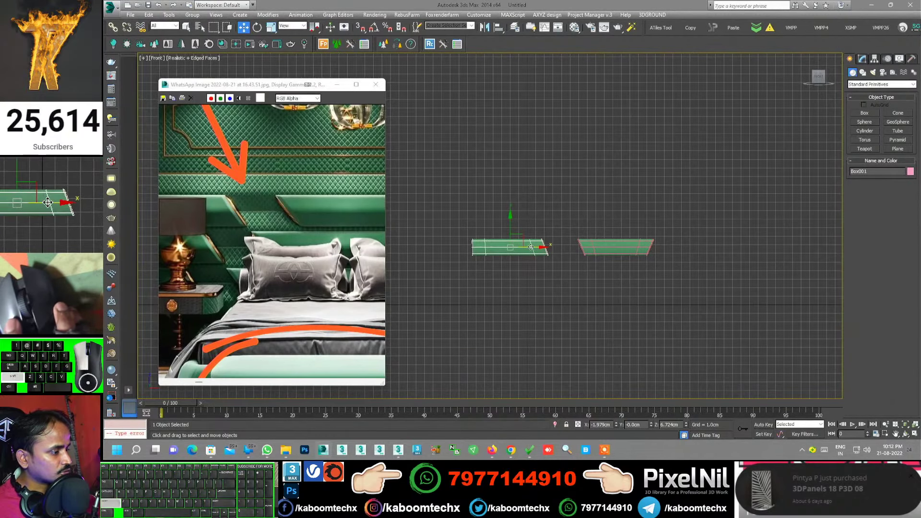
{"action": "left_click_drag", "start_coordinate": [529, 253], "coordinate": [725, 253], "text": "shift"}
{"action": "left_click", "coordinate": [525, 264]}
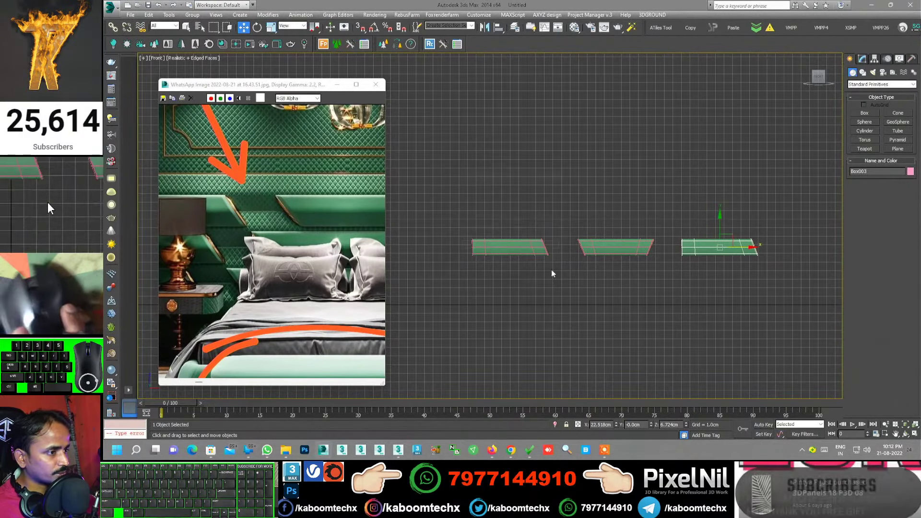
{"action": "left_click", "coordinate": [484, 27]}
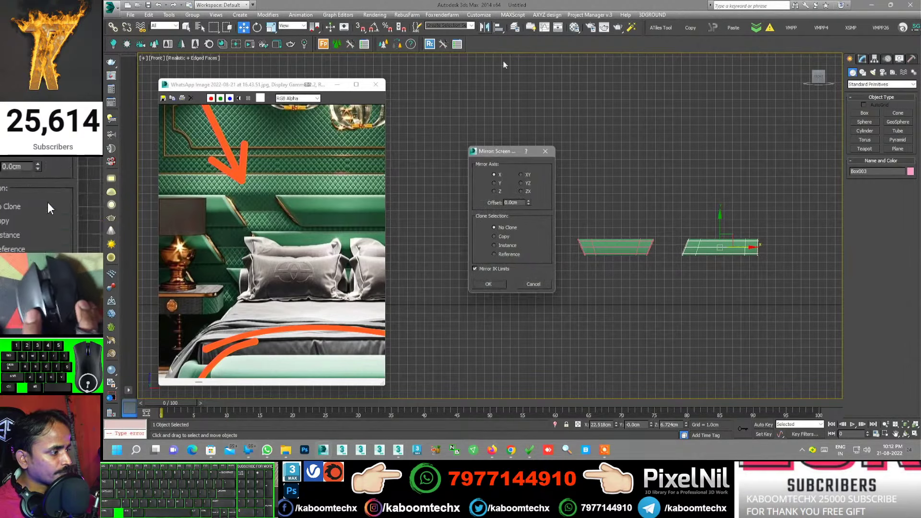
{"action": "left_click", "coordinate": [488, 284]}
{"action": "scroll", "coordinate": [660, 300], "scroll_direction": "up", "scroll_amount": 3}
{"action": "scroll", "coordinate": [702, 270], "scroll_direction": "down", "scroll_amount": 1}
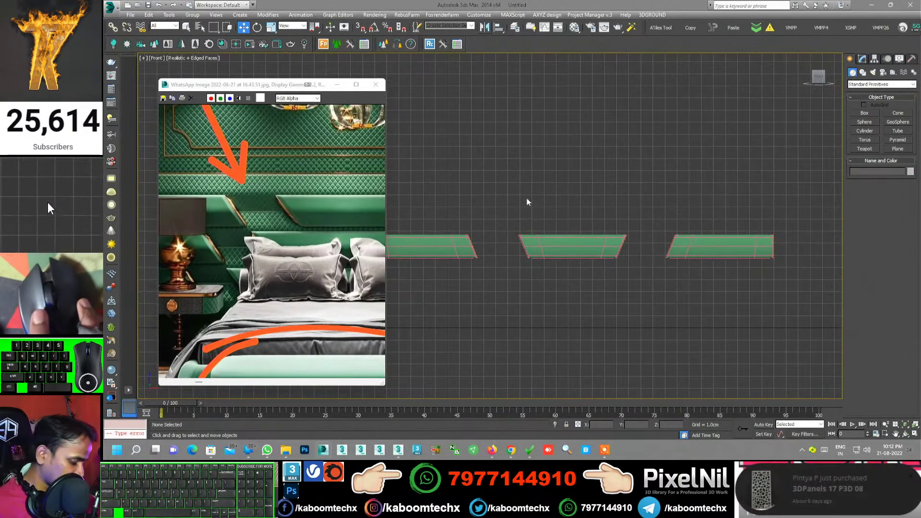
{"action": "key", "text": "p"}
{"action": "mouse_move", "coordinate": [527, 206]}
{"action": "middle_mouse_down", "text": "alt"}
{"action": "mouse_move", "coordinate": [591, 232]}
{"action": "mouse_move", "coordinate": [442, 238]}
{"action": "mouse_move", "coordinate": [547, 236]}
{"action": "mouse_move", "coordinate": [454, 241]}
{"action": "middle_mouse_up", "text": "alt"}
{"action": "scroll", "coordinate": [500, 229], "scroll_direction": "down", "scroll_amount": 2}
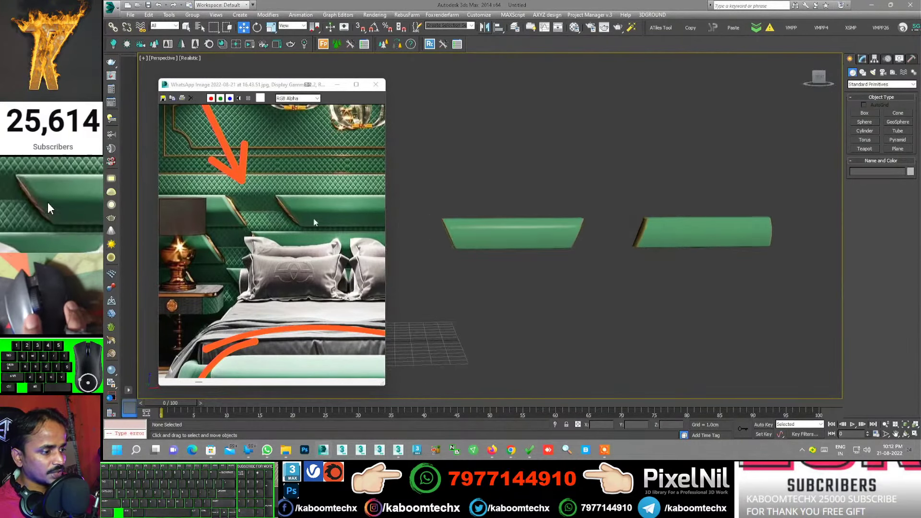
- Select the middle trapezoid panel Box002 and show its modifier stack from a side angle
{"action": "scroll", "coordinate": [326, 227], "scroll_direction": "up", "scroll_amount": 2}
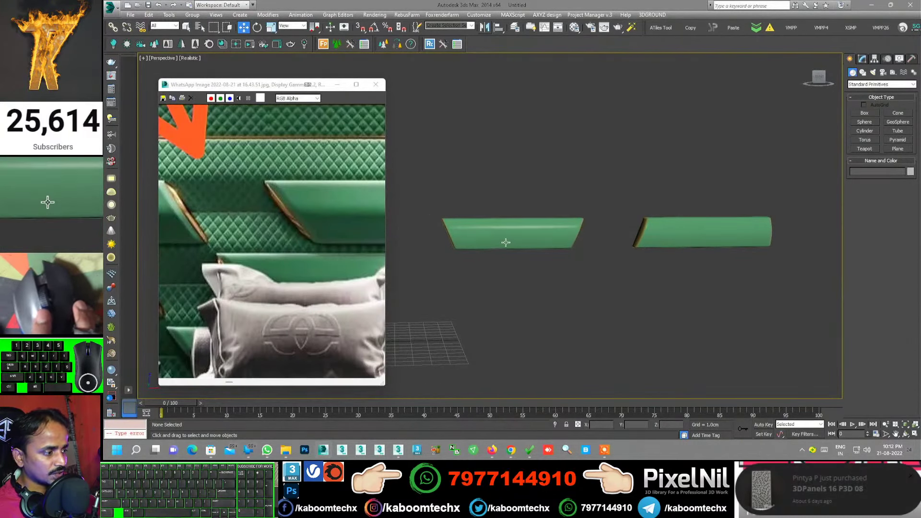
{"action": "scroll", "coordinate": [506, 243], "scroll_direction": "up", "scroll_amount": 3}
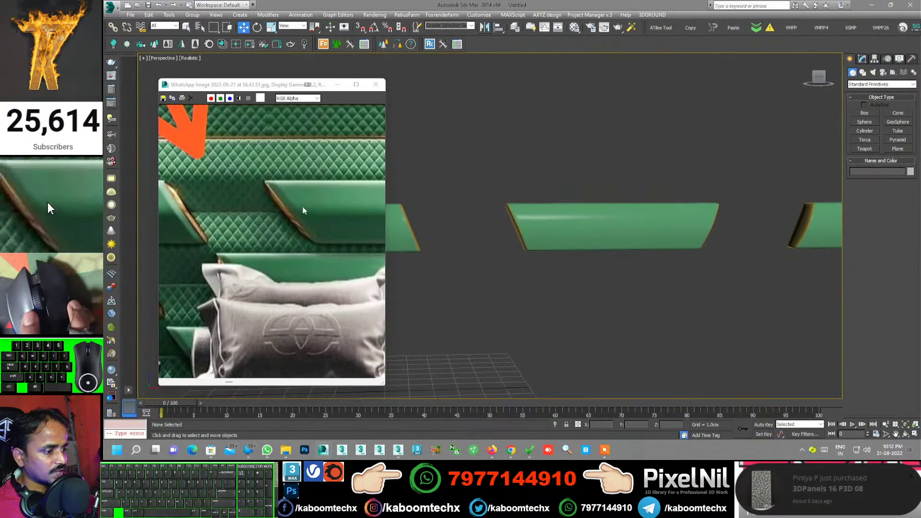
{"action": "left_click", "coordinate": [533, 224]}
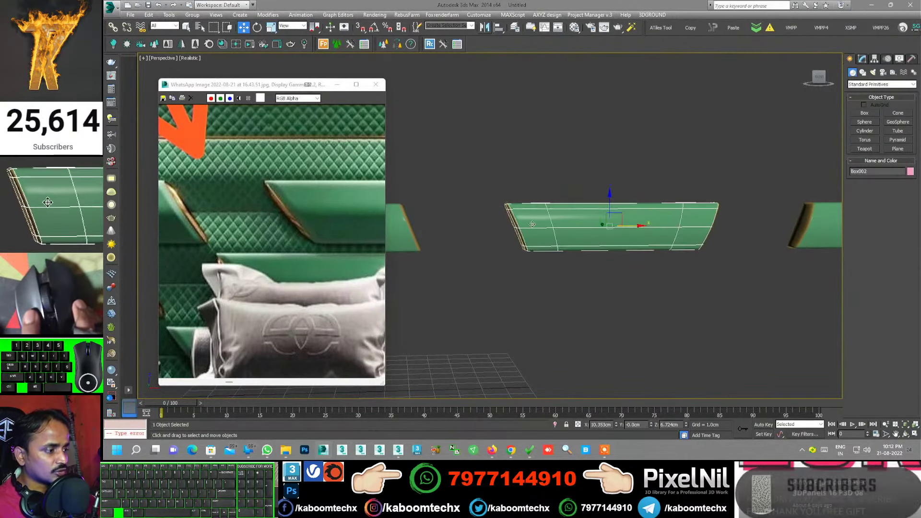
{"action": "scroll", "coordinate": [552, 232], "scroll_direction": "up", "scroll_amount": 3}
{"action": "scroll", "coordinate": [573, 239], "scroll_direction": "up", "scroll_amount": 2}
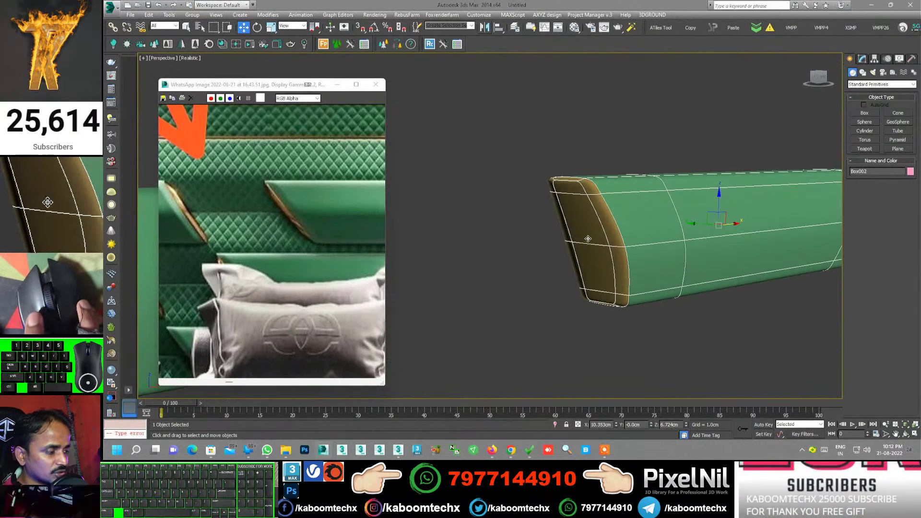
{"action": "left_click", "coordinate": [866, 58]}
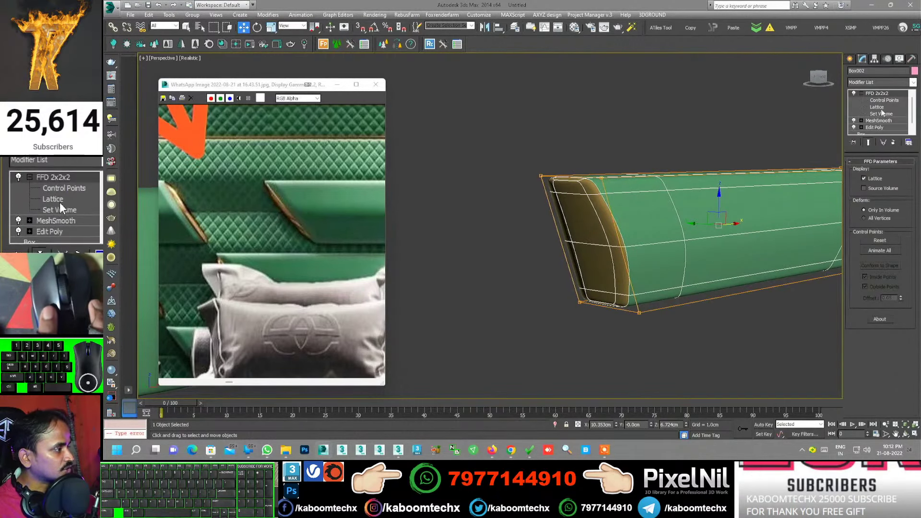
{"action": "middle_click_drag", "start_coordinate": [580, 240], "coordinate": [553, 247], "text": "alt"}
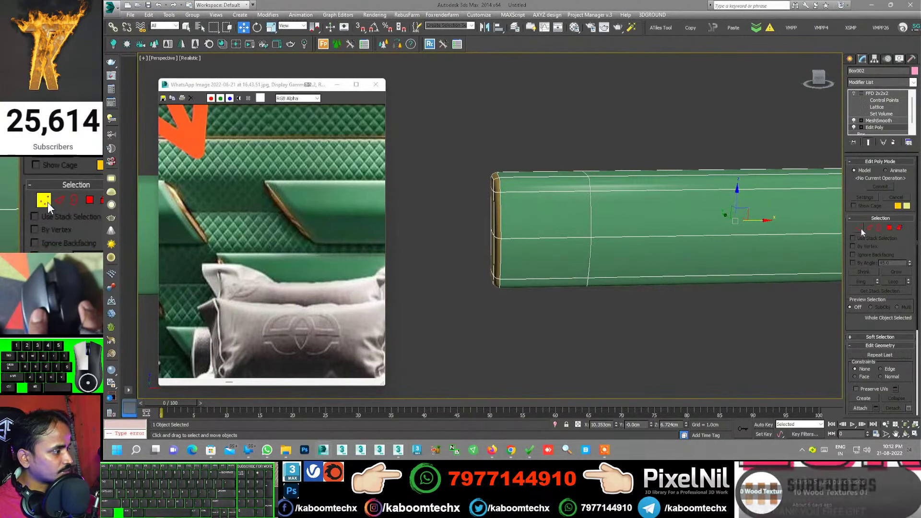
- Hide MeshSmooth and connect a new centred edge loop around the green panel's edge ring
{"action": "left_click", "coordinate": [858, 228]}
{"action": "middle_click_drag", "start_coordinate": [581, 253], "coordinate": [573, 292], "text": "alt"}
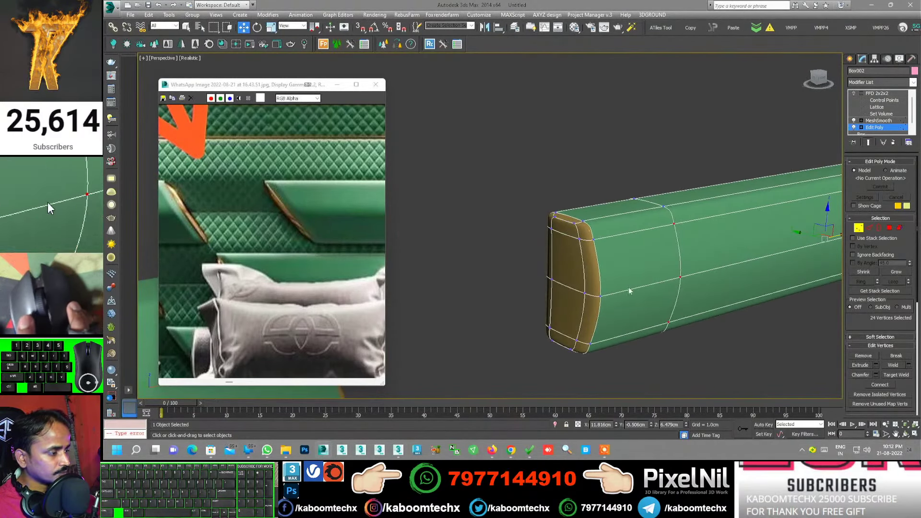
{"action": "left_click", "coordinate": [861, 122]}
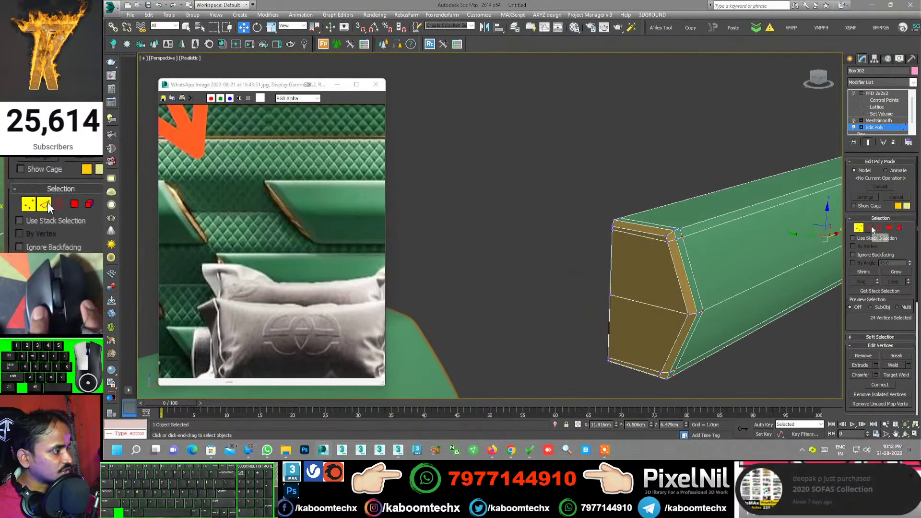
{"action": "left_click", "coordinate": [871, 228]}
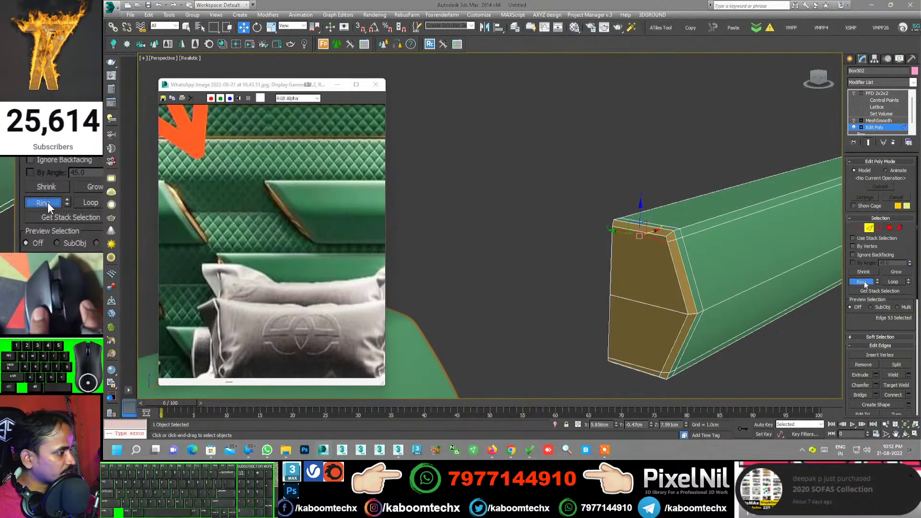
{"action": "right_click", "coordinate": [658, 274]}
{"action": "left_click", "coordinate": [645, 306]}
{"action": "right_click", "coordinate": [660, 281]}
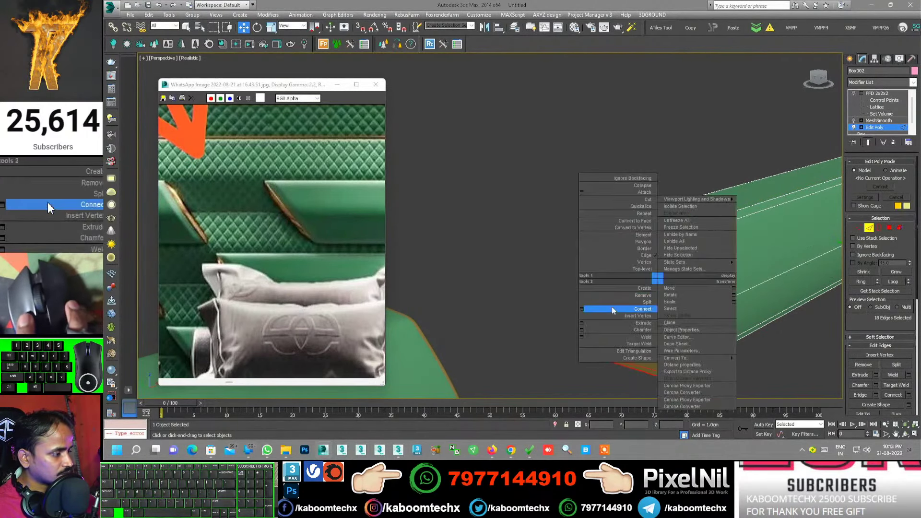
{"action": "left_click", "coordinate": [578, 308]}
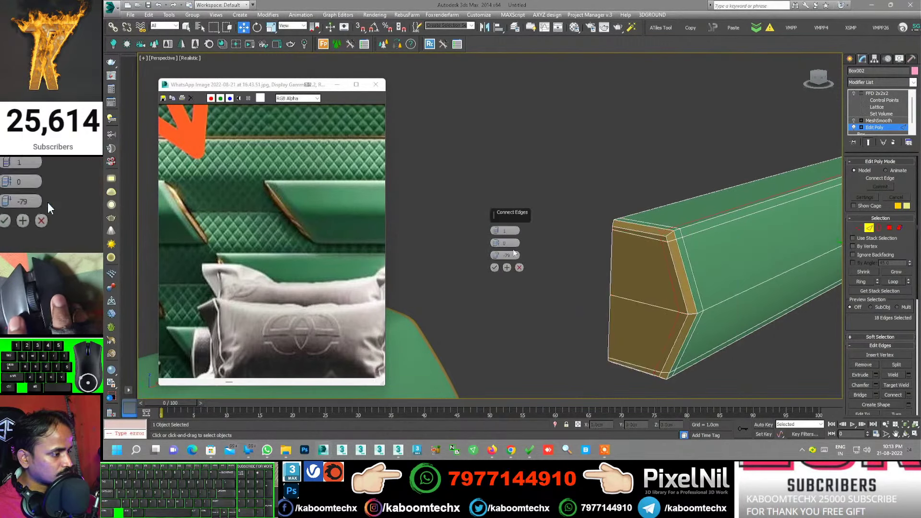
{"action": "right_click", "coordinate": [498, 256]}
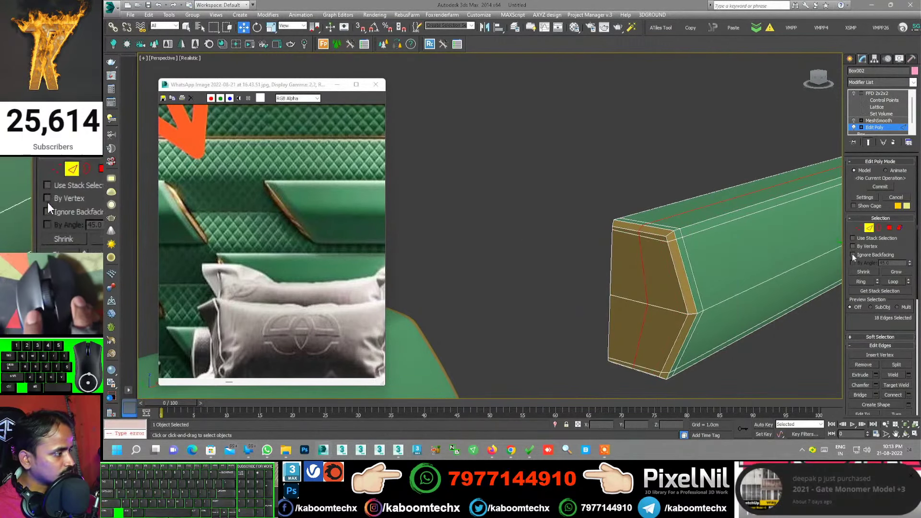
- In Vertex mode, shift the panel's end-face vertices slightly left
{"action": "key", "text": "1"}
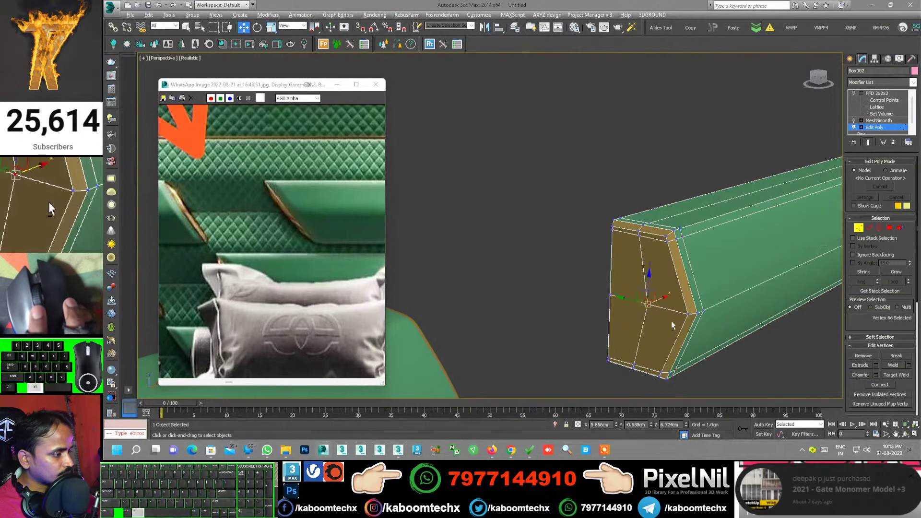
{"action": "scroll", "coordinate": [671, 326], "scroll_direction": "up", "scroll_amount": 2}
{"action": "scroll", "coordinate": [665, 310], "scroll_direction": "up", "scroll_amount": 2}
{"action": "left_click_drag", "start_coordinate": [657, 306], "coordinate": [648, 307]}
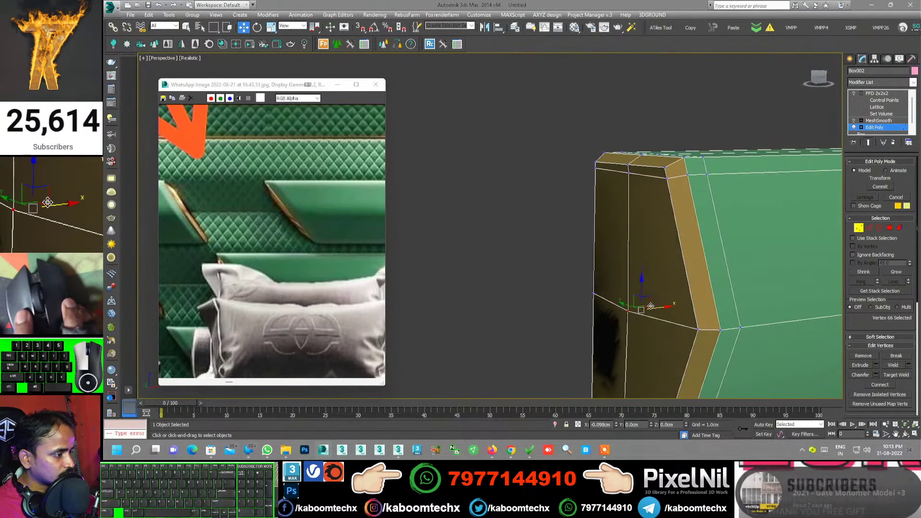
{"action": "middle_click_drag", "start_coordinate": [663, 322], "coordinate": [682, 319], "text": "alt"}
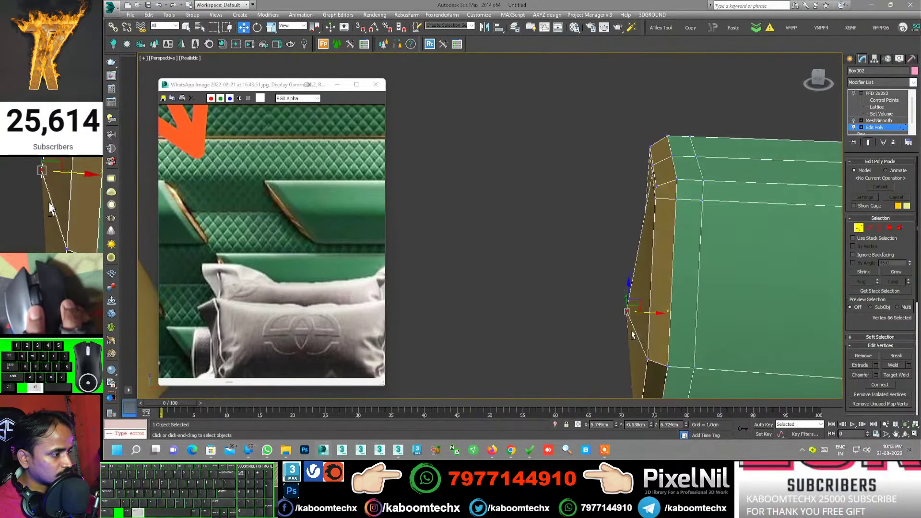
{"action": "mouse_move", "coordinate": [680, 315]}
{"action": "middle_mouse_down", "text": "alt"}
{"action": "mouse_move", "coordinate": [659, 316]}
{"action": "mouse_move", "coordinate": [645, 286]}
{"action": "mouse_move", "coordinate": [632, 286]}
{"action": "middle_mouse_up", "text": "alt"}
{"action": "scroll", "coordinate": [616, 307], "scroll_direction": "up", "scroll_amount": 2}
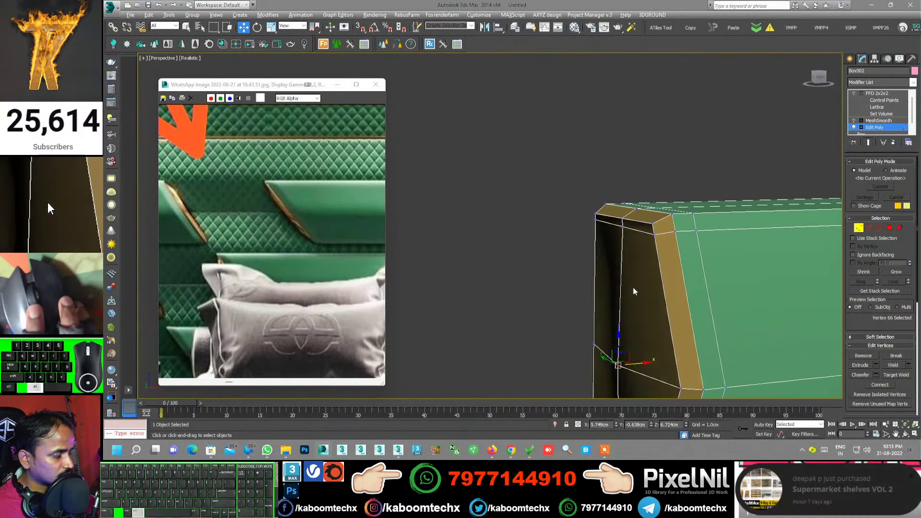
{"action": "scroll", "coordinate": [633, 286], "scroll_direction": "down", "scroll_amount": 5}
{"action": "middle_click_drag", "start_coordinate": [717, 300], "coordinate": [564, 302]}
{"action": "scroll", "coordinate": [563, 303], "scroll_direction": "down", "scroll_amount": 3}
{"action": "middle_click_drag", "start_coordinate": [750, 292], "coordinate": [712, 314], "text": "alt"}
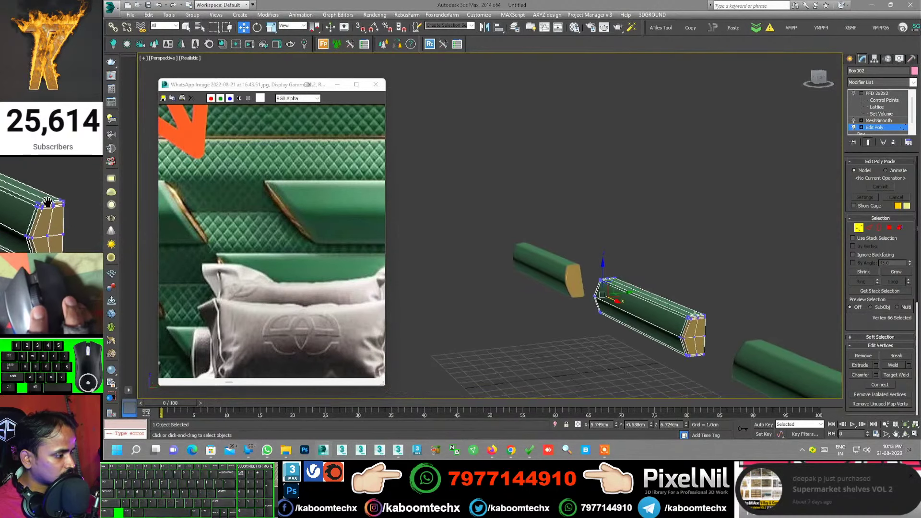
{"action": "scroll", "coordinate": [712, 317], "scroll_direction": "up", "scroll_amount": 4}
{"action": "left_click", "coordinate": [696, 305]}
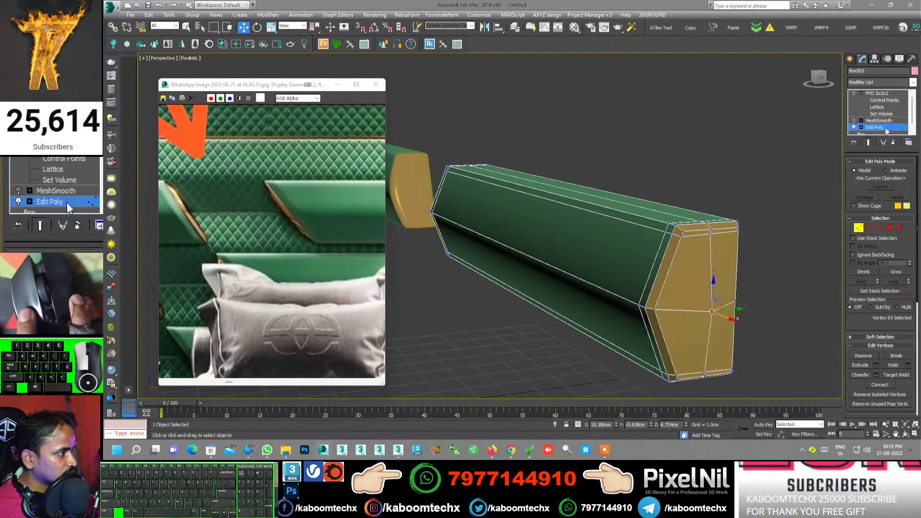
- Re-enable MeshSmooth and inspect the panel's rounded end caps from several angles
{"action": "left_click", "coordinate": [855, 121]}
{"action": "mouse_move", "coordinate": [738, 296]}
{"action": "middle_mouse_down", "text": "alt"}
{"action": "mouse_move", "coordinate": [849, 284]}
{"action": "mouse_move", "coordinate": [724, 293]}
{"action": "middle_mouse_up", "text": "alt"}
{"action": "scroll", "coordinate": [798, 277], "scroll_direction": "up", "scroll_amount": 2}
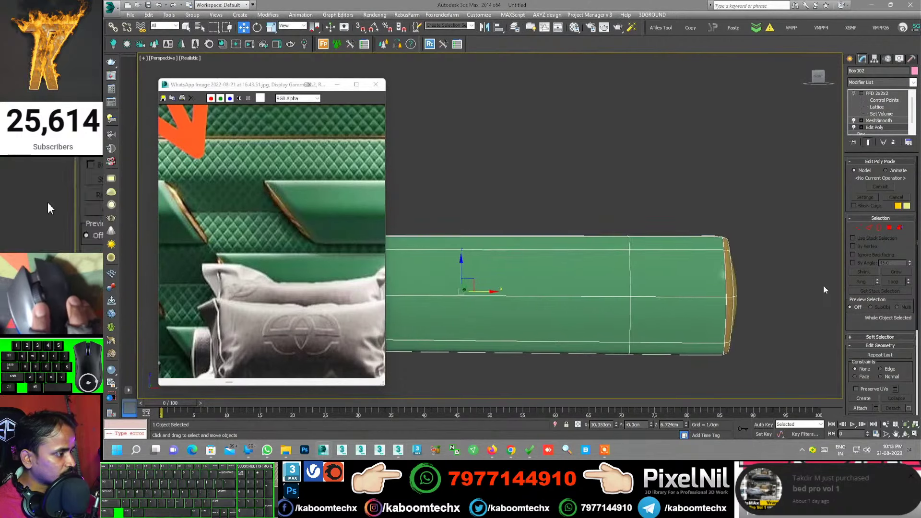
{"action": "mouse_move", "coordinate": [611, 294]}
{"action": "middle_mouse_down", "text": "alt"}
{"action": "mouse_move", "coordinate": [721, 265]}
{"action": "mouse_move", "coordinate": [706, 292]}
{"action": "mouse_move", "coordinate": [787, 281]}
{"action": "mouse_move", "coordinate": [544, 293]}
{"action": "middle_mouse_up", "text": "alt"}
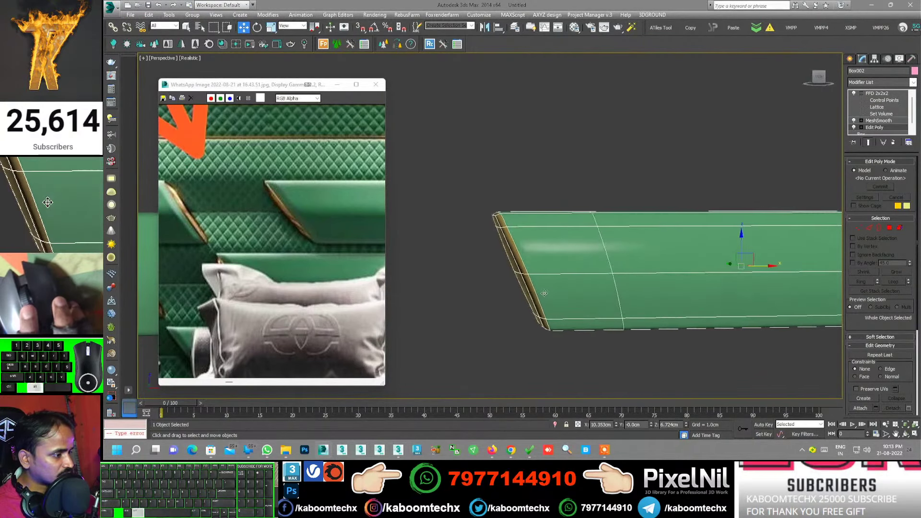
{"action": "middle_click_drag", "start_coordinate": [729, 294], "coordinate": [539, 295]}
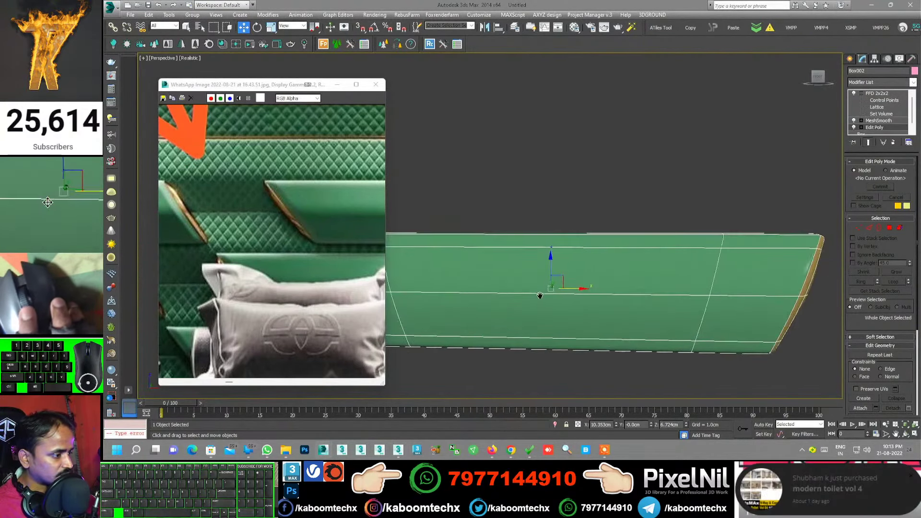
{"action": "scroll", "coordinate": [540, 296], "scroll_direction": "down", "scroll_amount": 3}
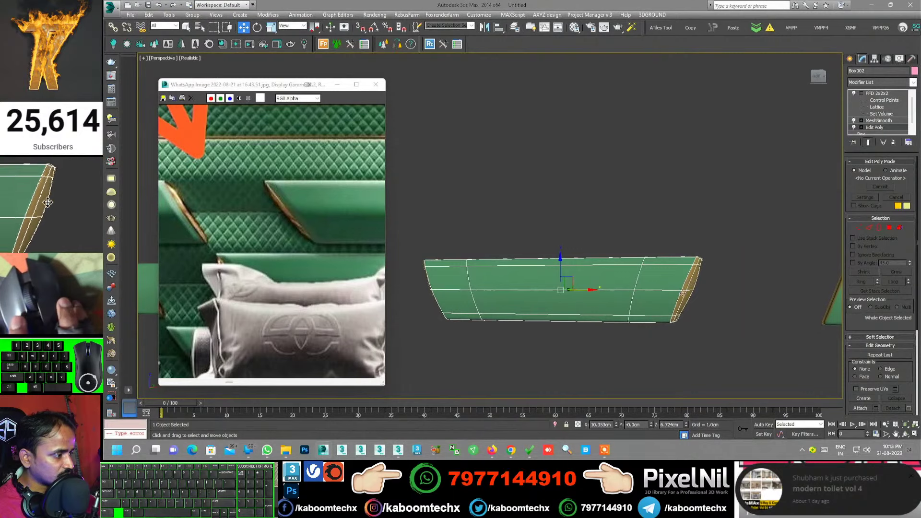
{"action": "mouse_move", "coordinate": [683, 293]}
{"action": "middle_mouse_down", "text": "alt"}
{"action": "mouse_move", "coordinate": [643, 307]}
{"action": "mouse_move", "coordinate": [782, 293]}
{"action": "mouse_move", "coordinate": [607, 297]}
{"action": "mouse_move", "coordinate": [641, 292]}
{"action": "middle_mouse_up", "text": "alt"}
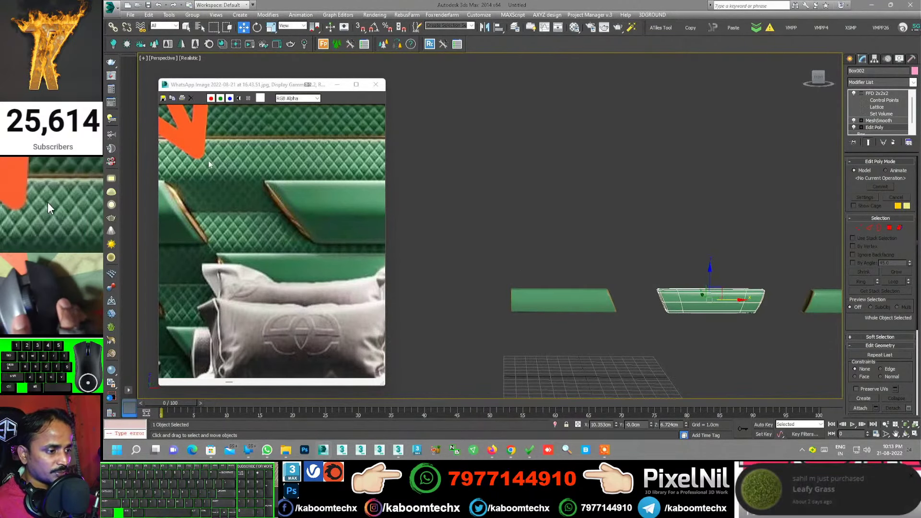
{"action": "left_click", "coordinate": [850, 59]}
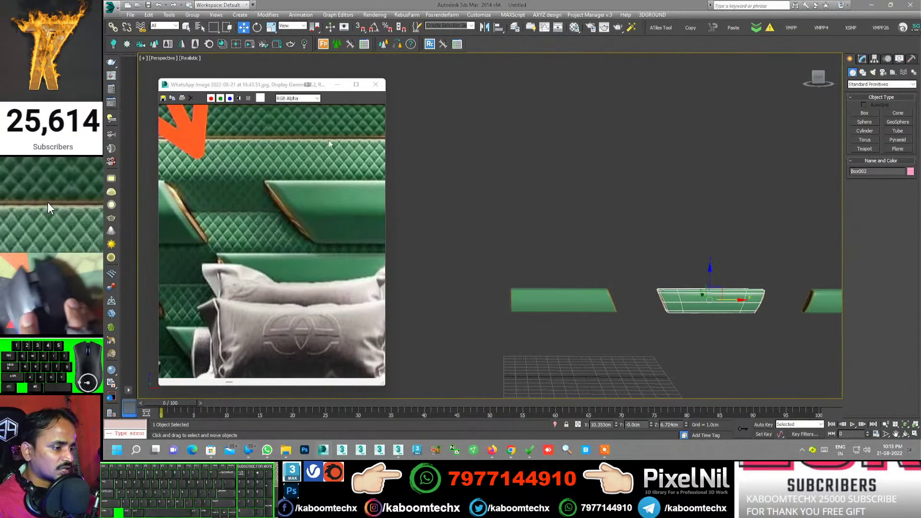
{"action": "scroll", "coordinate": [237, 145], "scroll_direction": "up", "scroll_amount": 3}
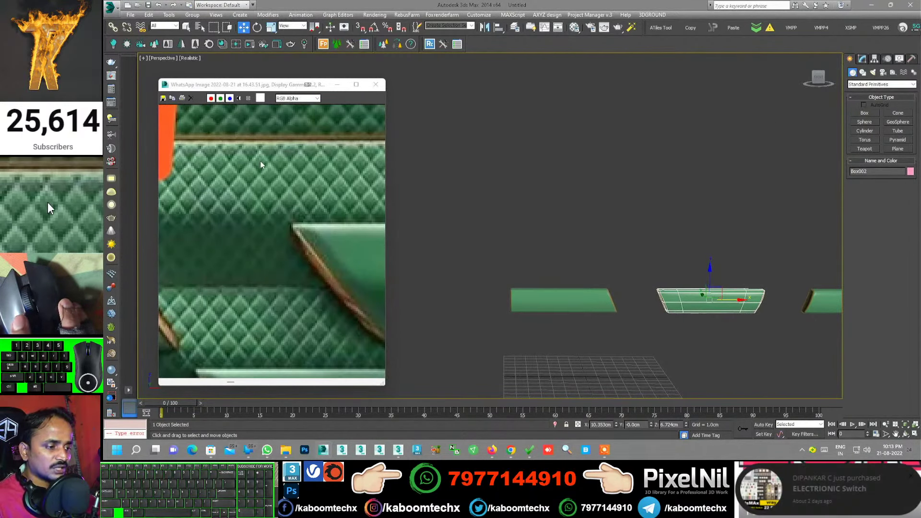
- Draw a plane in Front view covering the three green panels
{"action": "left_click", "coordinate": [894, 150]}
{"action": "key", "text": "f"}
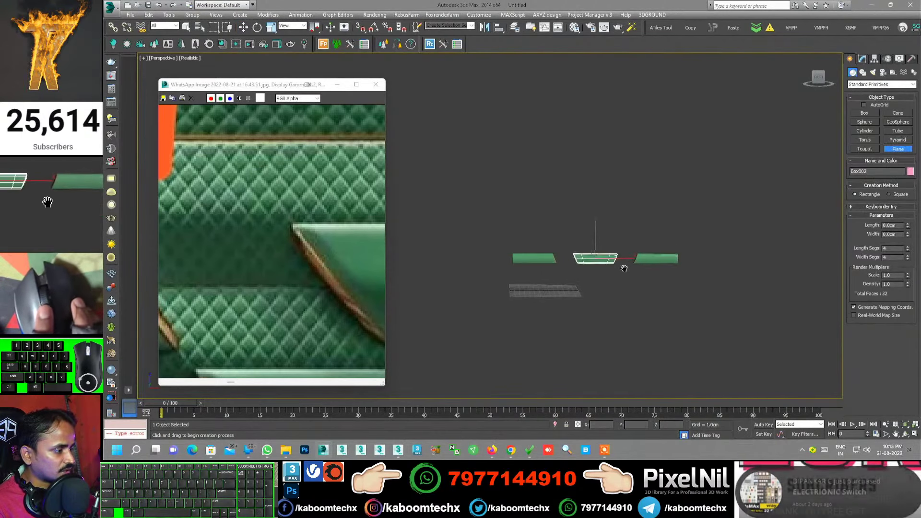
{"action": "scroll", "coordinate": [609, 261], "scroll_direction": "down", "scroll_amount": 3}
{"action": "scroll", "coordinate": [609, 262], "scroll_direction": "down", "scroll_amount": 2}
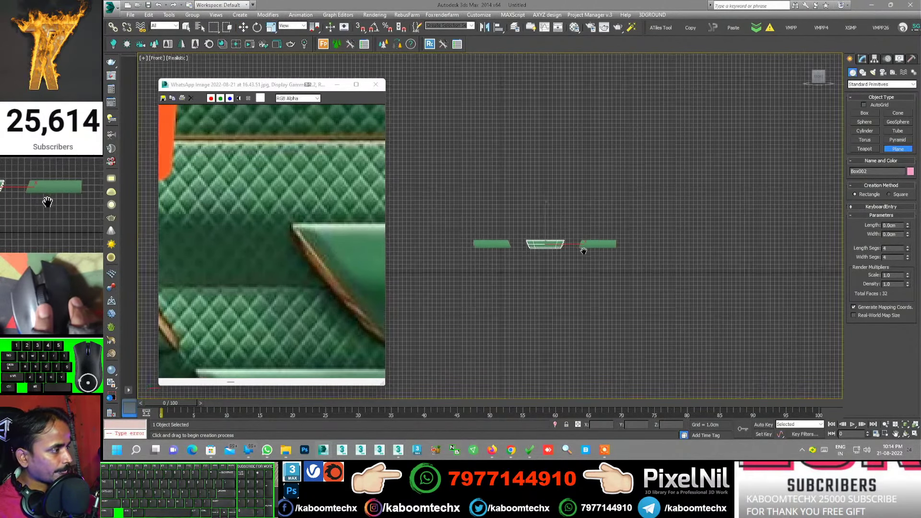
{"action": "mouse_move", "coordinate": [443, 186]}
{"action": "left_mouse_down"}
{"action": "mouse_move", "coordinate": [598, 308]}
{"action": "mouse_move", "coordinate": [612, 307]}
{"action": "left_mouse_up"}
{"action": "key", "text": "w"}
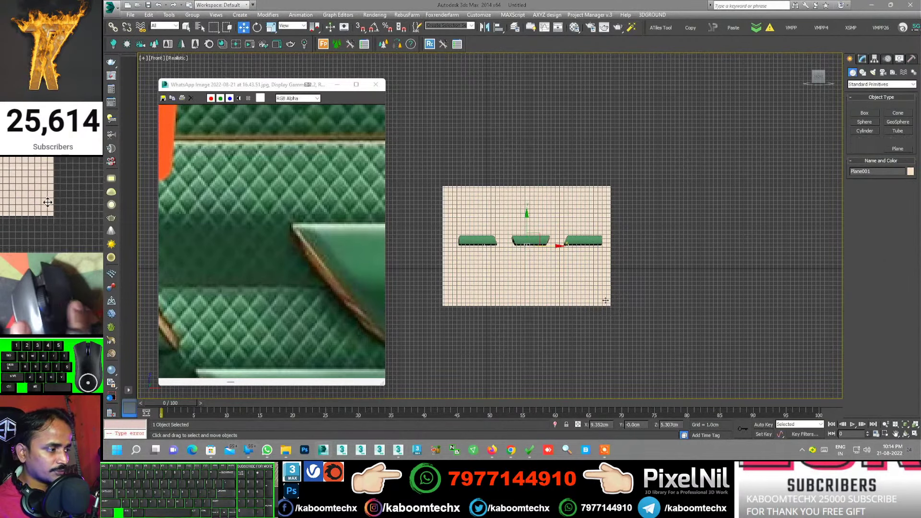
- Scale the wall plane down along Z to make it shorter
{"action": "right_click", "coordinate": [560, 225]}
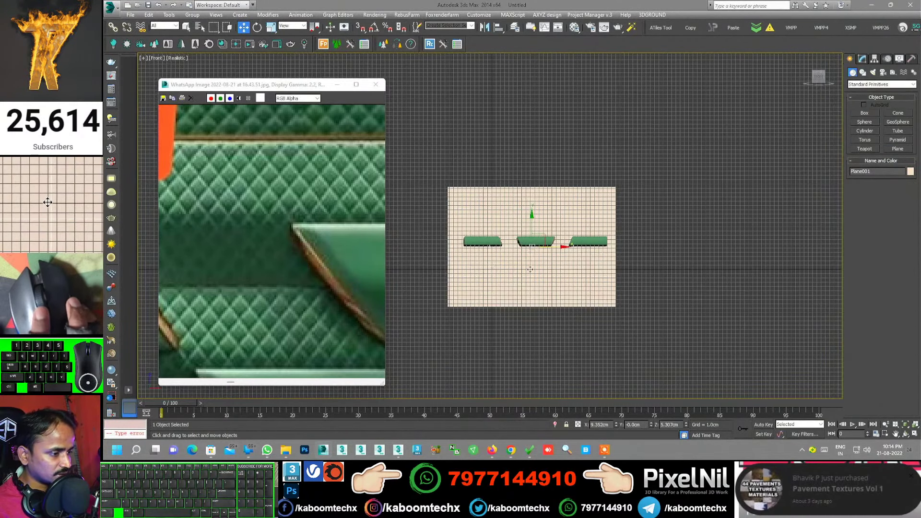
{"action": "scroll", "coordinate": [511, 232], "scroll_direction": "up", "scroll_amount": 2}
{"action": "scroll", "coordinate": [511, 232], "scroll_direction": "down", "scroll_amount": 2}
{"action": "scroll", "coordinate": [511, 233], "scroll_direction": "up", "scroll_amount": 3}
{"action": "mouse_move", "coordinate": [511, 232]}
{"action": "middle_mouse_down", "text": "alt"}
{"action": "mouse_move", "coordinate": [494, 240]}
{"action": "mouse_move", "coordinate": [561, 242]}
{"action": "middle_mouse_up", "text": "alt"}
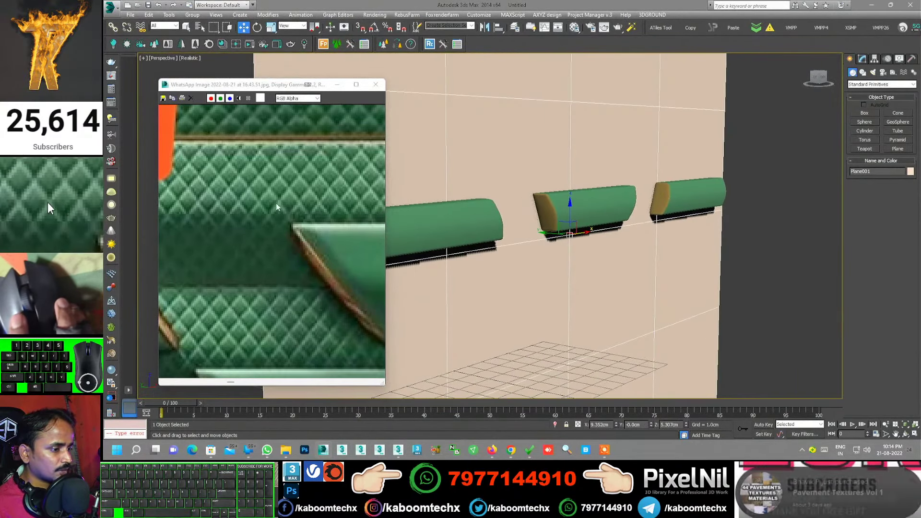
{"action": "scroll", "coordinate": [225, 76], "scroll_direction": "down", "scroll_amount": 2}
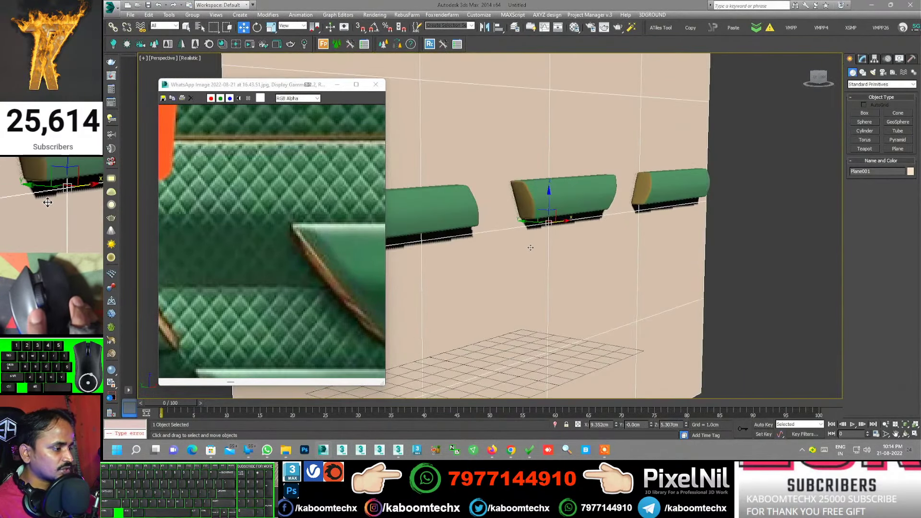
{"action": "scroll", "coordinate": [225, 76], "scroll_direction": "down", "scroll_amount": 1}
{"action": "key", "text": "r"}
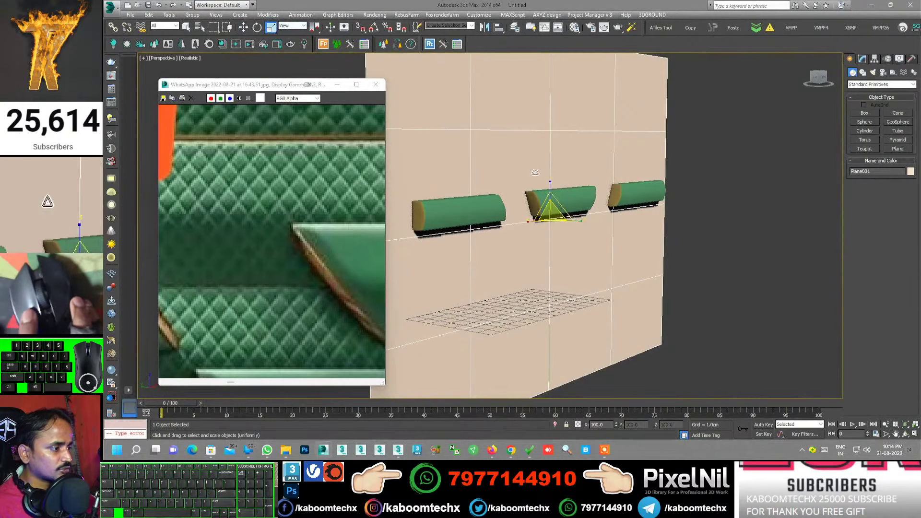
{"action": "left_click_drag", "start_coordinate": [549, 183], "coordinate": [545, 216]}
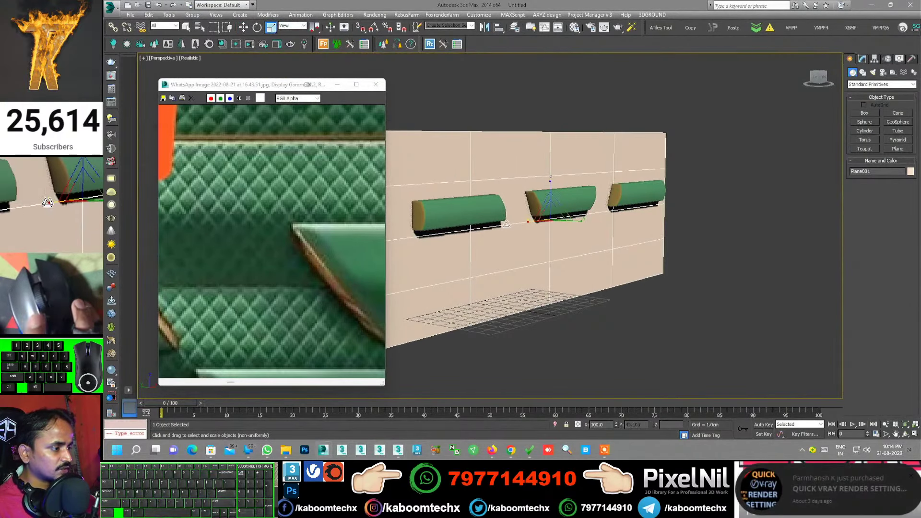
- Add an Edit Poly modifier to the wall plane in Edge mode
{"action": "left_click", "coordinate": [863, 59]}
{"action": "left_click", "coordinate": [877, 82]}
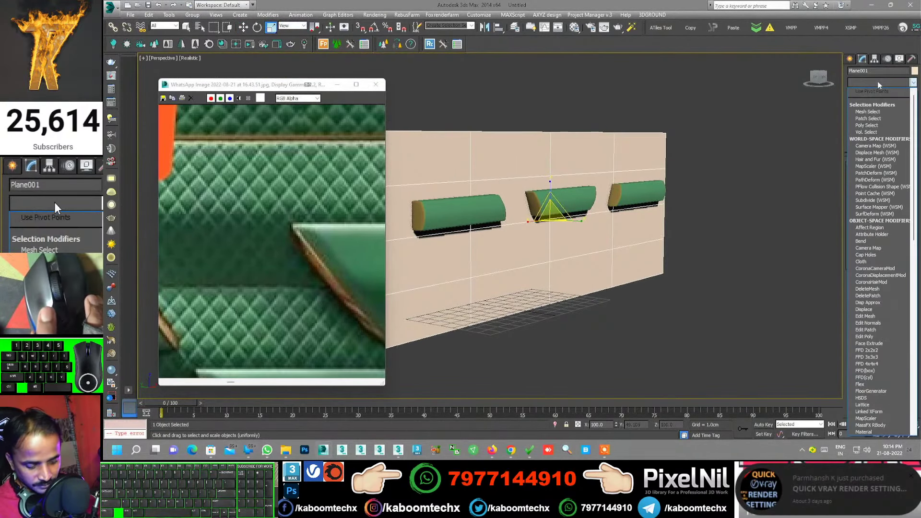
{"action": "left_click", "coordinate": [867, 337]}
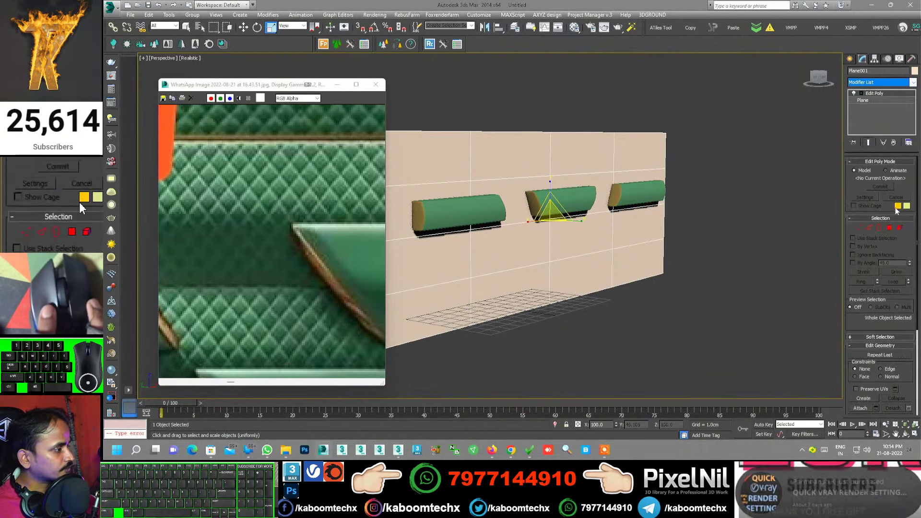
{"action": "left_click", "coordinate": [869, 227]}
- Select horizontal edge loops on the wall and raise them to align with the panels
{"action": "middle_click_drag", "start_coordinate": [552, 206], "coordinate": [540, 203], "text": "alt"}
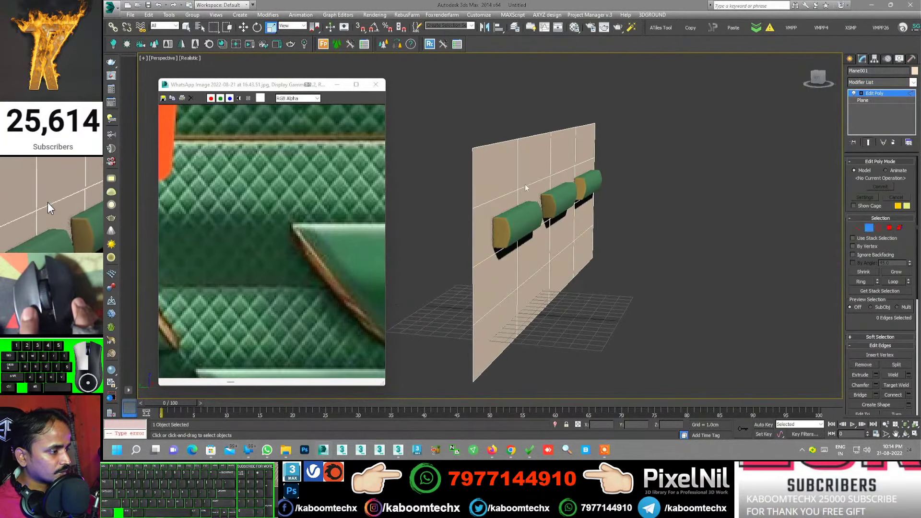
{"action": "double_click", "coordinate": [524, 186]}
{"action": "key", "text": "w"}
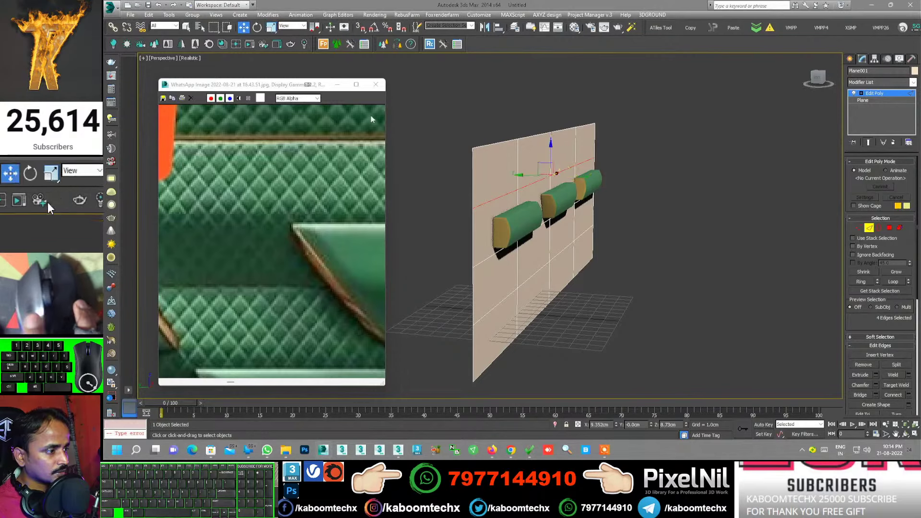
{"action": "middle_click_drag", "start_coordinate": [552, 202], "coordinate": [563, 177], "text": "alt"}
{"action": "left_click_drag", "start_coordinate": [587, 167], "coordinate": [586, 168]}
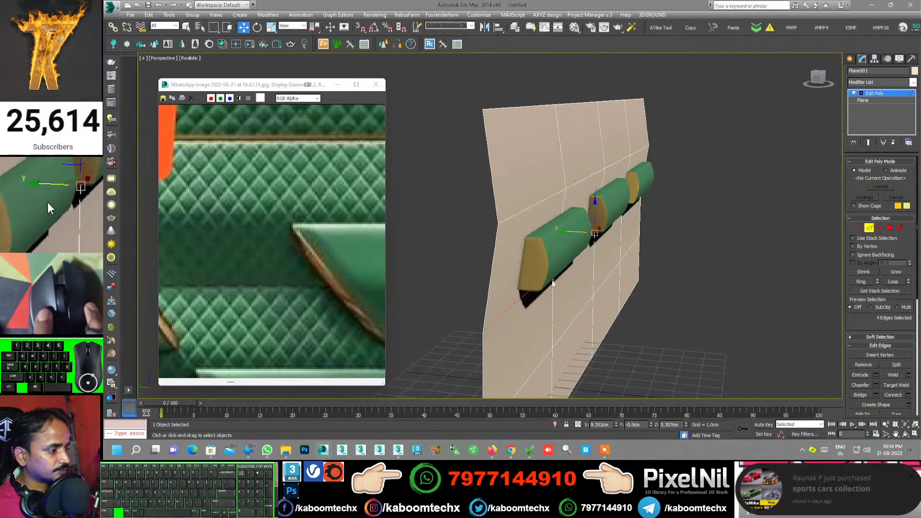
{"action": "double_click", "coordinate": [566, 226]}
{"action": "mouse_move", "coordinate": [595, 211]}
{"action": "left_mouse_down"}
{"action": "mouse_move", "coordinate": [593, 175]}
{"action": "mouse_move", "coordinate": [583, 166]}
{"action": "left_mouse_up"}
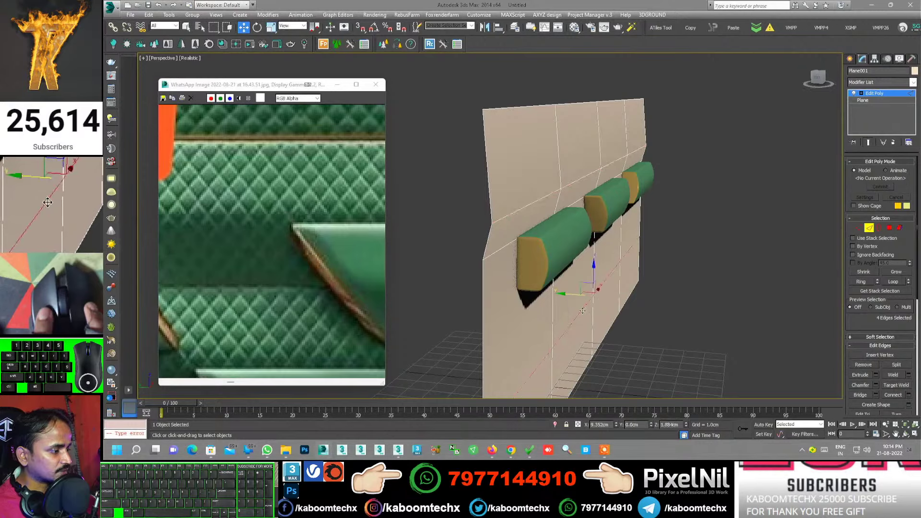
{"action": "left_click_drag", "start_coordinate": [576, 294], "coordinate": [593, 232]}
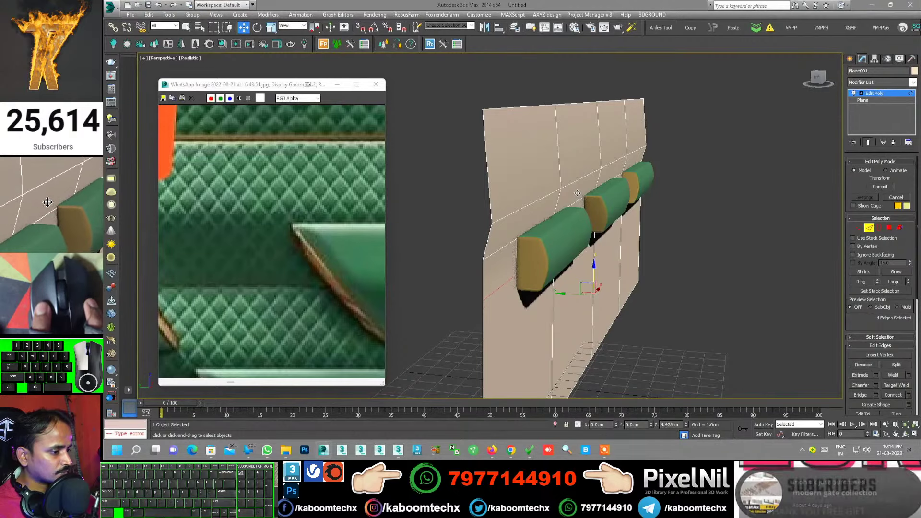
{"action": "left_click_drag", "start_coordinate": [580, 198], "coordinate": [581, 209]}
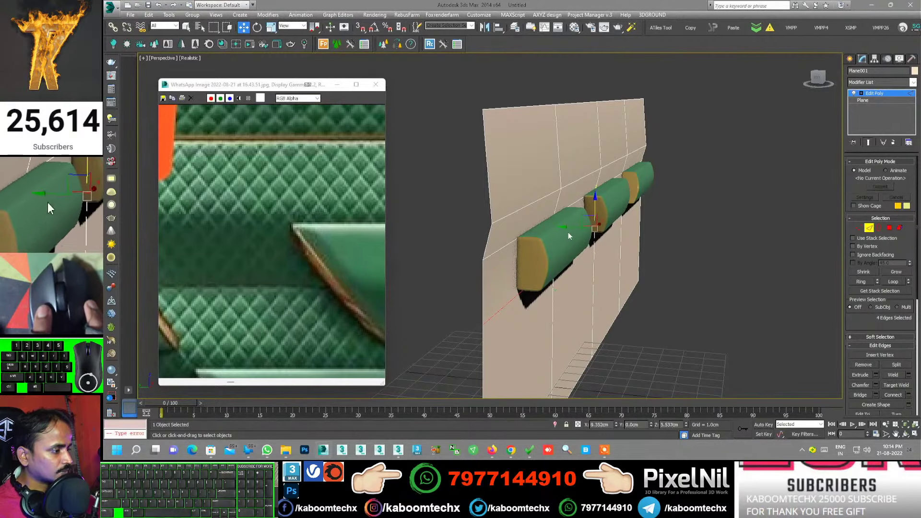
{"action": "left_click", "coordinate": [571, 225]}
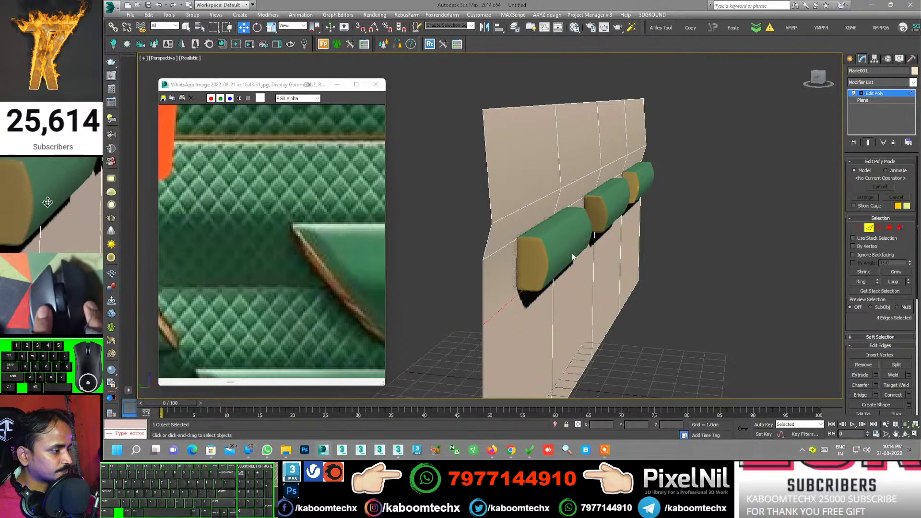
{"action": "left_click", "coordinate": [585, 232]}
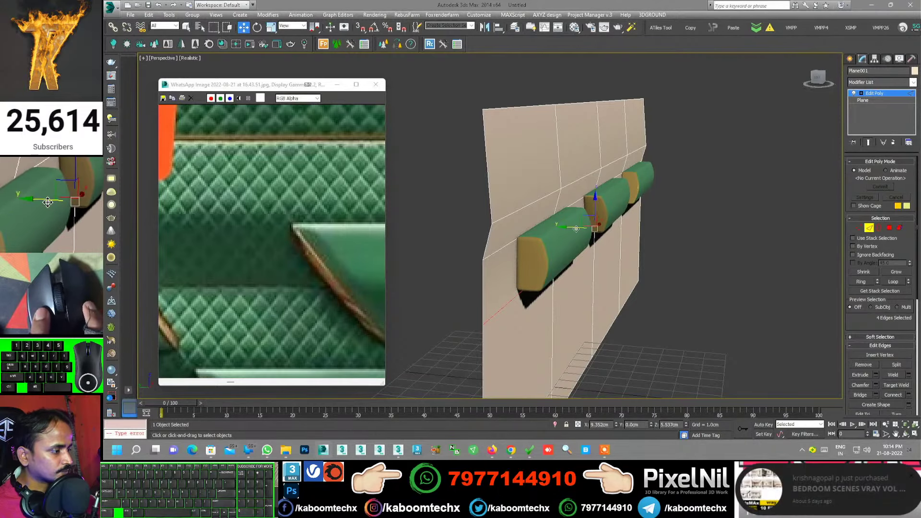
{"action": "mouse_move", "coordinate": [584, 236]}
{"action": "middle_mouse_down", "text": "alt"}
{"action": "mouse_move", "coordinate": [539, 252]}
{"action": "mouse_move", "coordinate": [639, 238]}
{"action": "middle_mouse_up", "text": "alt"}
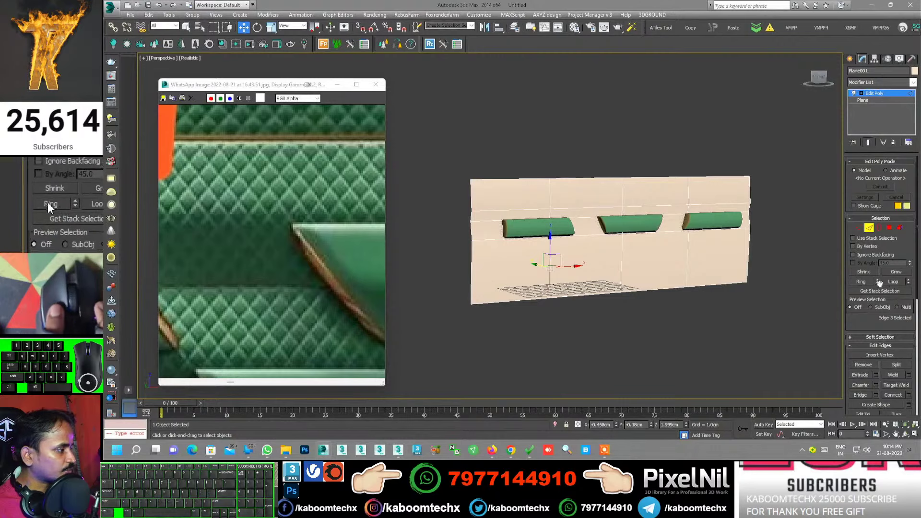
- Connect the selected wall edges with 3 segments
{"action": "right_click", "coordinate": [638, 256]}
{"action": "left_click", "coordinate": [568, 287]}
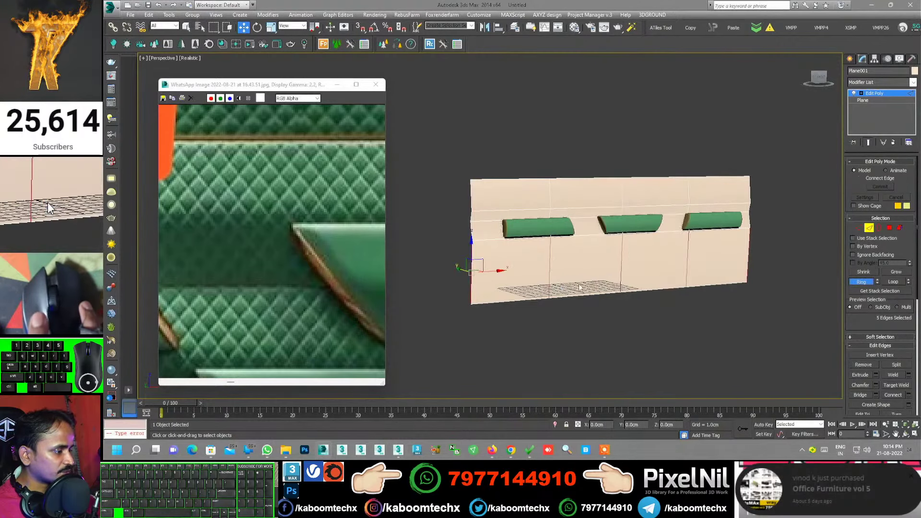
{"action": "left_click_drag", "start_coordinate": [498, 232], "coordinate": [497, 250]}
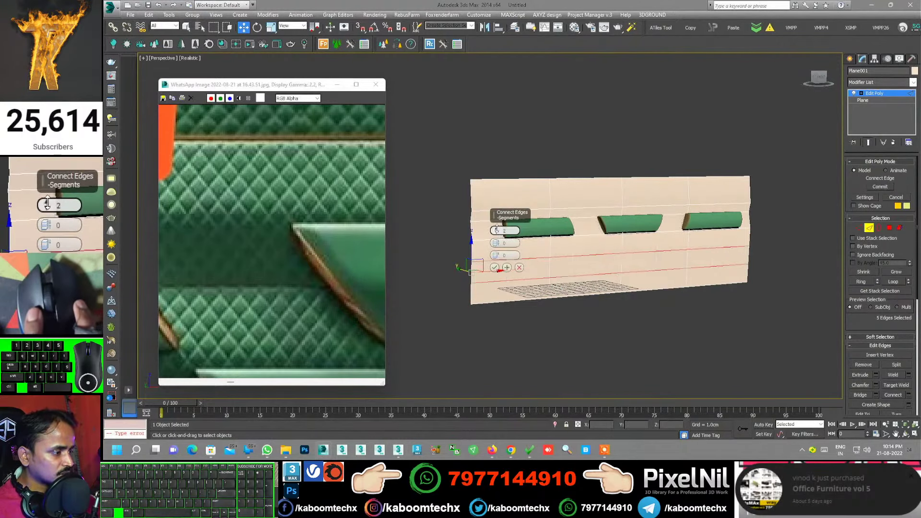
{"action": "left_click", "coordinate": [495, 268]}
{"action": "middle_click_drag", "start_coordinate": [495, 267], "coordinate": [634, 246], "text": "alt"}
- Push edge loops outward along Y to fold the wall into angled strips
{"action": "double_click", "coordinate": [573, 250]}
{"action": "left_click_drag", "start_coordinate": [633, 234], "coordinate": [620, 234]}
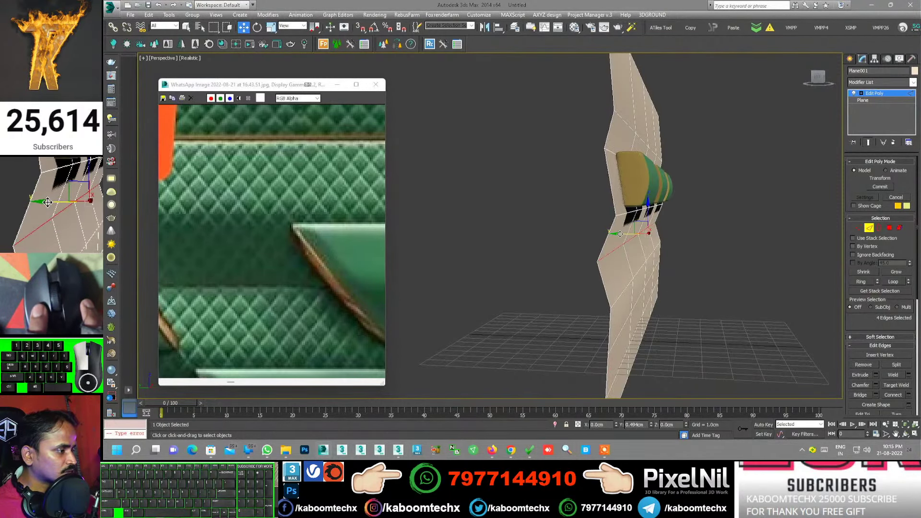
{"action": "left_click", "coordinate": [619, 300]}
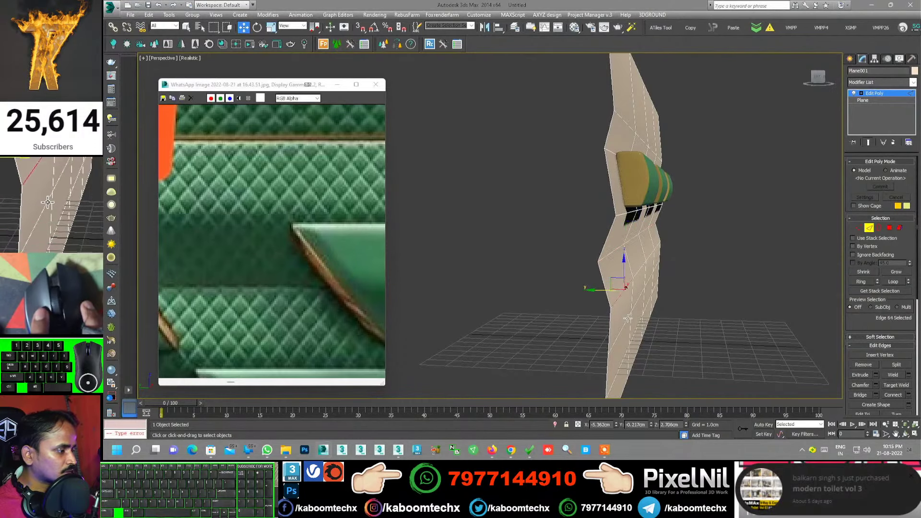
{"action": "left_click_drag", "start_coordinate": [623, 289], "coordinate": [615, 287]}
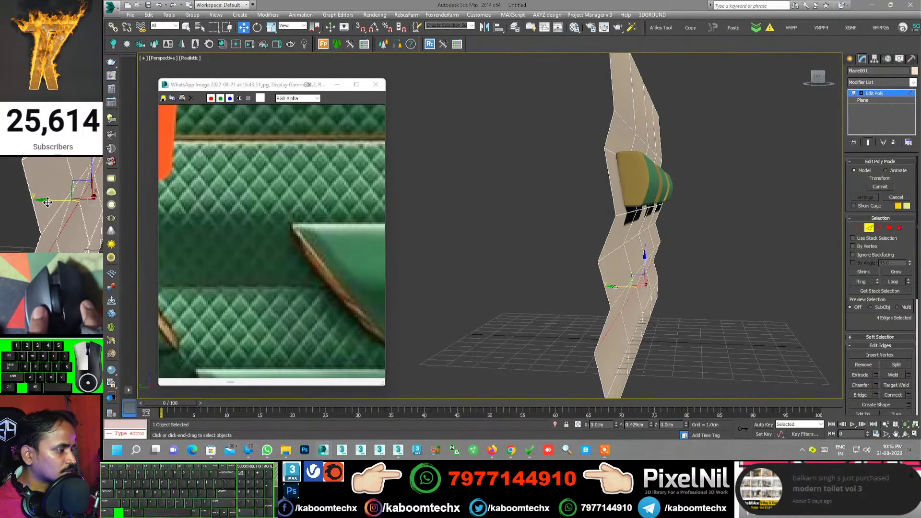
{"action": "middle_click_drag", "start_coordinate": [616, 289], "coordinate": [696, 288], "text": "alt"}
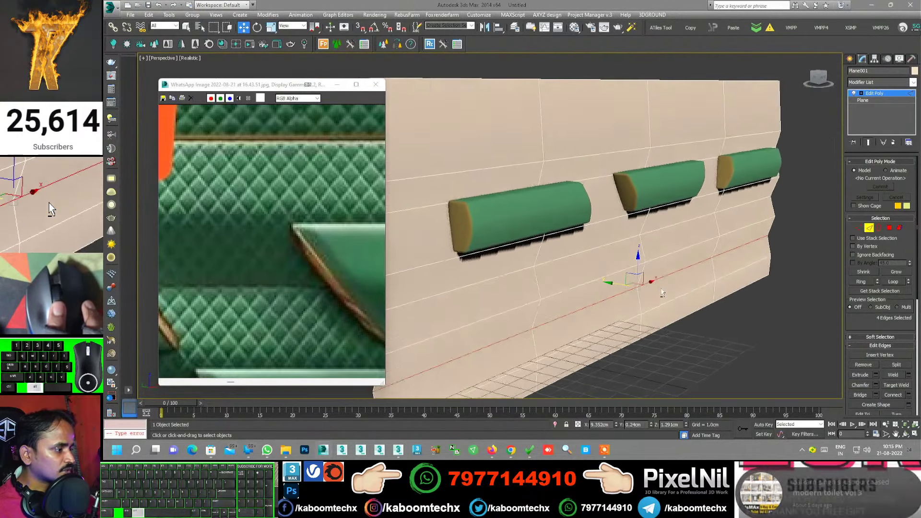
{"action": "left_click", "coordinate": [873, 112]}
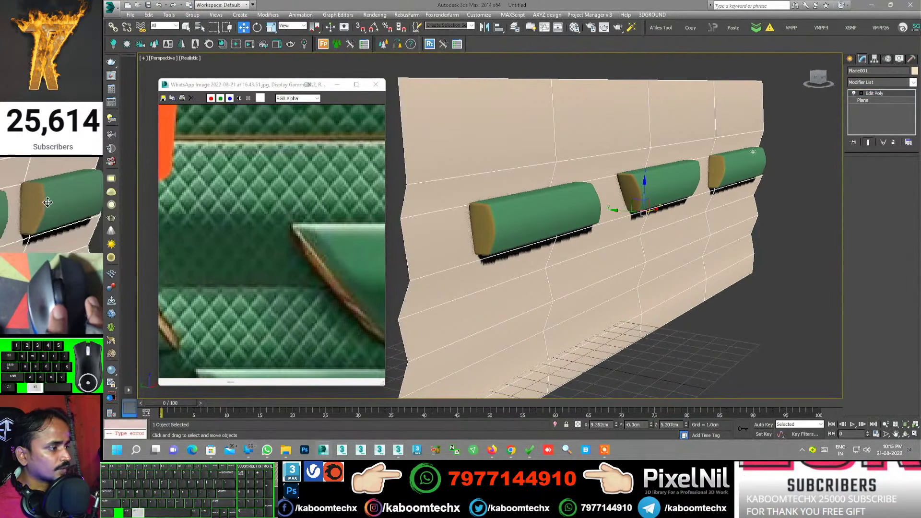
{"action": "mouse_move", "coordinate": [753, 151]}
{"action": "middle_mouse_down", "text": "alt"}
{"action": "mouse_move", "coordinate": [587, 182]}
{"action": "mouse_move", "coordinate": [543, 229]}
{"action": "mouse_move", "coordinate": [570, 230]}
{"action": "middle_mouse_up", "text": "alt"}
{"action": "scroll", "coordinate": [570, 230], "scroll_direction": "up", "scroll_amount": 2}
{"action": "scroll", "coordinate": [597, 227], "scroll_direction": "up", "scroll_amount": 2}
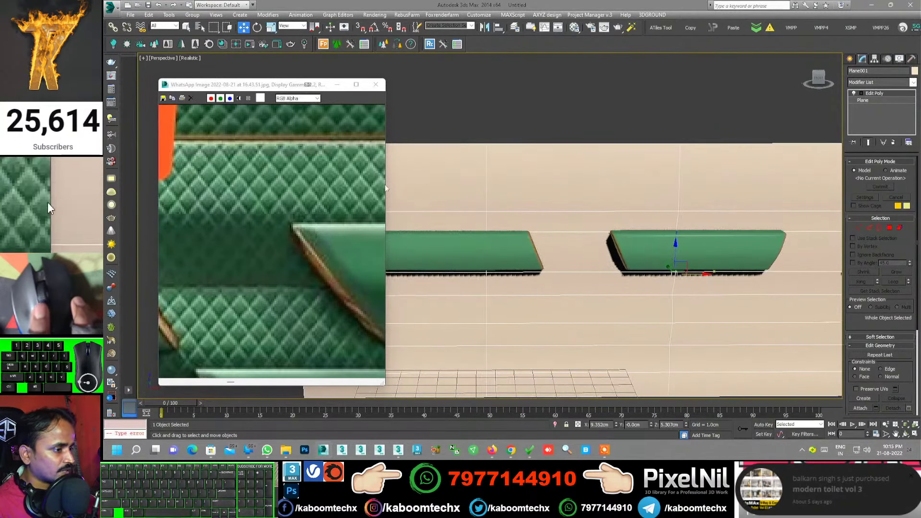
{"action": "scroll", "coordinate": [249, 216], "scroll_direction": "down", "scroll_amount": 2}
{"action": "scroll", "coordinate": [240, 213], "scroll_direction": "up", "scroll_amount": 1}
{"action": "scroll", "coordinate": [235, 212], "scroll_direction": "up", "scroll_amount": 2}
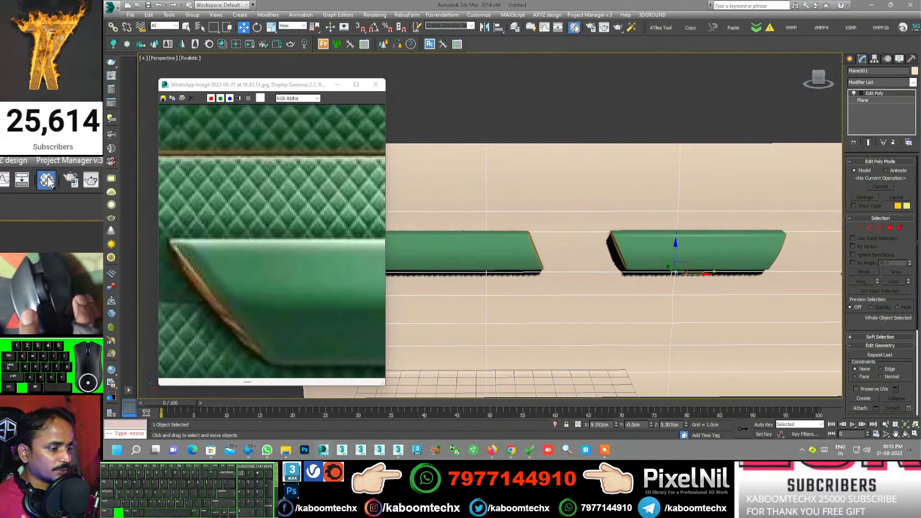
- Assign a Tiles map as the diffuse texture of an unused material slot
{"action": "left_click", "coordinate": [576, 28]}
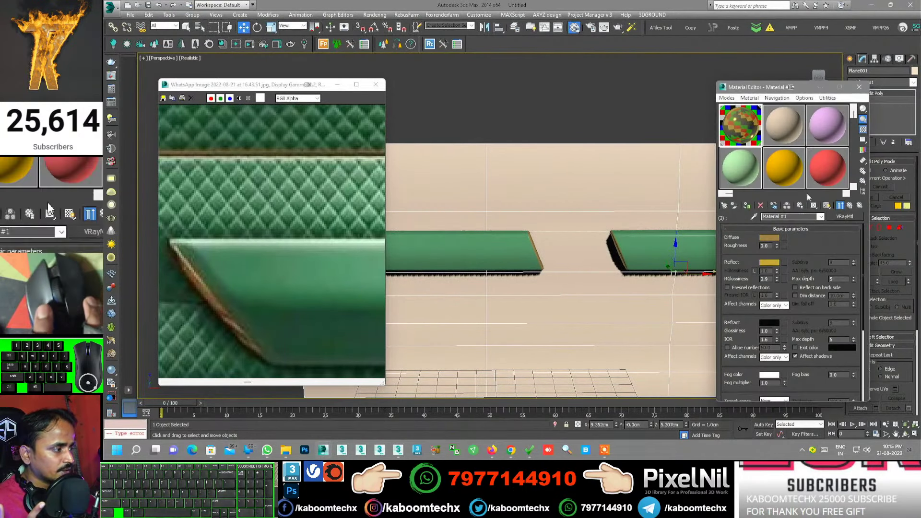
{"action": "left_click", "coordinate": [788, 130]}
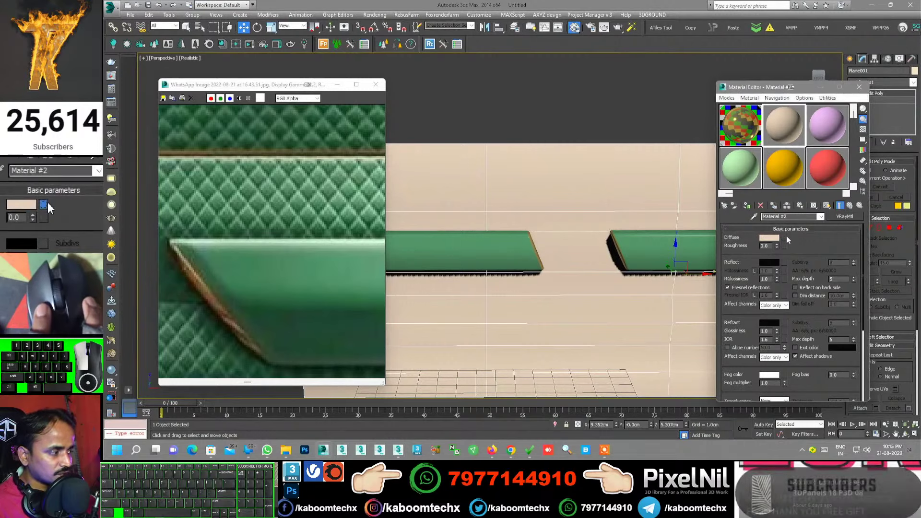
{"action": "left_click", "coordinate": [785, 237]}
{"action": "scroll", "coordinate": [335, 229], "scroll_direction": "down", "scroll_amount": 2}
{"action": "scroll", "coordinate": [335, 229], "scroll_direction": "down", "scroll_amount": 2}
{"action": "scroll", "coordinate": [335, 229], "scroll_direction": "down", "scroll_amount": 3}
{"action": "scroll", "coordinate": [333, 229], "scroll_direction": "down", "scroll_amount": 2}
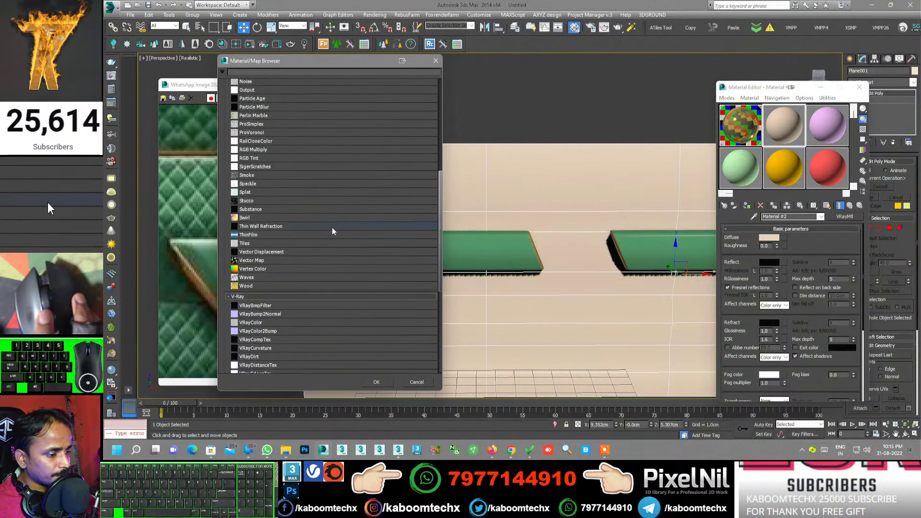
{"action": "double_click", "coordinate": [252, 244]}
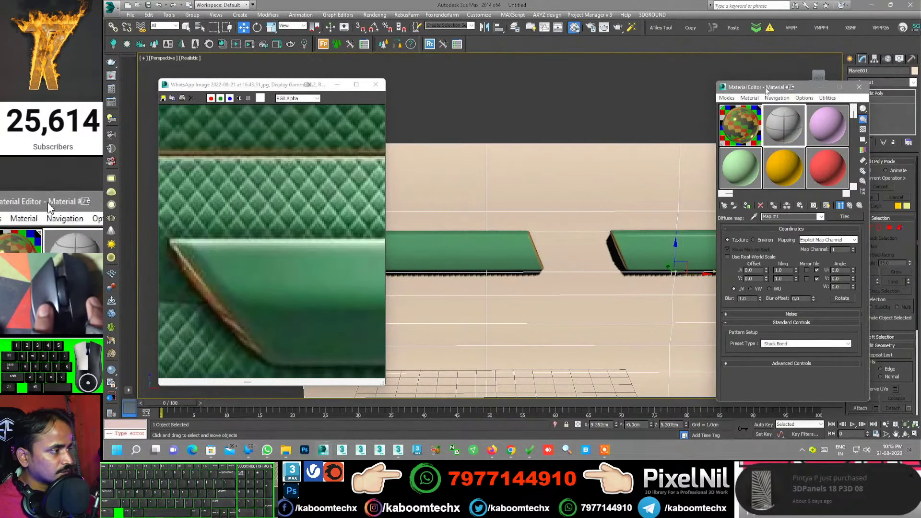
- Preview the tile sample as a cube and show the tiles on the wall in the viewport
{"action": "left_click_drag", "start_coordinate": [766, 89], "coordinate": [551, 67]}
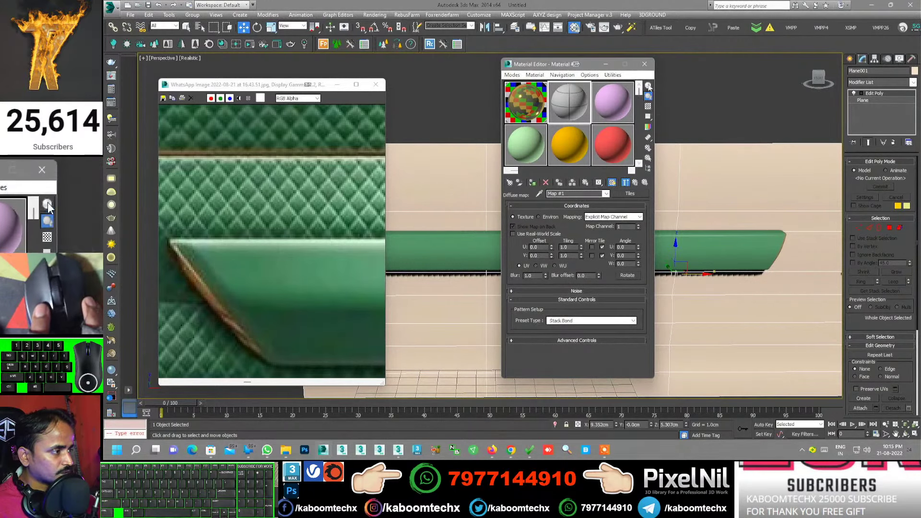
{"action": "left_click_drag", "start_coordinate": [648, 86], "coordinate": [647, 107]}
{"action": "double_click", "coordinate": [568, 103]}
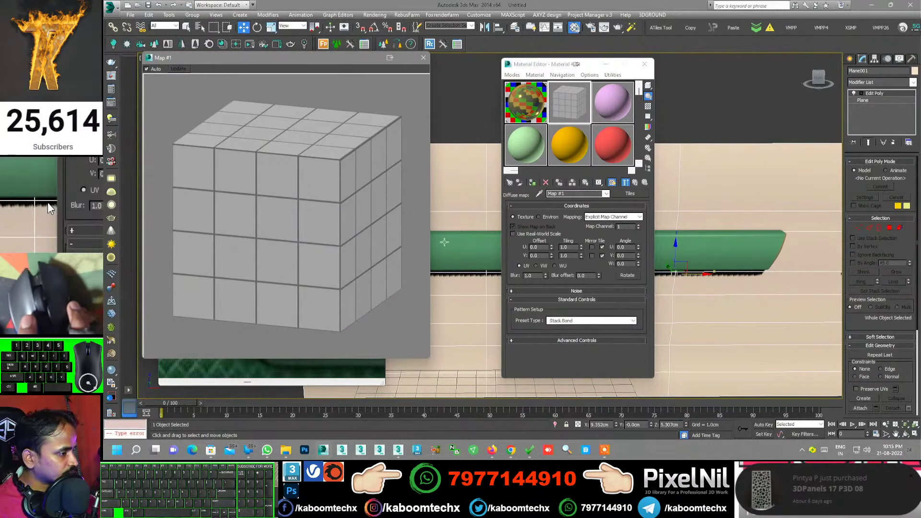
{"action": "left_click", "coordinate": [423, 59]}
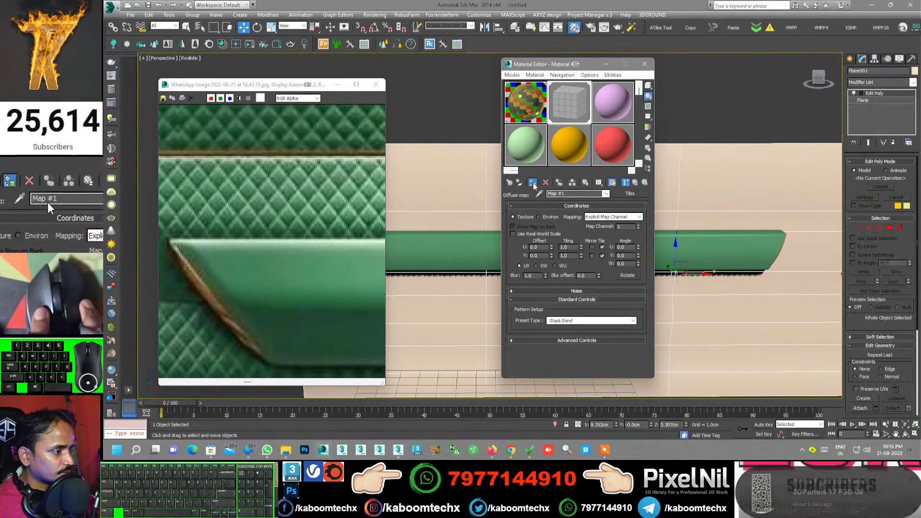
{"action": "left_click", "coordinate": [612, 183]}
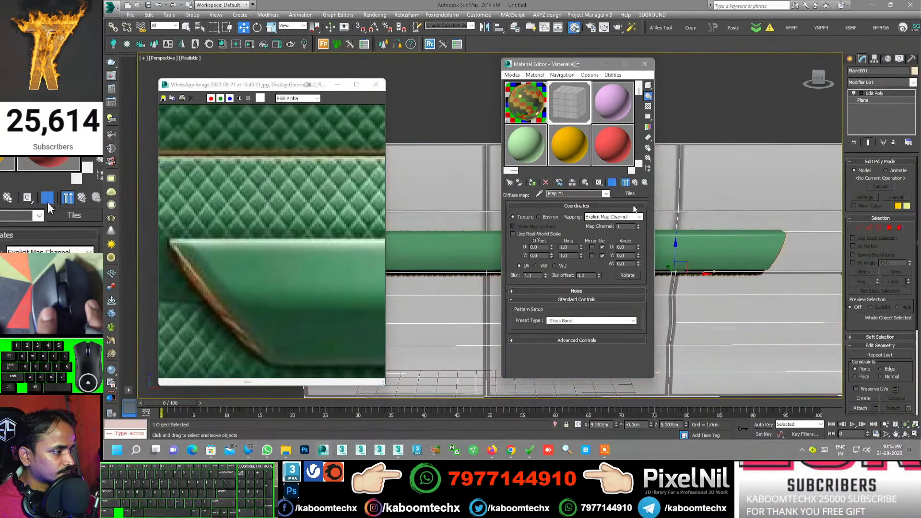
{"action": "scroll", "coordinate": [458, 208], "scroll_direction": "down", "scroll_amount": 5}
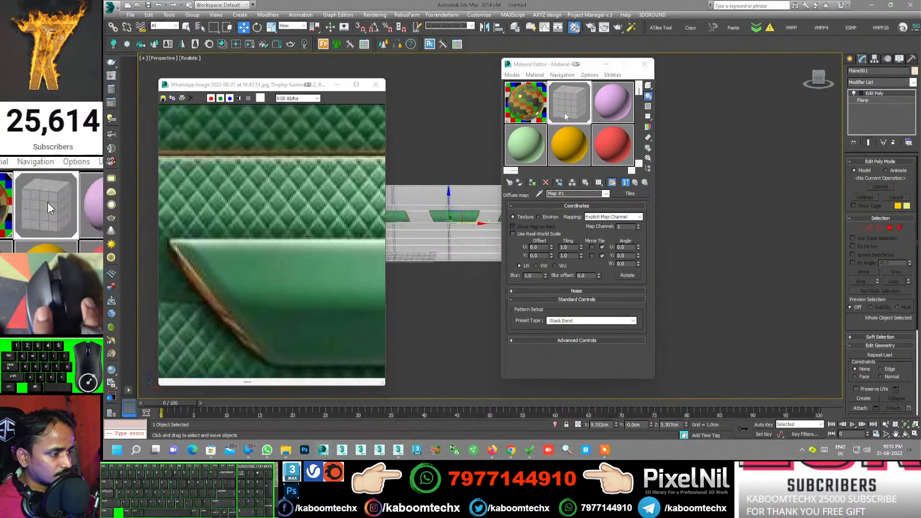
{"action": "left_click_drag", "start_coordinate": [542, 65], "coordinate": [678, 75]}
{"action": "scroll", "coordinate": [539, 171], "scroll_direction": "up", "scroll_amount": 3}
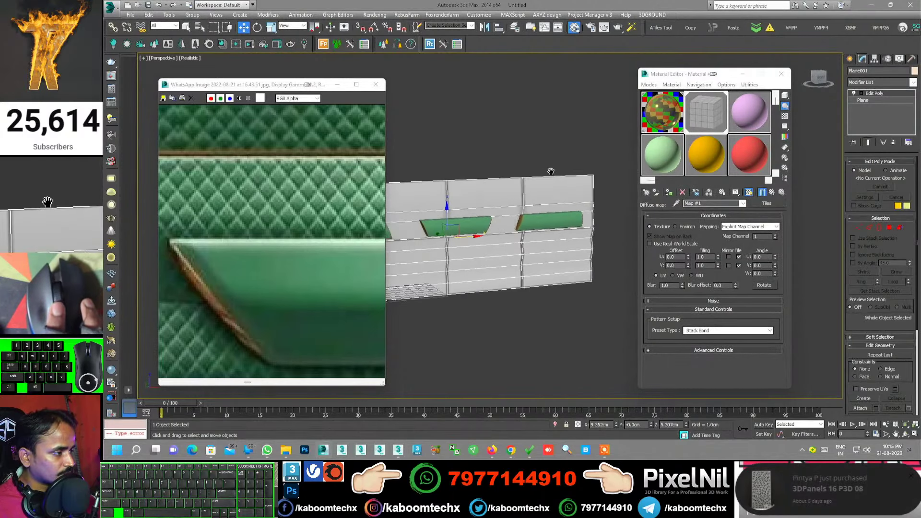
- Add a Box UVW Map to the wall sized 5.0 × 2.5 × 5.0cm
{"action": "left_click", "coordinate": [870, 82]}
{"action": "key", "text": "u"}
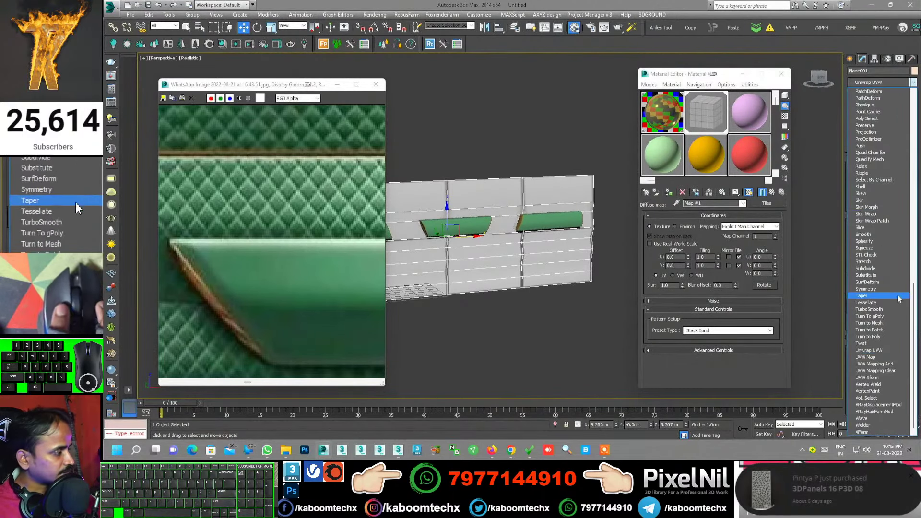
{"action": "left_click", "coordinate": [867, 357]}
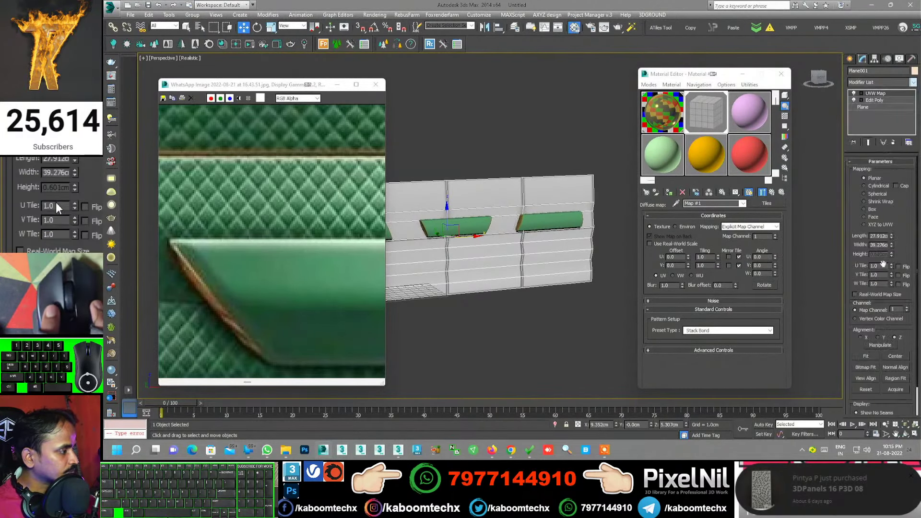
{"action": "double_click", "coordinate": [878, 236]}
{"action": "type", "text": "5"}
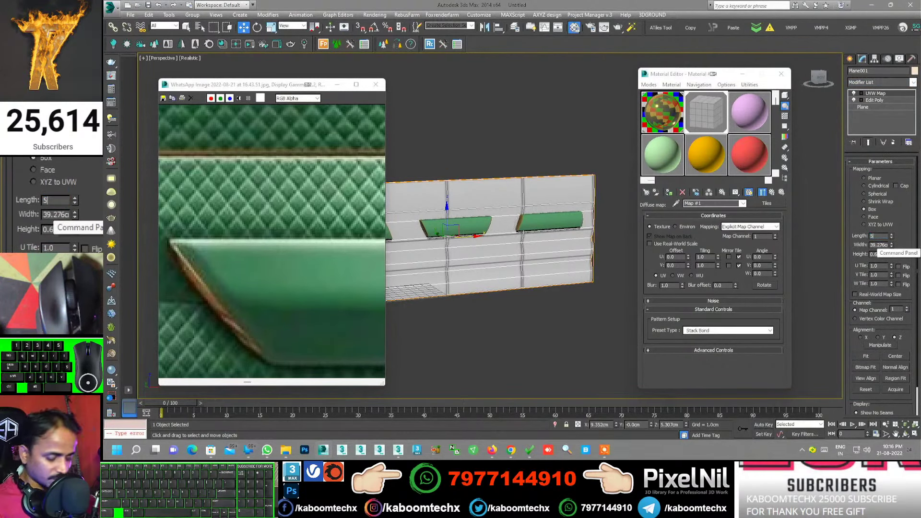
{"action": "key", "text": "Tab"}
{"action": "type", "text": "5"}
{"action": "key", "text": "Tab"}
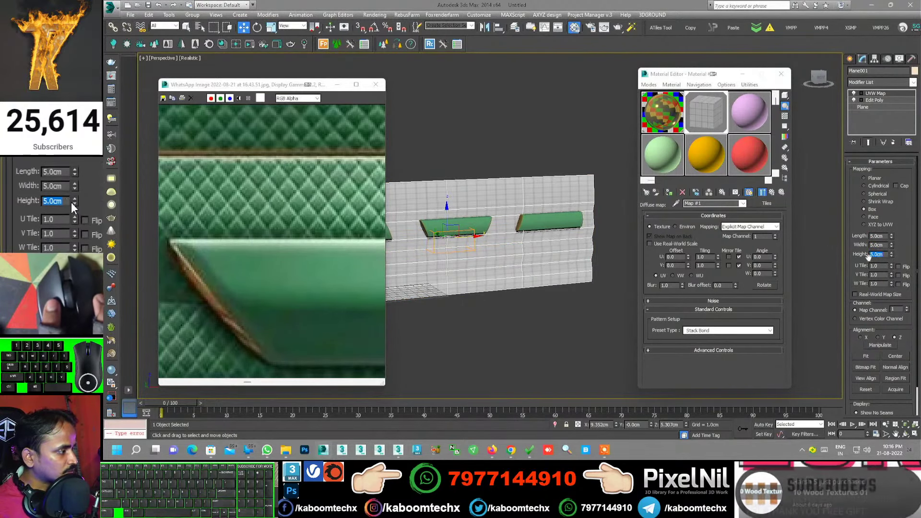
{"action": "mouse_move", "coordinate": [893, 246]}
{"action": "left_mouse_down"}
{"action": "mouse_move", "coordinate": [894, 229]}
{"action": "mouse_move", "coordinate": [894, 253]}
{"action": "left_mouse_up"}
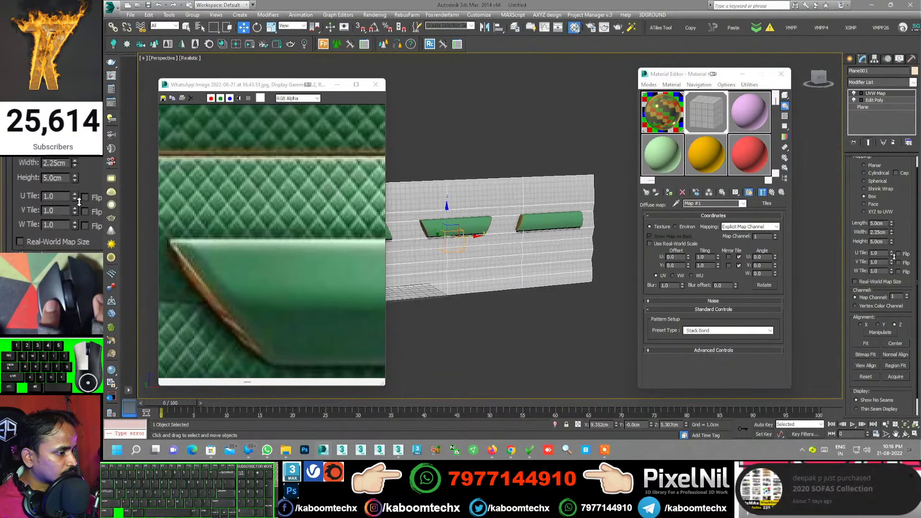
{"action": "scroll", "coordinate": [446, 192], "scroll_direction": "up", "scroll_amount": 2}
{"action": "mouse_move", "coordinate": [447, 192]}
{"action": "middle_mouse_down"}
{"action": "mouse_move", "coordinate": [540, 213]}
{"action": "mouse_move", "coordinate": [511, 200]}
{"action": "middle_mouse_up"}
{"action": "scroll", "coordinate": [511, 201], "scroll_direction": "up", "scroll_amount": 2}
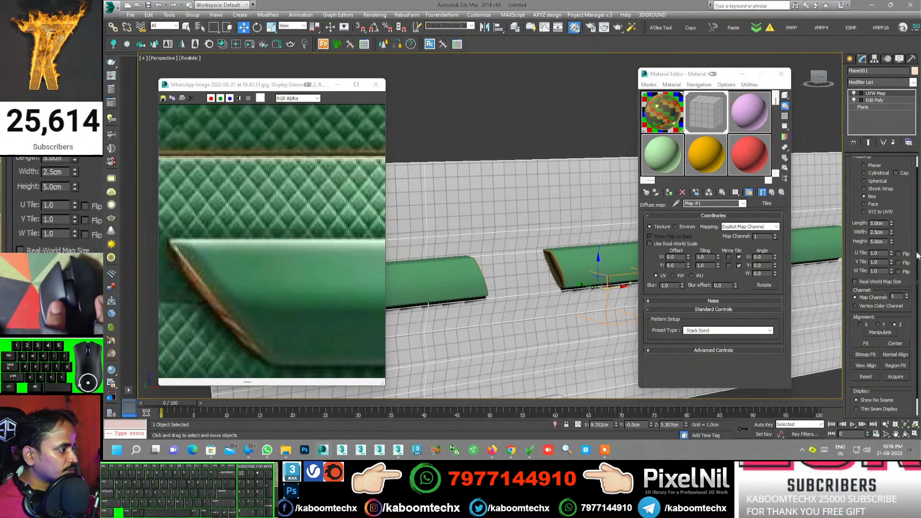
{"action": "double_click", "coordinate": [763, 273]}
- Rotate the Tiles map 45° on W for a diagonal diamond pattern
{"action": "type", "text": "45"}
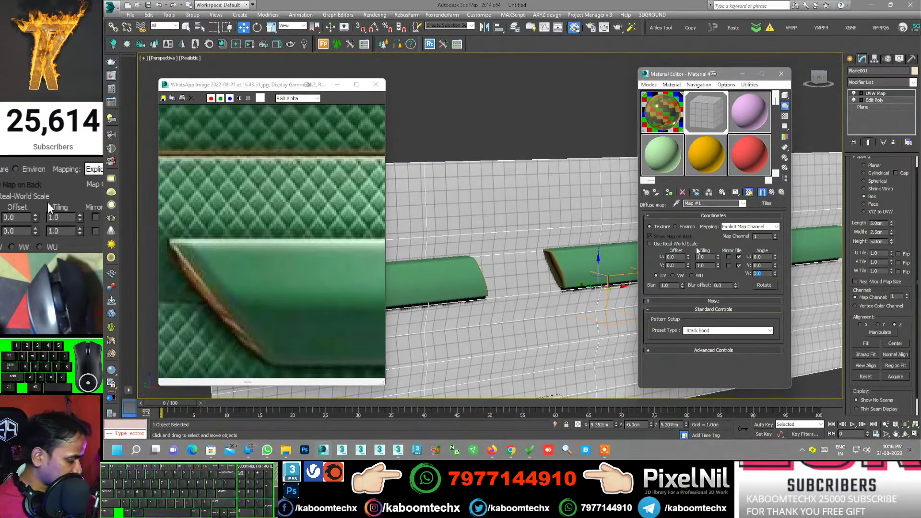
{"action": "key", "text": "Return"}
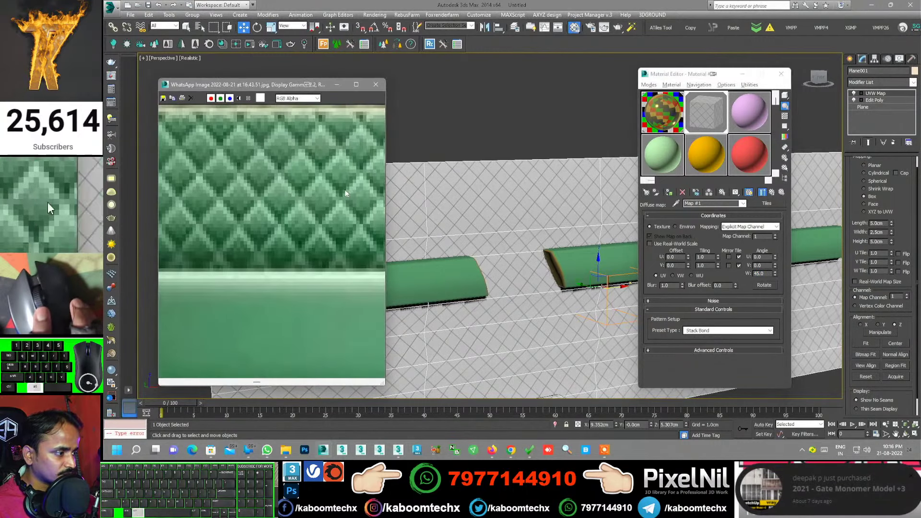
{"action": "middle_click_drag", "start_coordinate": [541, 259], "coordinate": [576, 232], "text": "alt"}
- Uniformly scale down the UVW Map gizmo so the tiles get smaller
{"action": "key", "text": "r"}
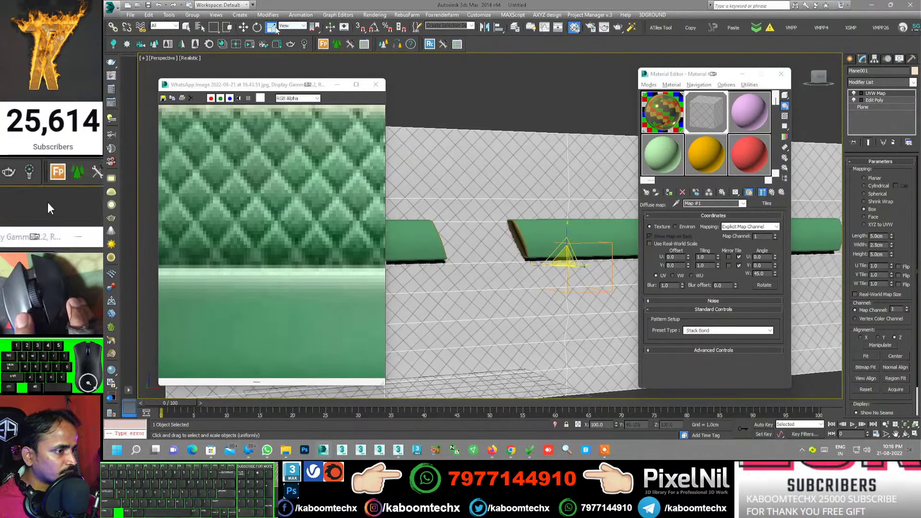
{"action": "key", "text": "r"}
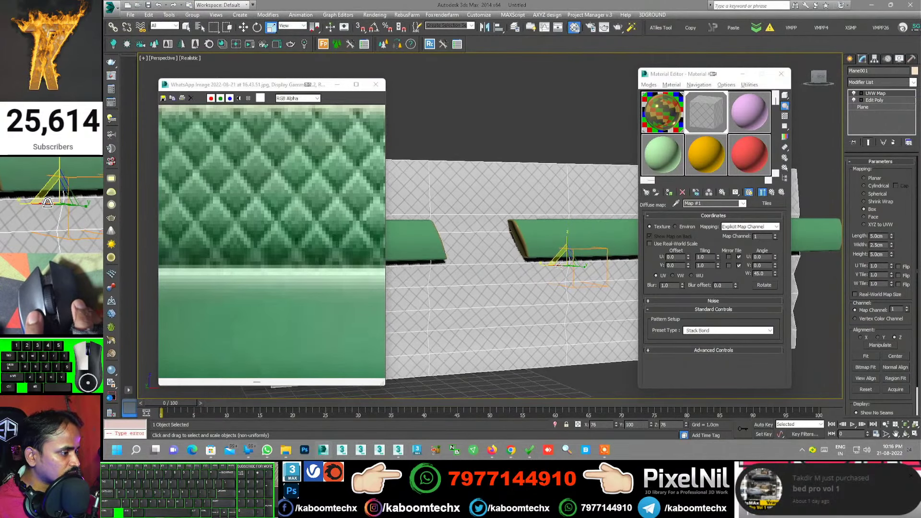
{"action": "left_click", "coordinate": [871, 100]}
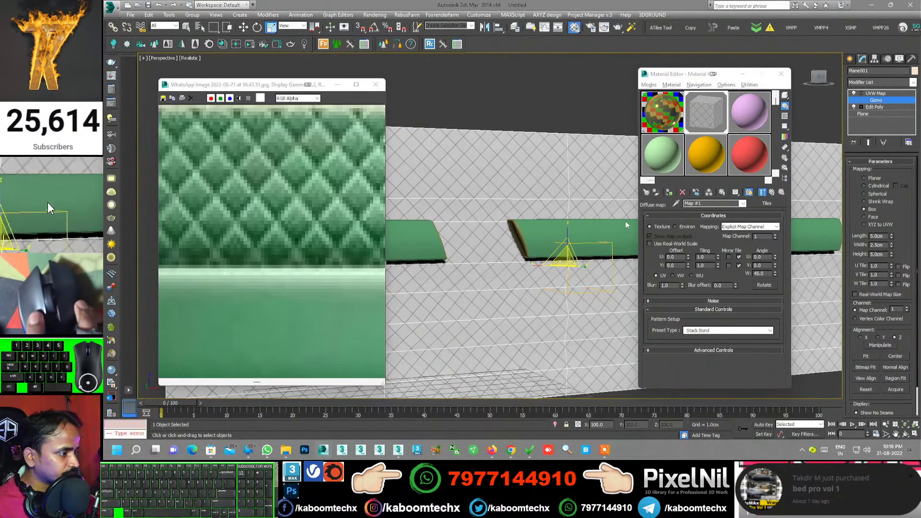
{"action": "left_click_drag", "start_coordinate": [559, 249], "coordinate": [581, 302]}
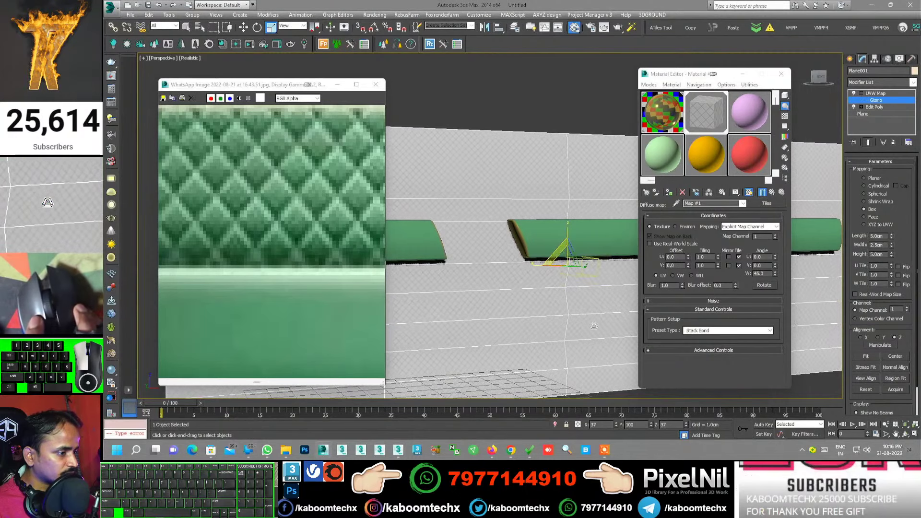
{"action": "scroll", "coordinate": [502, 217], "scroll_direction": "up", "scroll_amount": 2}
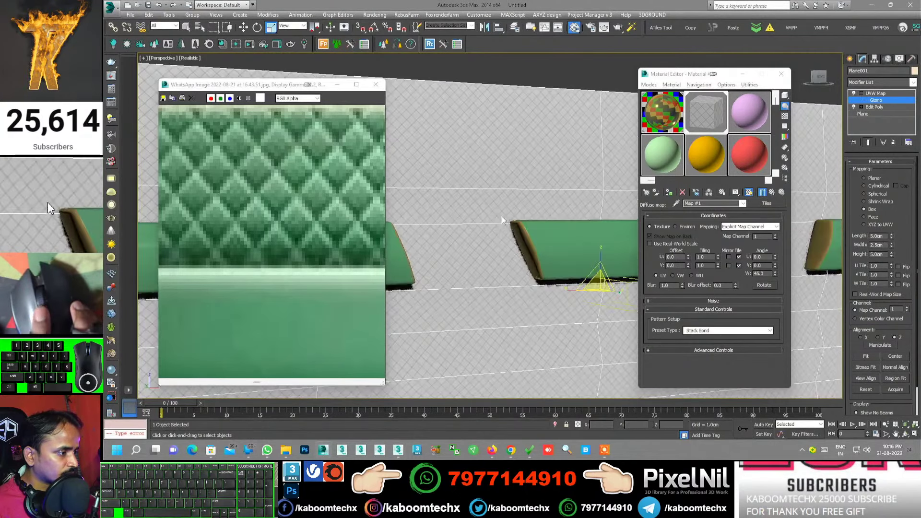
{"action": "scroll", "coordinate": [521, 223], "scroll_direction": "up", "scroll_amount": 2}
{"action": "scroll", "coordinate": [527, 224], "scroll_direction": "up", "scroll_amount": 2}
{"action": "scroll", "coordinate": [534, 226], "scroll_direction": "up", "scroll_amount": 2}
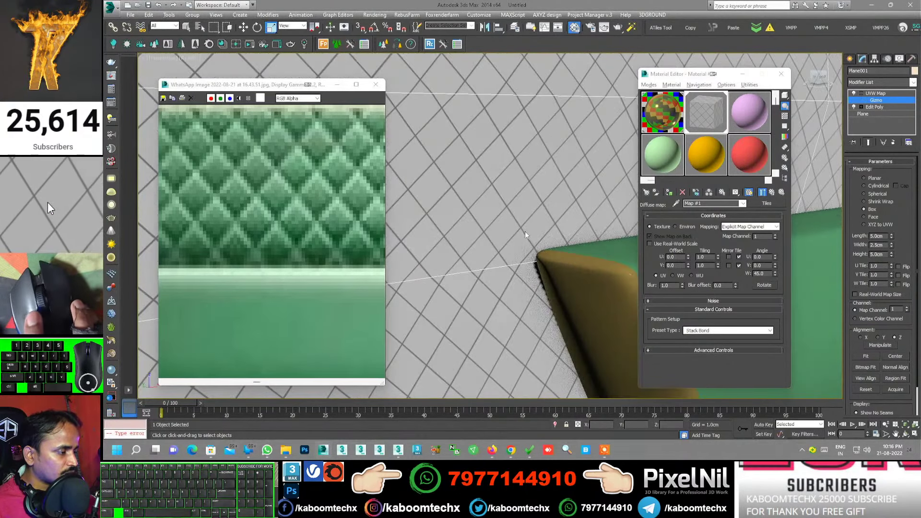
{"action": "scroll", "coordinate": [283, 182], "scroll_direction": "down", "scroll_amount": 3}
{"action": "scroll", "coordinate": [286, 190], "scroll_direction": "down", "scroll_amount": 2}
{"action": "scroll", "coordinate": [286, 190], "scroll_direction": "up", "scroll_amount": 2}
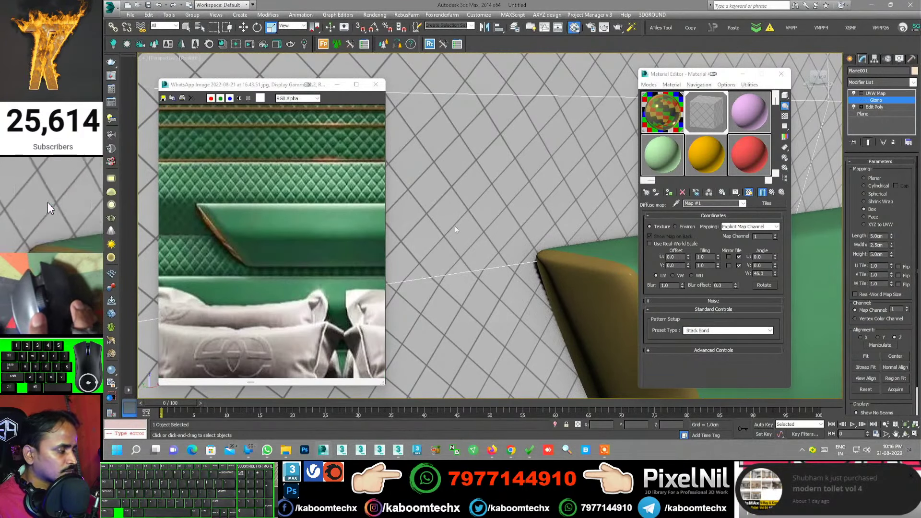
- Set the Tiles horizontal and vertical gaps to 1.4, then return to the parent material
{"action": "left_click", "coordinate": [713, 350]}
{"action": "double_click", "coordinate": [705, 112]}
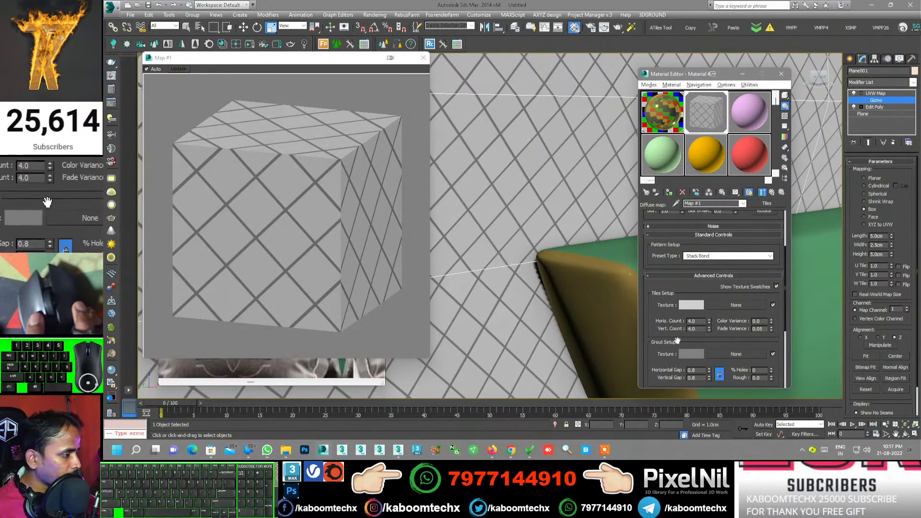
{"action": "scroll", "coordinate": [677, 340], "scroll_direction": "down", "scroll_amount": 2}
{"action": "scroll", "coordinate": [706, 338], "scroll_direction": "down", "scroll_amount": 2}
{"action": "left_click", "coordinate": [709, 330]}
{"action": "left_click", "coordinate": [709, 330]}
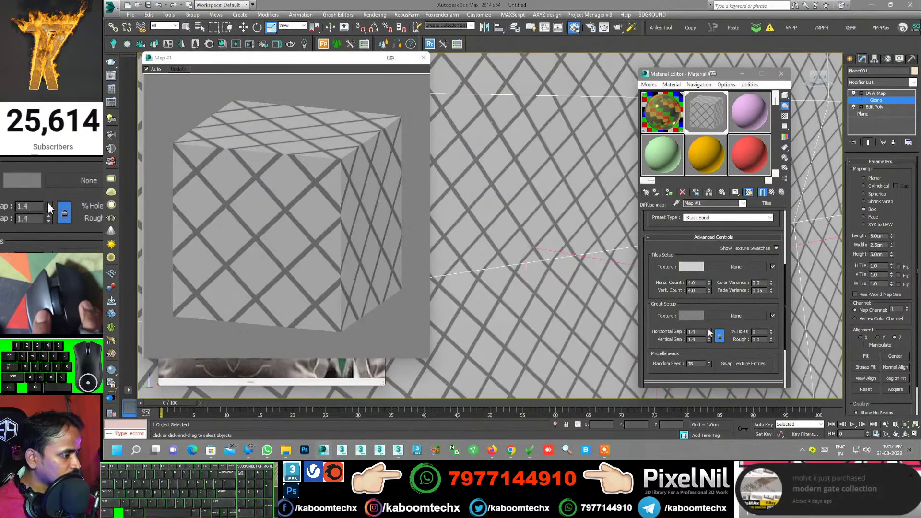
{"action": "left_click", "coordinate": [424, 58]}
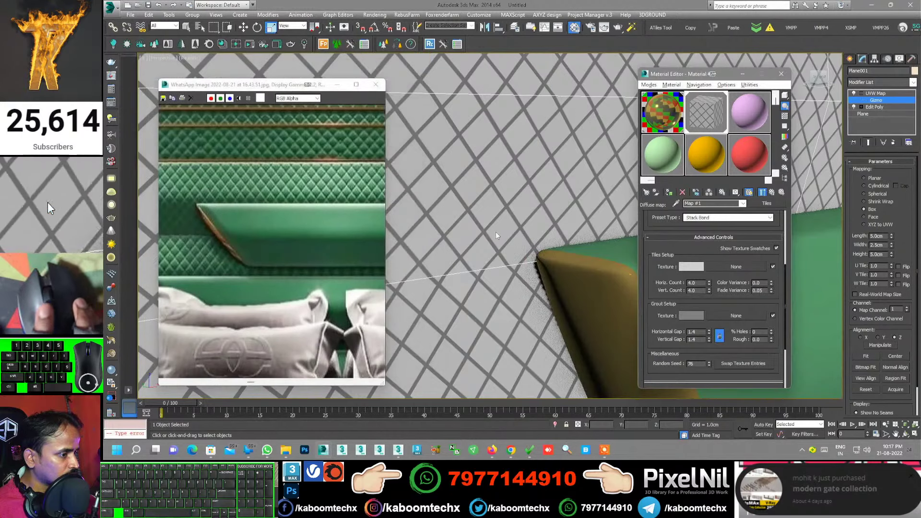
{"action": "left_click", "coordinate": [771, 192]}
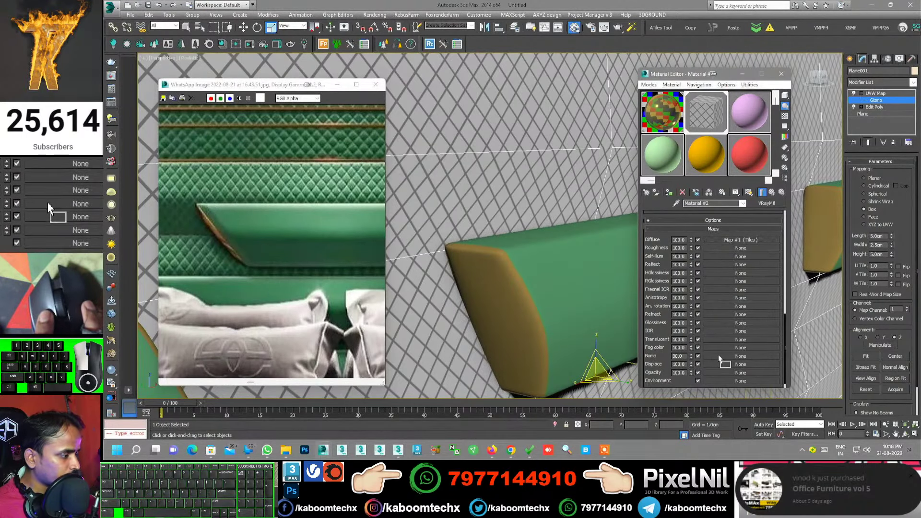
- Instance the diffuse Tiles map into the Bump slot and check the embossed grooves in the preview
{"action": "left_click_drag", "start_coordinate": [718, 355], "coordinate": [718, 355]}
{"action": "left_click", "coordinate": [695, 258]}
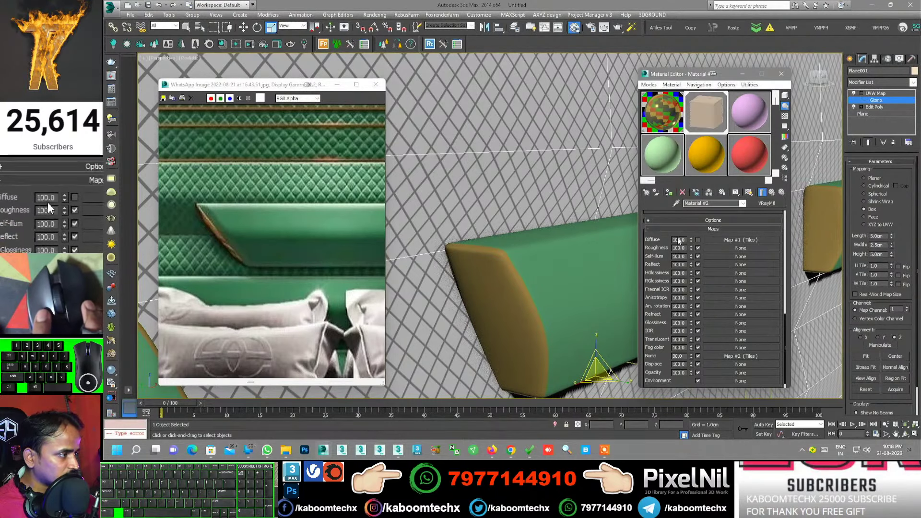
{"action": "double_click", "coordinate": [706, 115]}
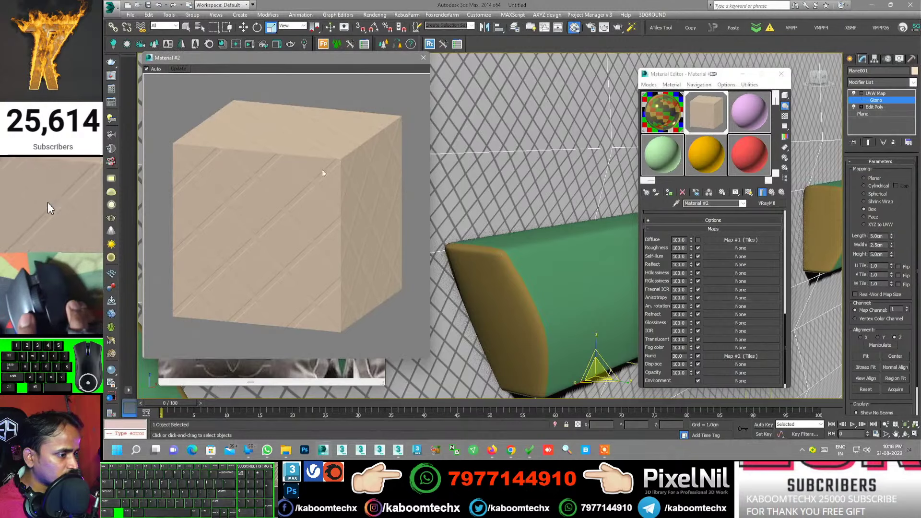
{"action": "left_click", "coordinate": [423, 57]}
{"action": "type", "text": "100"}
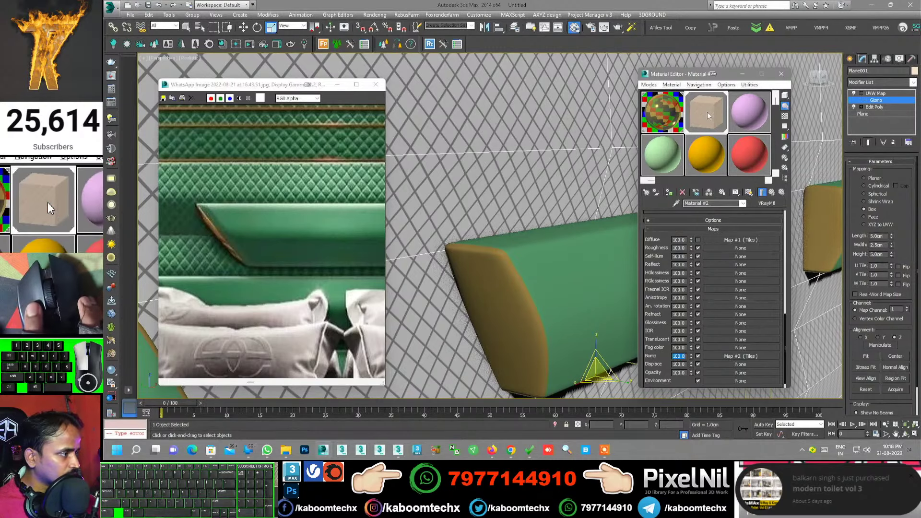
{"action": "double_click", "coordinate": [706, 111]}
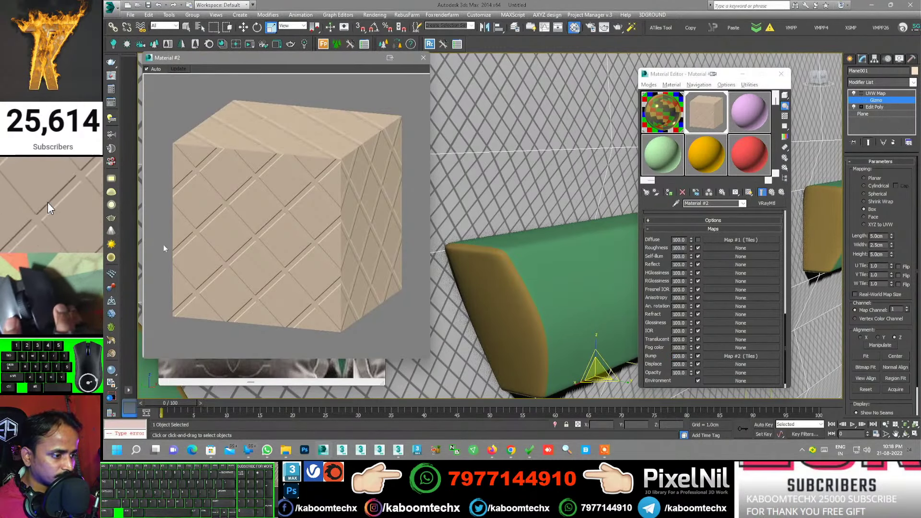
{"action": "left_click", "coordinate": [423, 57]}
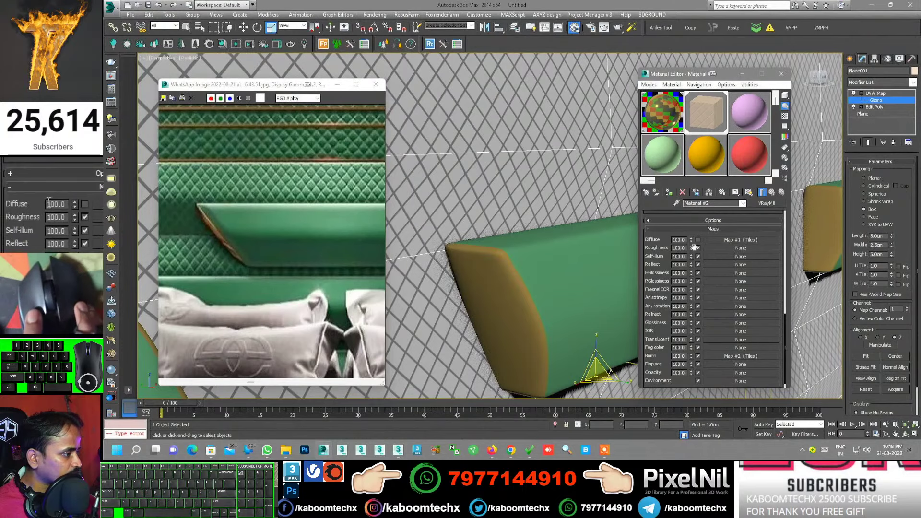
{"action": "left_click_drag", "start_coordinate": [662, 240], "coordinate": [714, 384]}
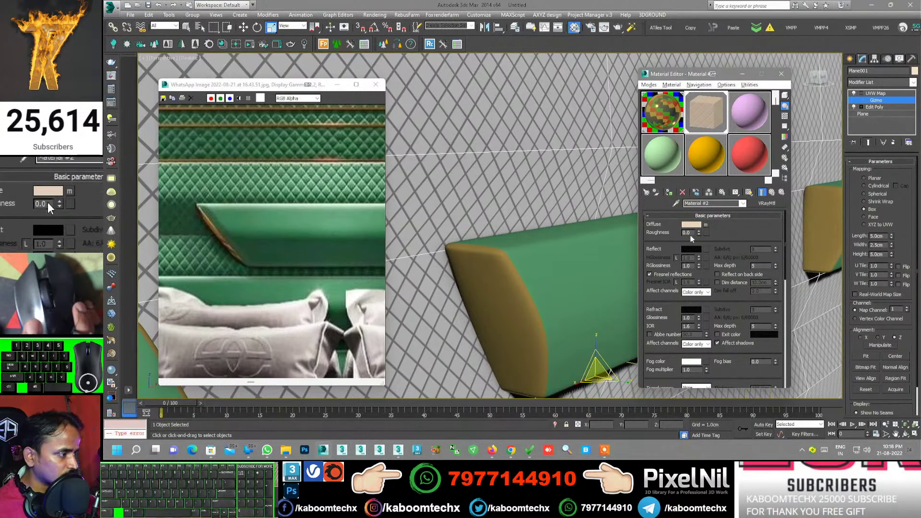
- Set the diffuse colour to the green sampled from the reference headboard photo
{"action": "left_click", "coordinate": [691, 224]}
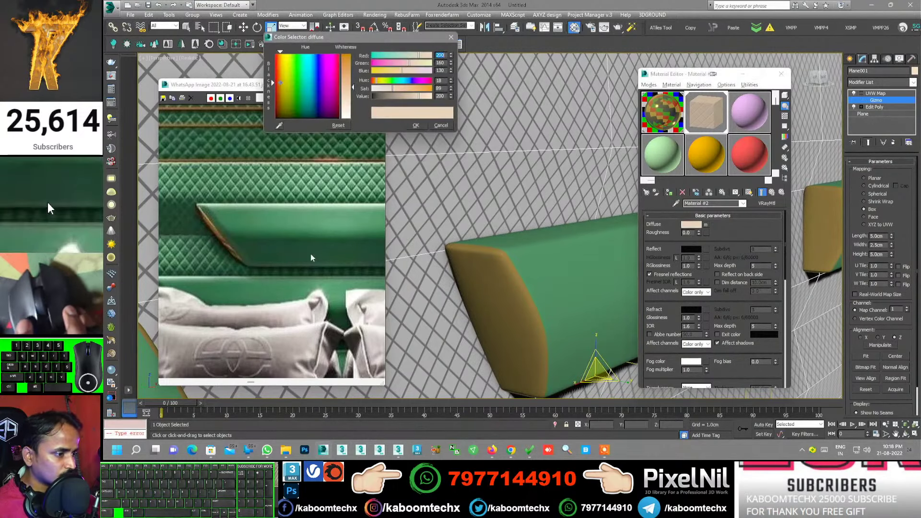
{"action": "left_click", "coordinate": [264, 173]}
{"action": "left_click", "coordinate": [416, 125]}
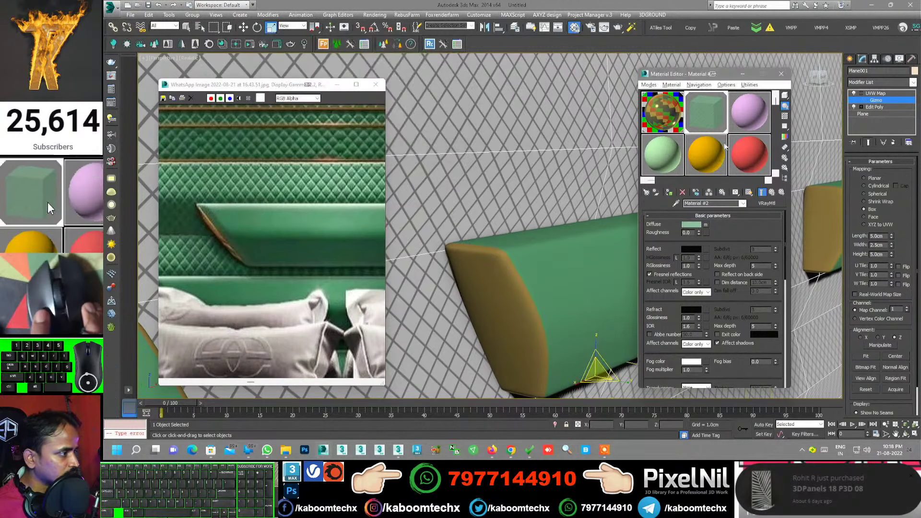
{"action": "double_click", "coordinate": [712, 115]}
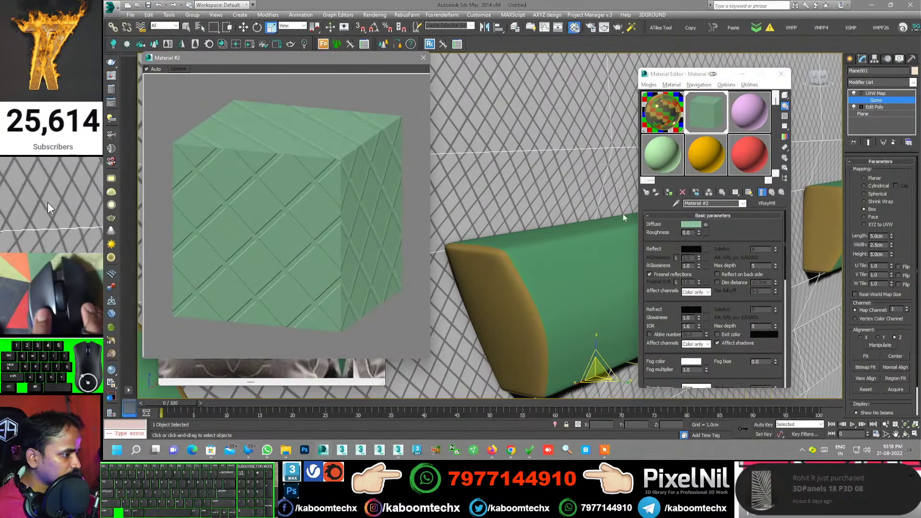
{"action": "left_click", "coordinate": [423, 57]}
- Make the reflection light grey (122) and lower the reflection glossiness for softer highlights
{"action": "left_click", "coordinate": [691, 248]}
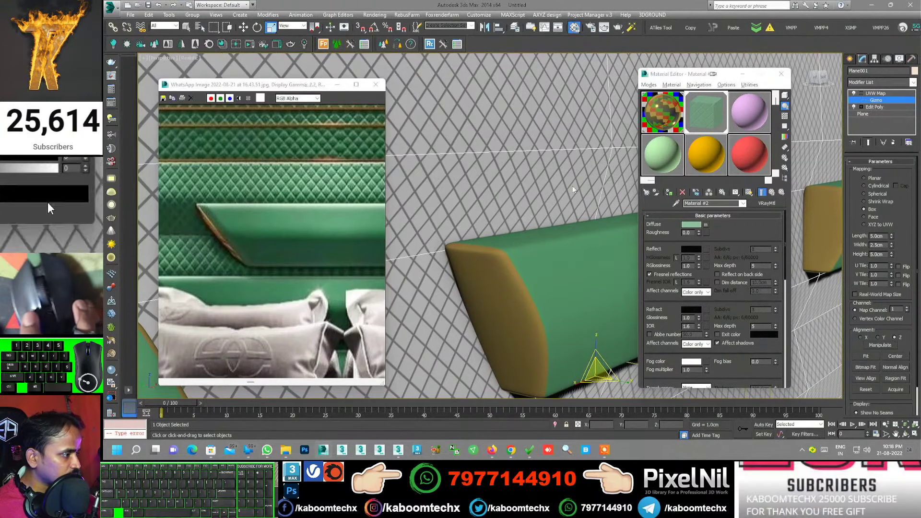
{"action": "left_click_drag", "start_coordinate": [356, 85], "coordinate": [355, 79]}
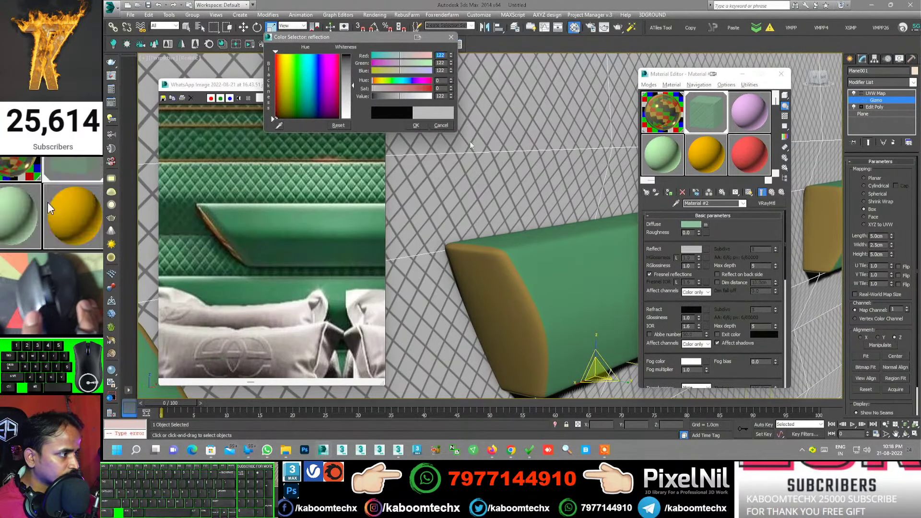
{"action": "left_click", "coordinate": [416, 125]}
{"action": "double_click", "coordinate": [704, 113]}
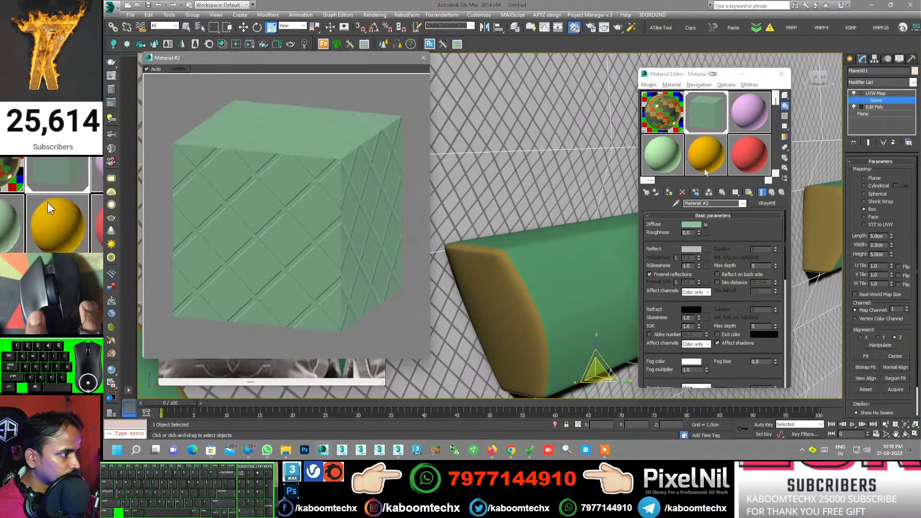
{"action": "left_click_drag", "start_coordinate": [699, 266], "coordinate": [702, 274]}
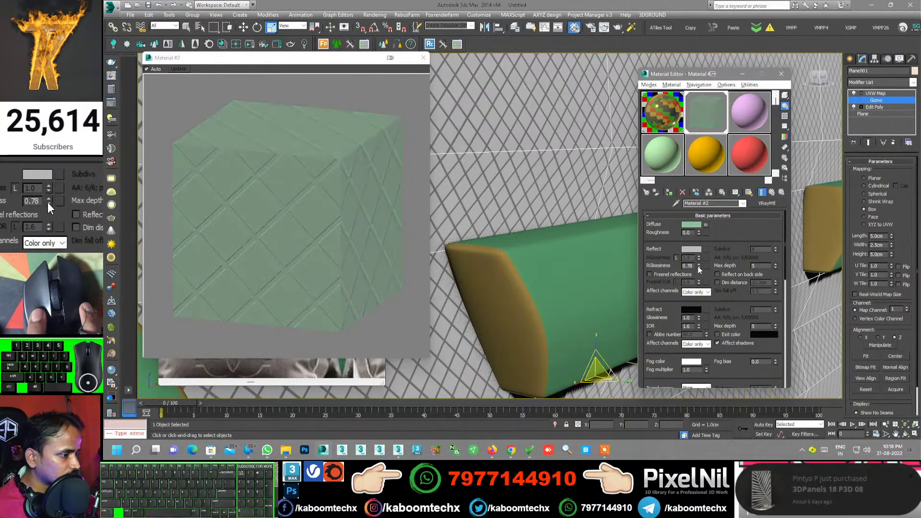
{"action": "left_click_drag", "start_coordinate": [700, 258], "coordinate": [699, 269]}
- Preview the glossy green material on a sphere sample with a checker background
{"action": "left_click", "coordinate": [785, 115]}
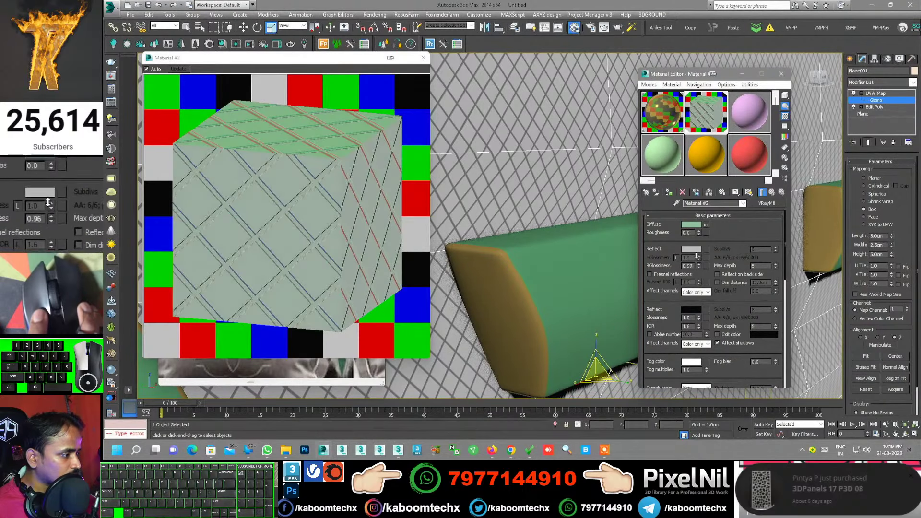
{"action": "left_click", "coordinate": [785, 95]}
{"action": "left_click", "coordinate": [691, 249]}
{"action": "left_click", "coordinate": [416, 125]}
{"action": "left_click", "coordinate": [269, 372]}
{"action": "scroll", "coordinate": [710, 288], "scroll_direction": "down", "scroll_amount": 5}
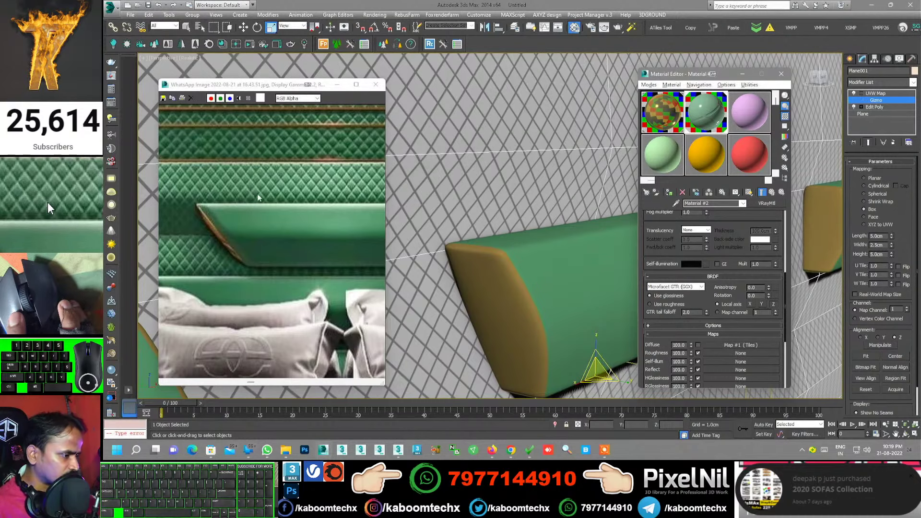
{"action": "double_click", "coordinate": [705, 112]}
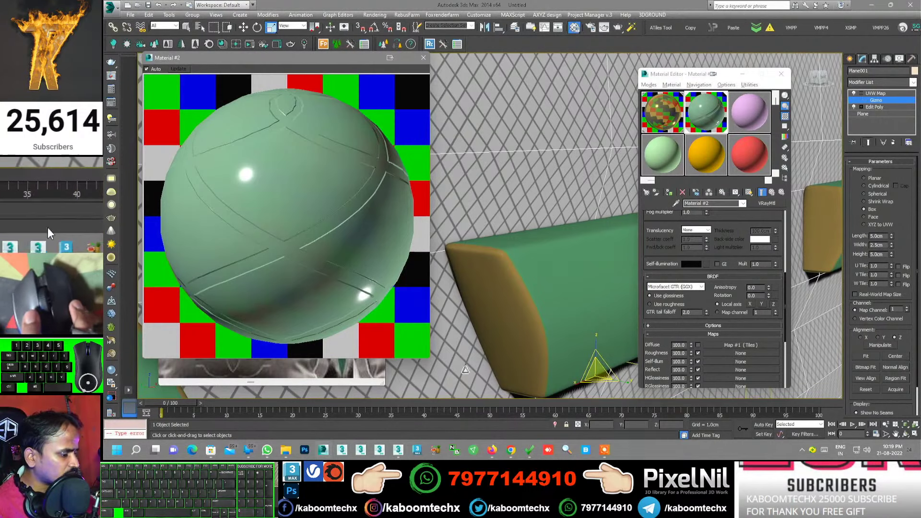
{"action": "left_click", "coordinate": [429, 58]}
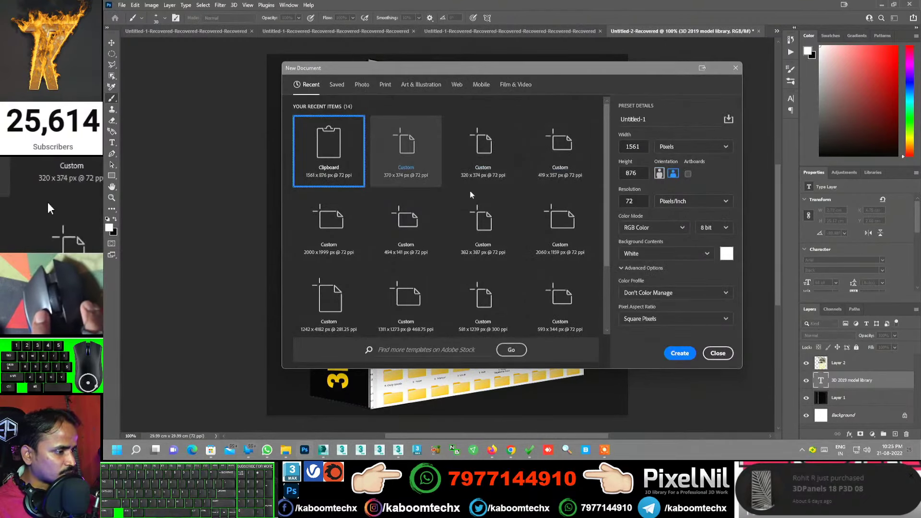
- Create a blank 320 × 374 px document from the Custom recent preset
{"action": "left_click", "coordinate": [478, 154]}
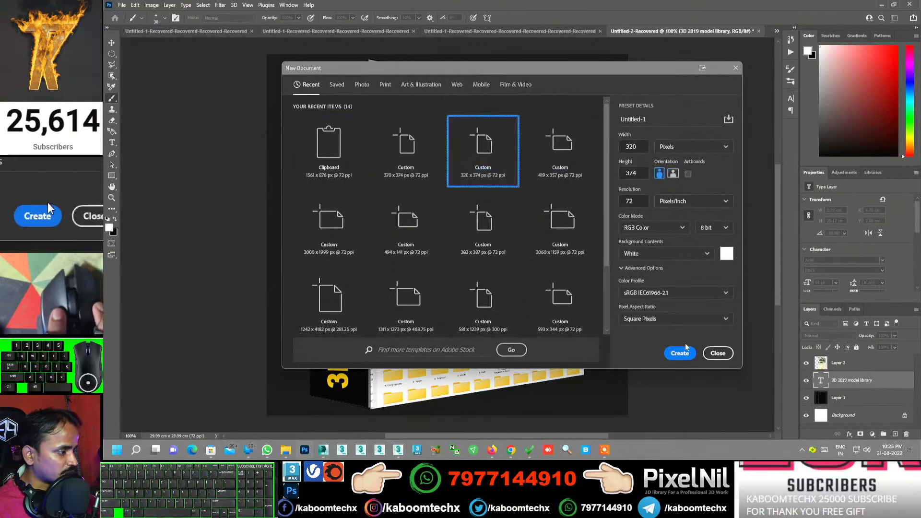
{"action": "left_click", "coordinate": [679, 351]}
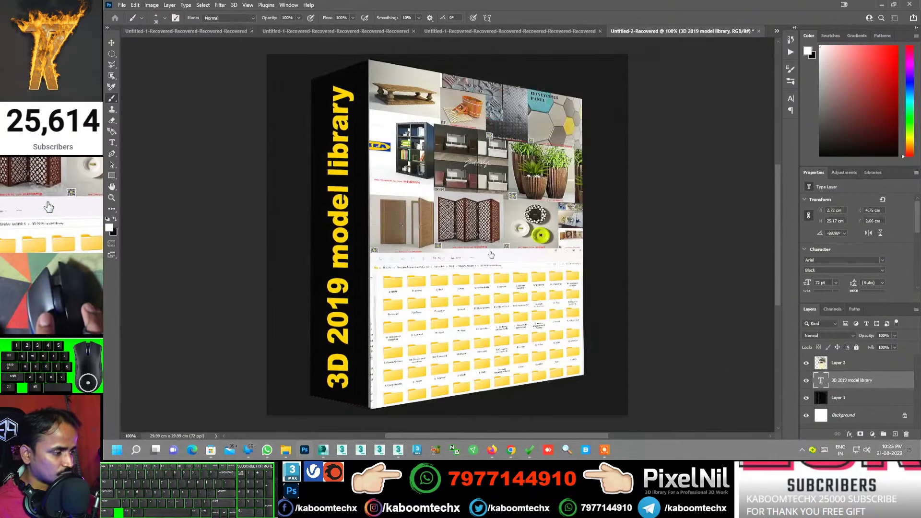
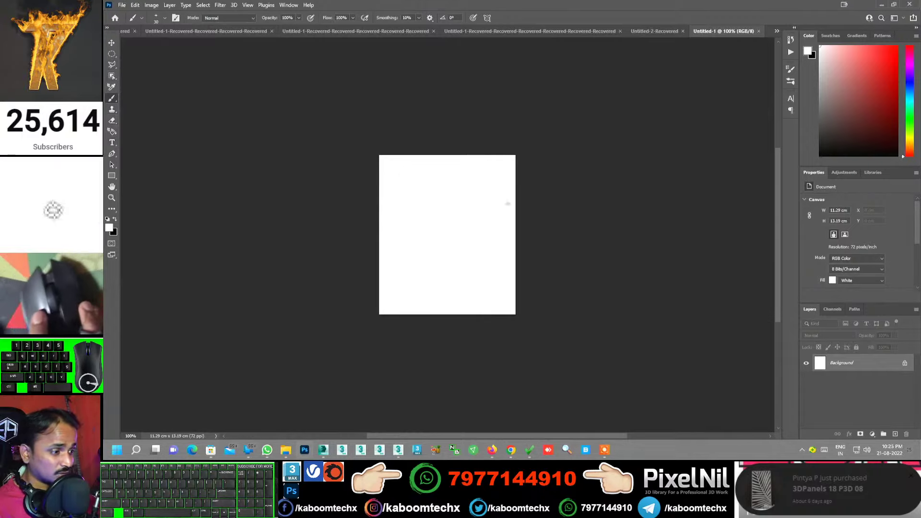
- Try the Pencil tool, then switch back to the Brush tool
{"action": "right_click", "coordinate": [113, 101]}
{"action": "left_click", "coordinate": [144, 103]}
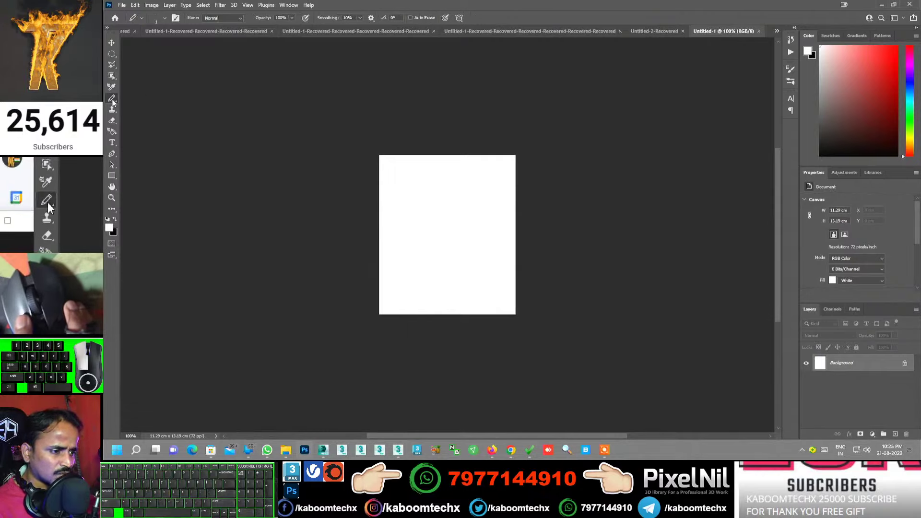
{"action": "right_click", "coordinate": [114, 98]}
{"action": "left_click", "coordinate": [139, 103]}
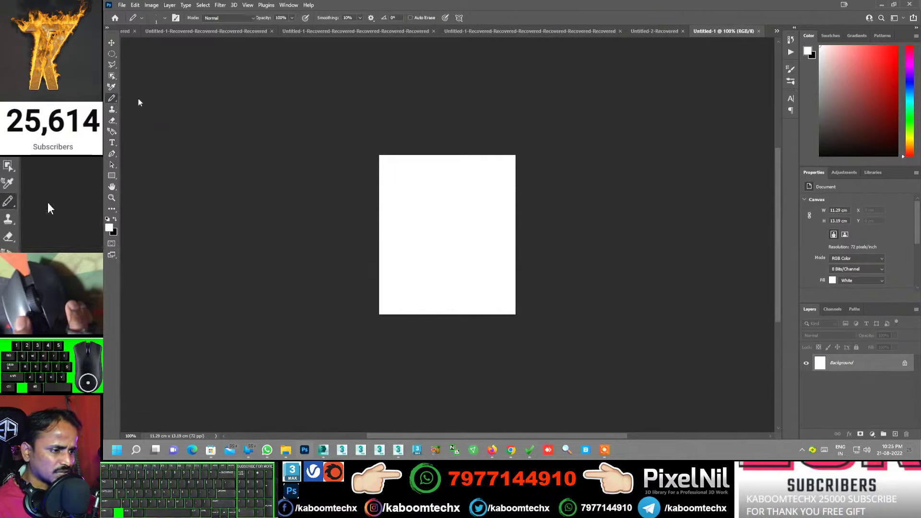
{"action": "left_click", "coordinate": [141, 17]}
{"action": "key", "text": "shift+b"}
- Choose the General Brushes > Soft Round preset and make black the painting colour
{"action": "left_click", "coordinate": [164, 18]}
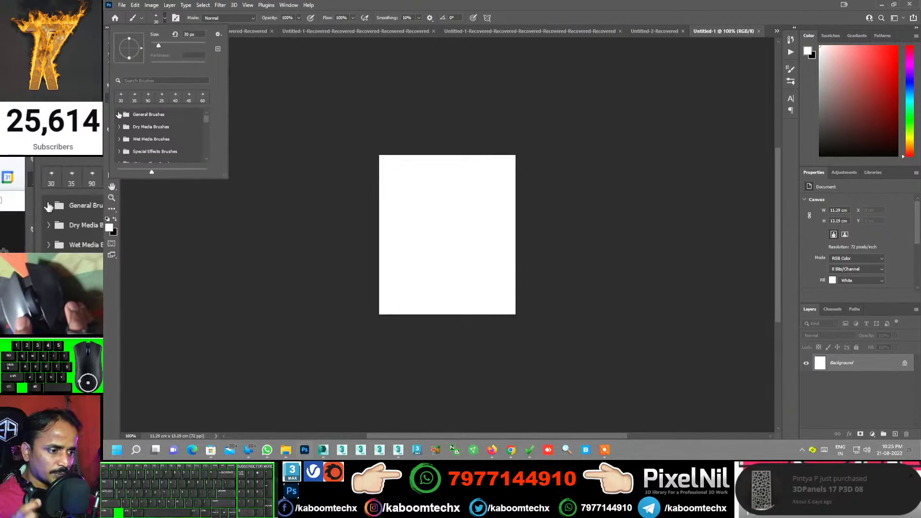
{"action": "left_click", "coordinate": [120, 115]}
{"action": "left_click", "coordinate": [144, 129]}
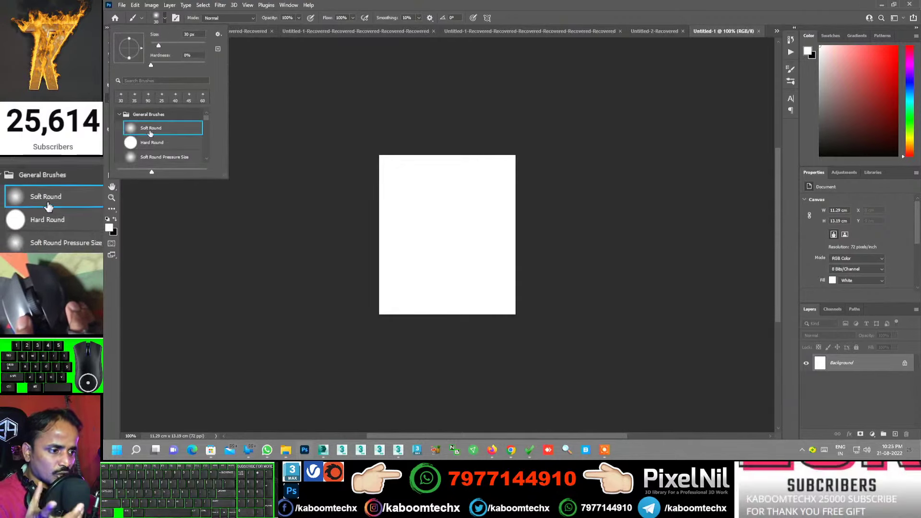
{"action": "left_click", "coordinate": [410, 136]}
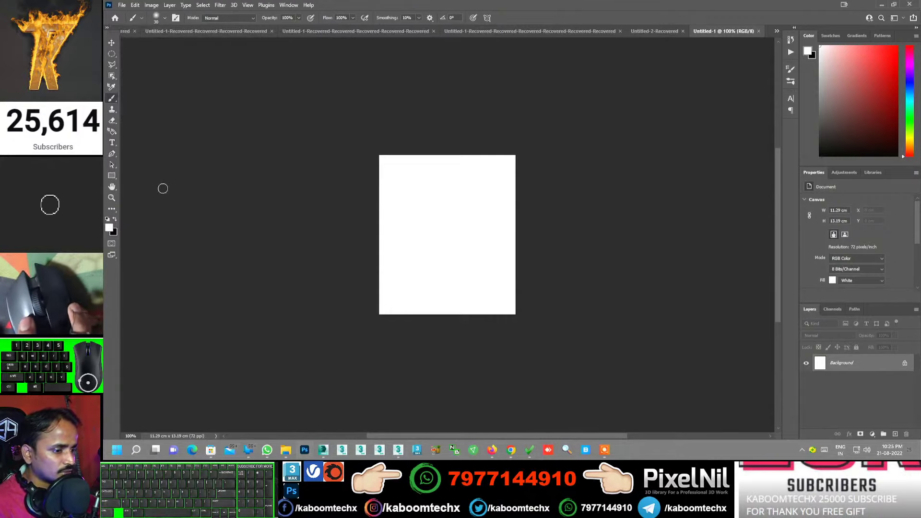
{"action": "left_click", "coordinate": [115, 219]}
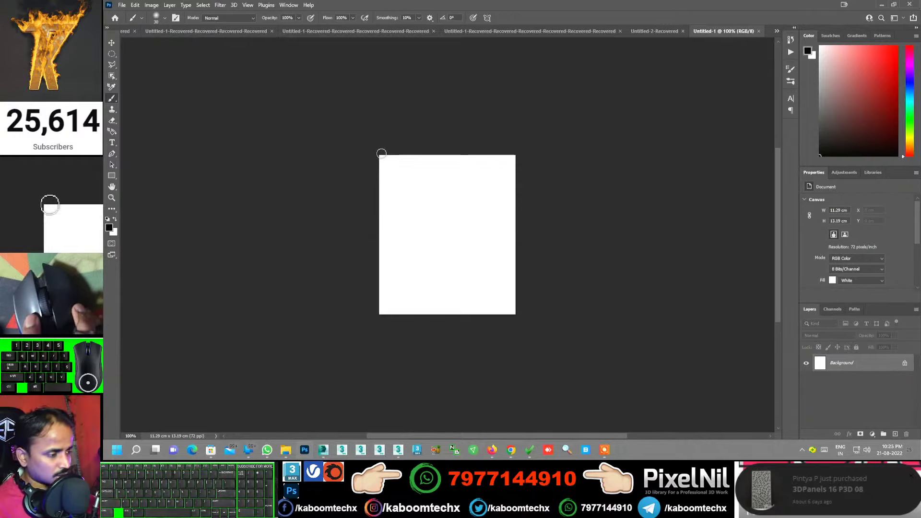
- Draw straight soft black strokes along the top, right, left and bottom canvas edges, redoing the left edge
{"action": "left_click", "coordinate": [381, 153]}
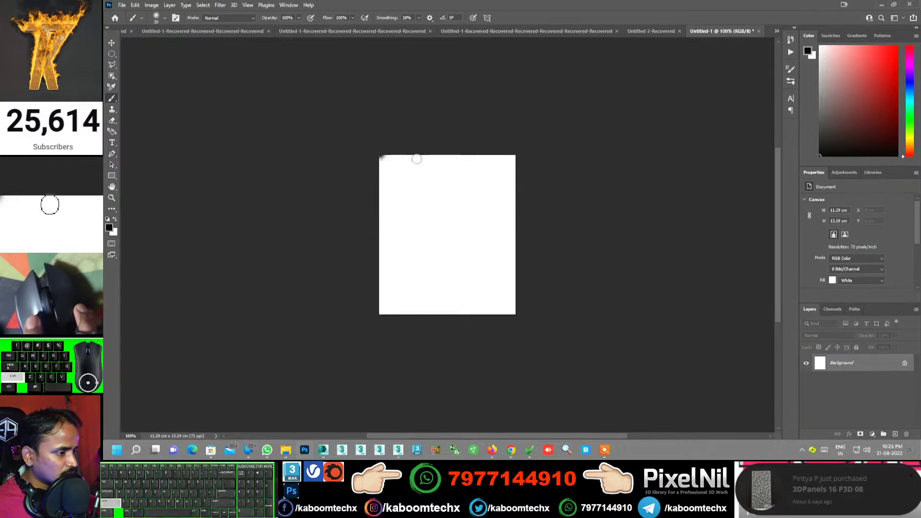
{"action": "left_click", "coordinate": [514, 154], "text": "shift"}
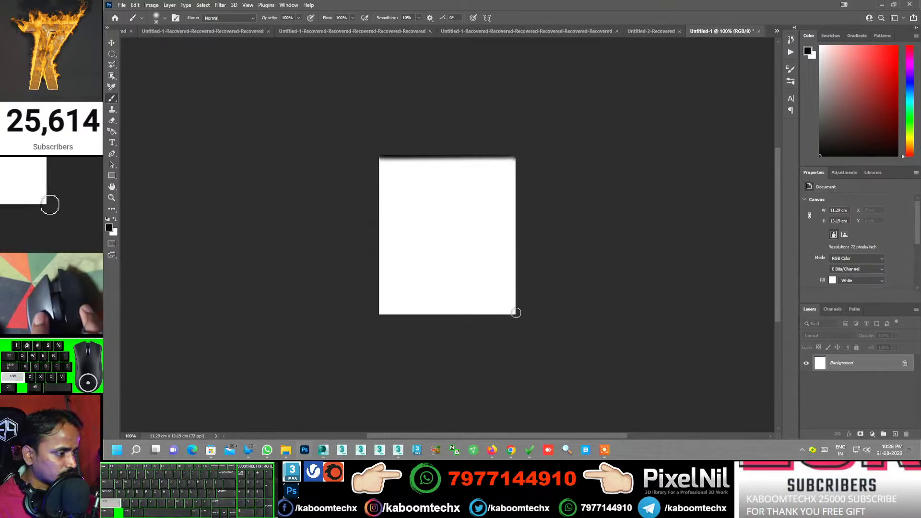
{"action": "left_click", "coordinate": [516, 313], "text": "shift"}
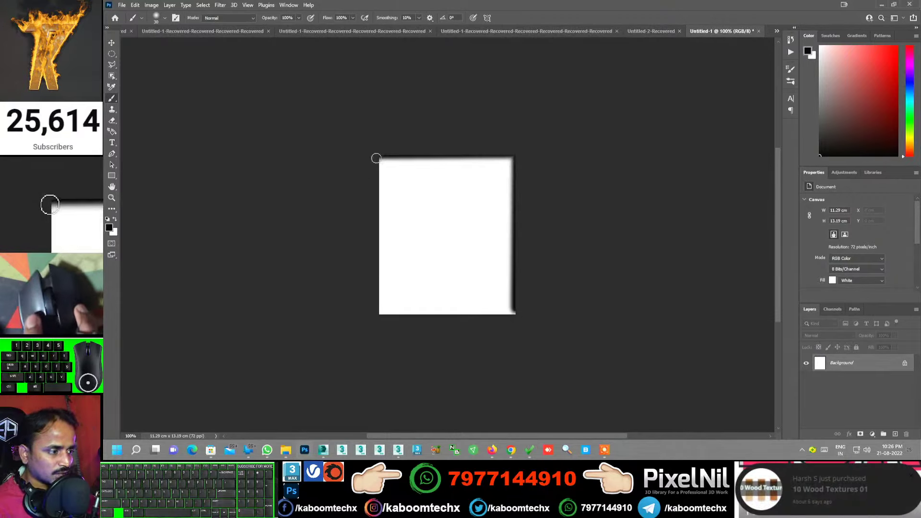
{"action": "left_click", "coordinate": [379, 316], "text": "shift"}
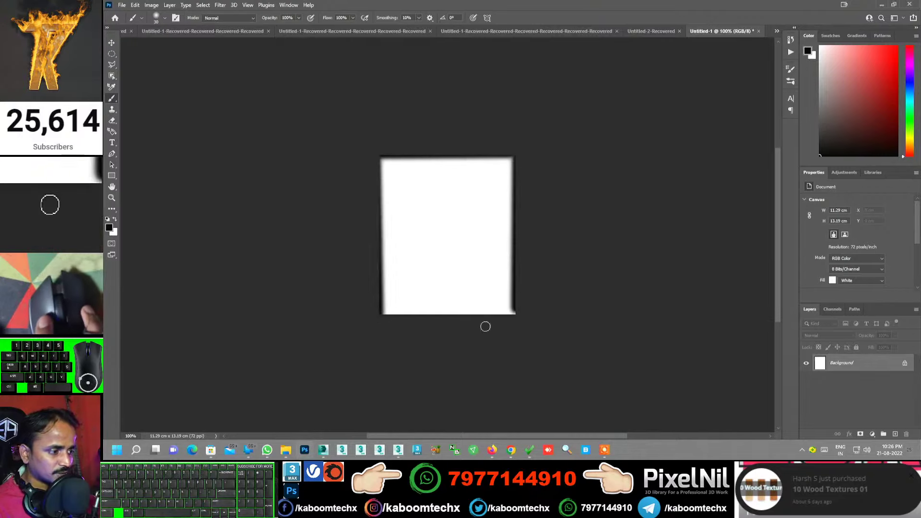
{"action": "key", "text": "ctrl+z"}
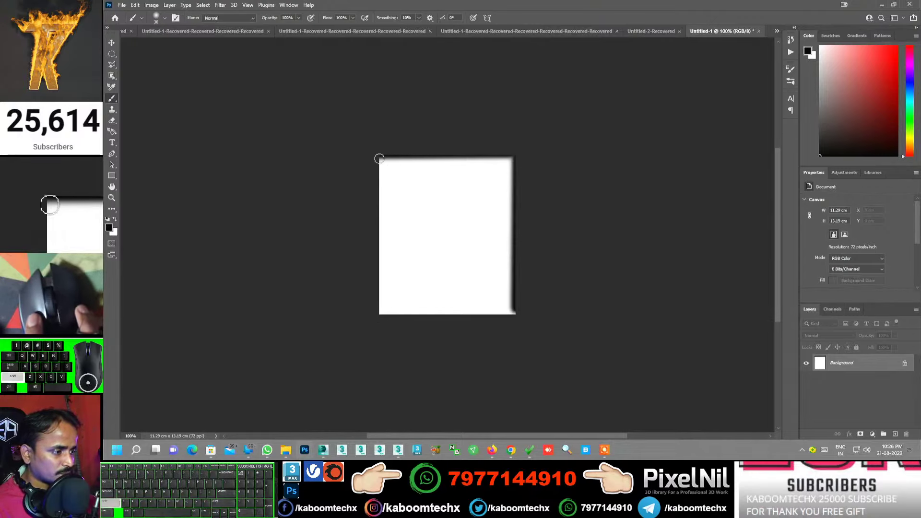
{"action": "left_click", "coordinate": [378, 313], "text": "shift"}
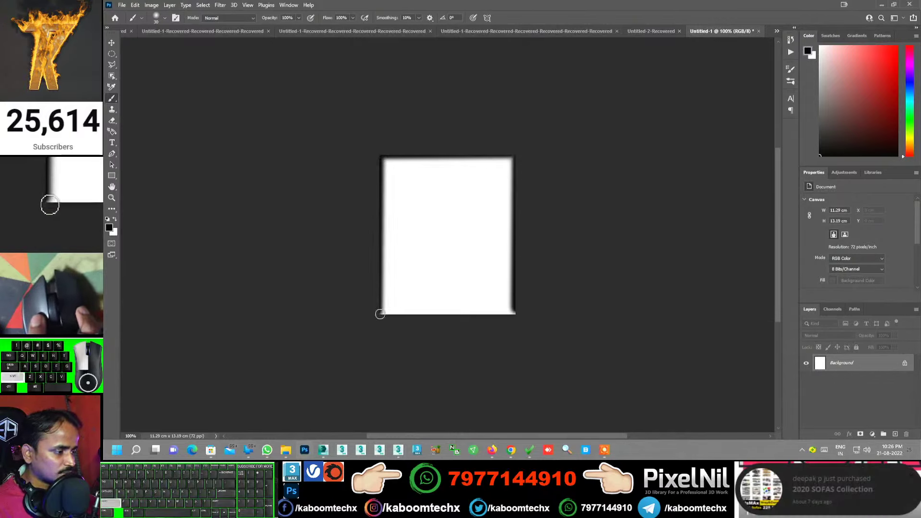
{"action": "left_click", "coordinate": [515, 314], "text": "shift"}
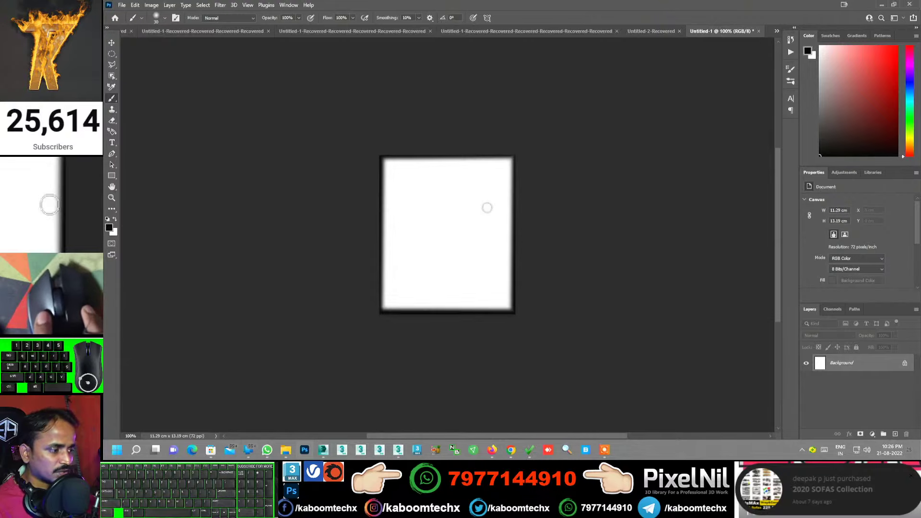
{"action": "left_click", "coordinate": [447, 158]}
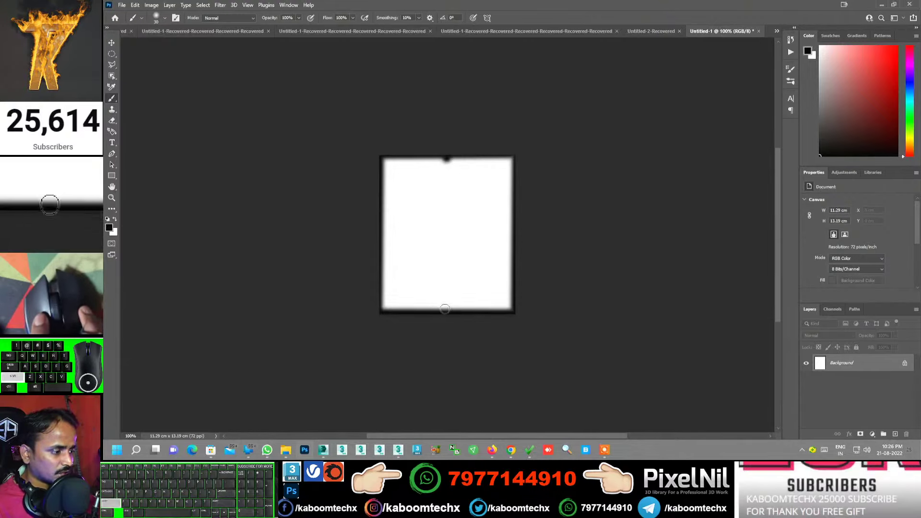
- Add a vertical centre stroke and a redone horizontal middle stroke to form four panes
{"action": "left_click", "coordinate": [444, 311], "text": "shift"}
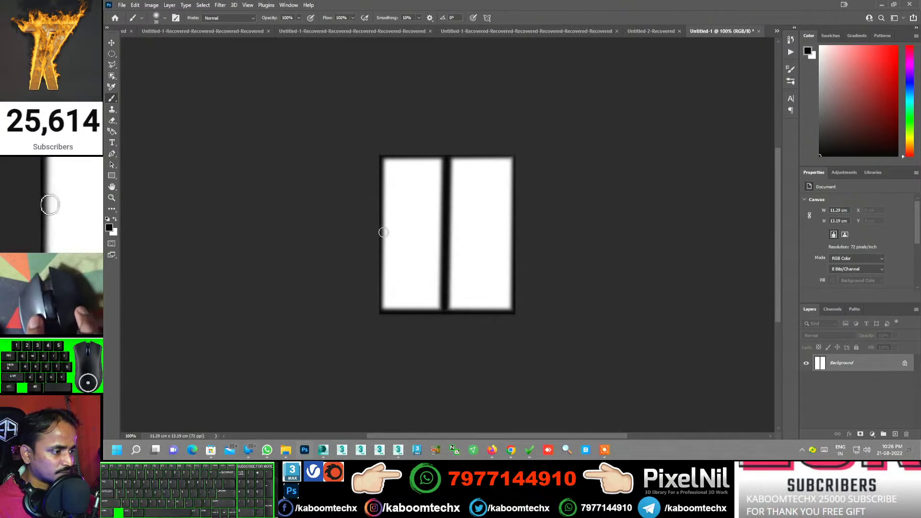
{"action": "left_click", "coordinate": [384, 232]}
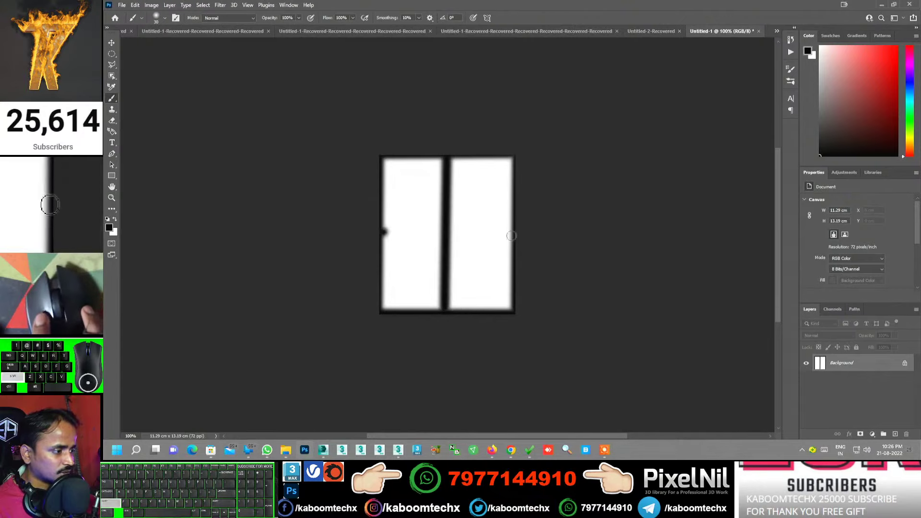
{"action": "left_click", "coordinate": [511, 234], "text": "shift"}
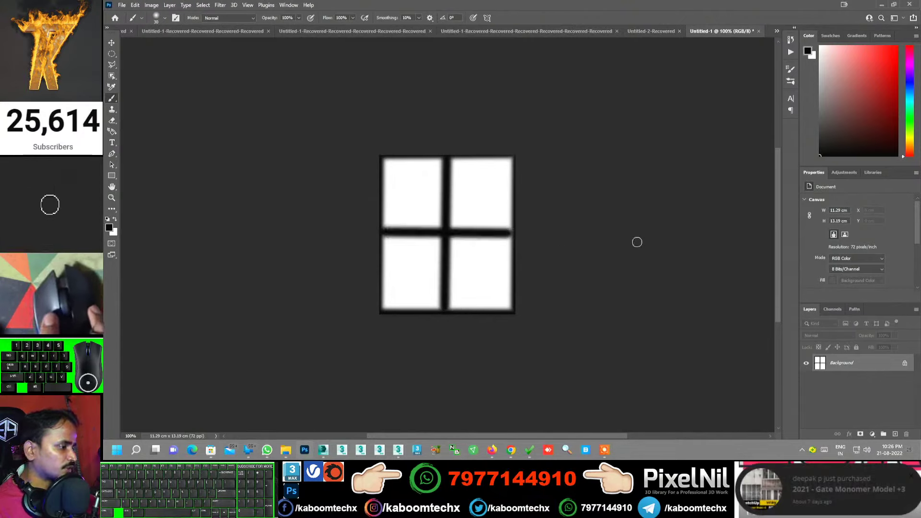
{"action": "key", "text": "ctrl+z"}
{"action": "key", "text": "ctrl+z"}
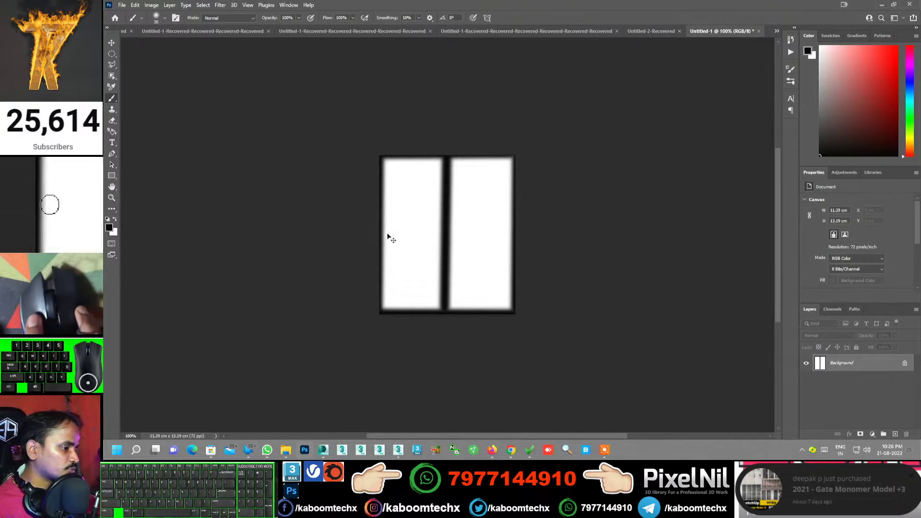
{"action": "left_click", "coordinate": [382, 236]}
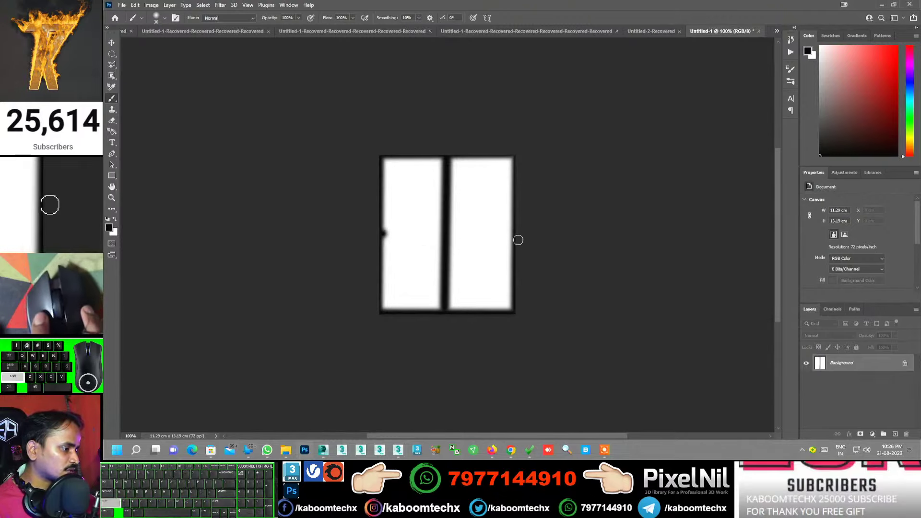
{"action": "left_click", "coordinate": [515, 233], "text": "shift"}
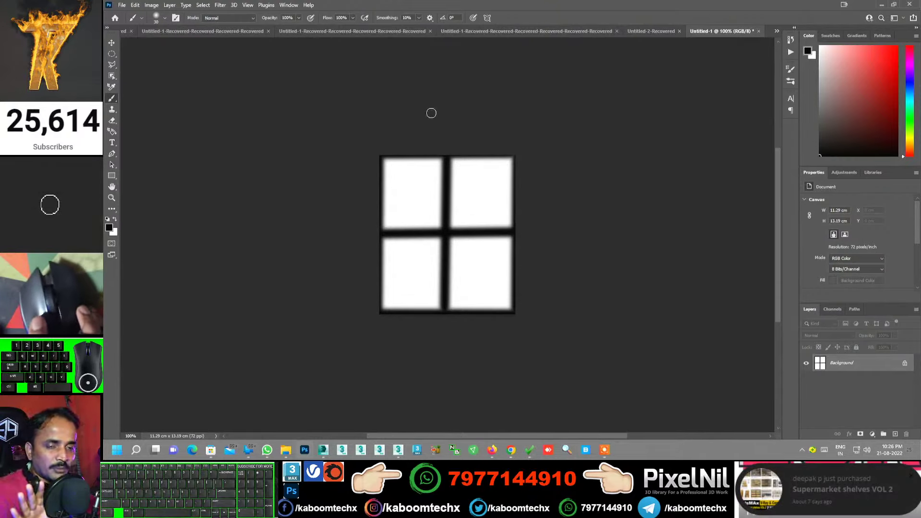
{"action": "left_click", "coordinate": [122, 5]}
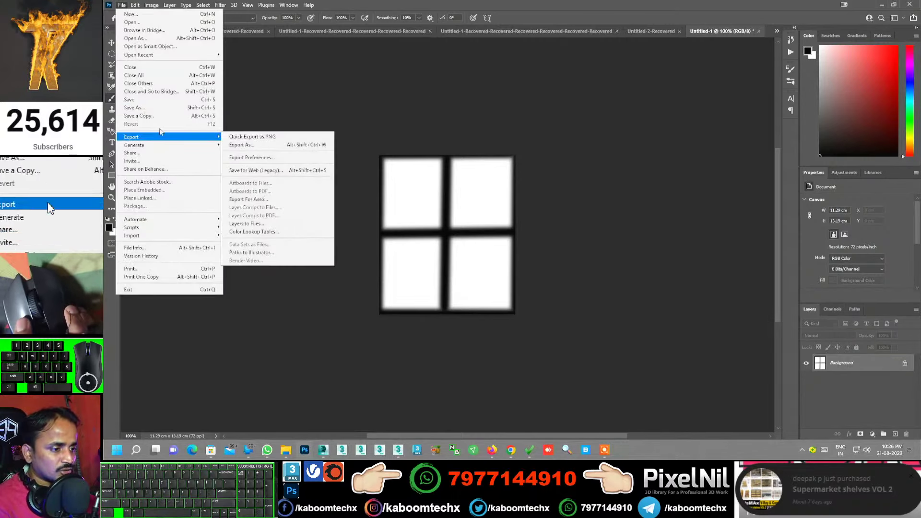
- Export the image as a JPG named 'tile' into the Downloads folder
{"action": "left_click", "coordinate": [155, 109]}
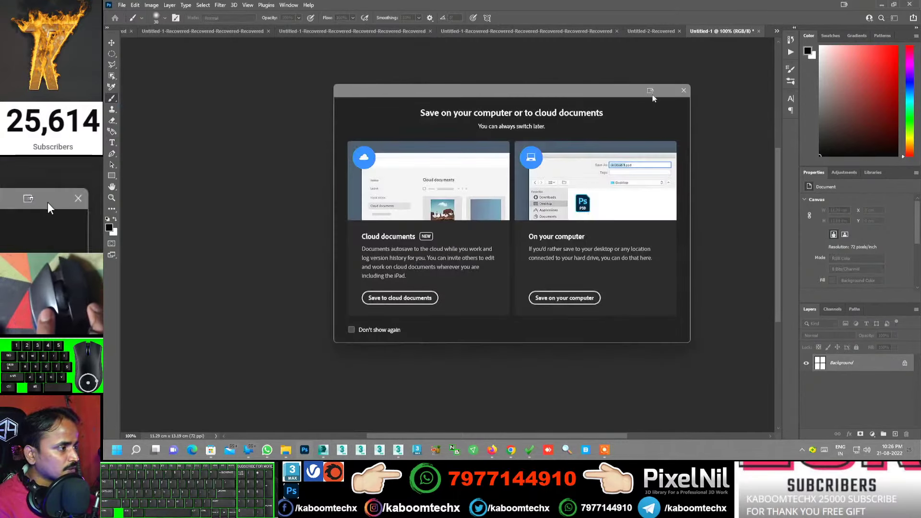
{"action": "left_click", "coordinate": [684, 91]}
{"action": "left_click", "coordinate": [121, 6]}
{"action": "mouse_move", "coordinate": [131, 137]}
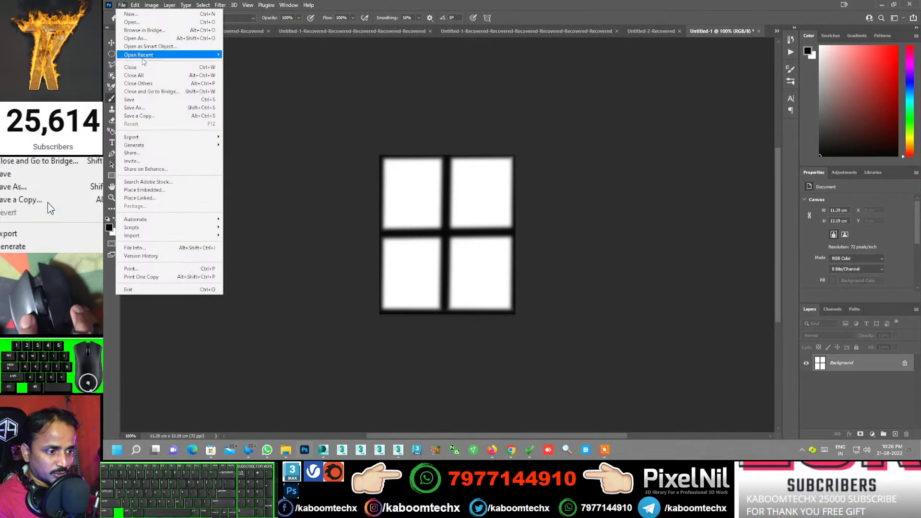
{"action": "left_click", "coordinate": [263, 146]}
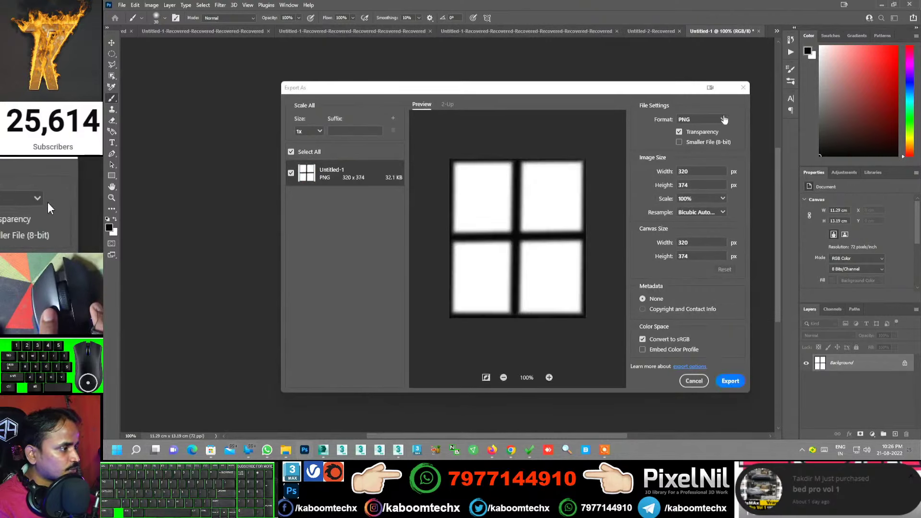
{"action": "left_click", "coordinate": [724, 119]}
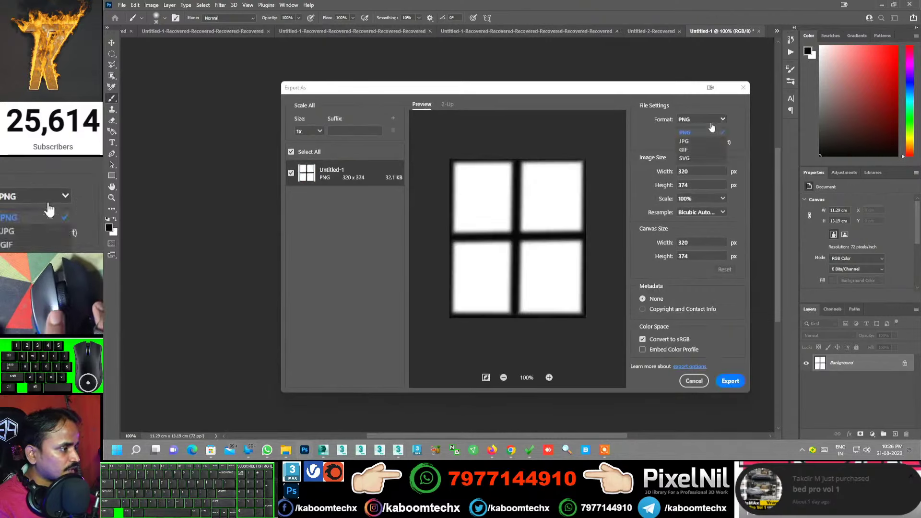
{"action": "left_click", "coordinate": [684, 141]}
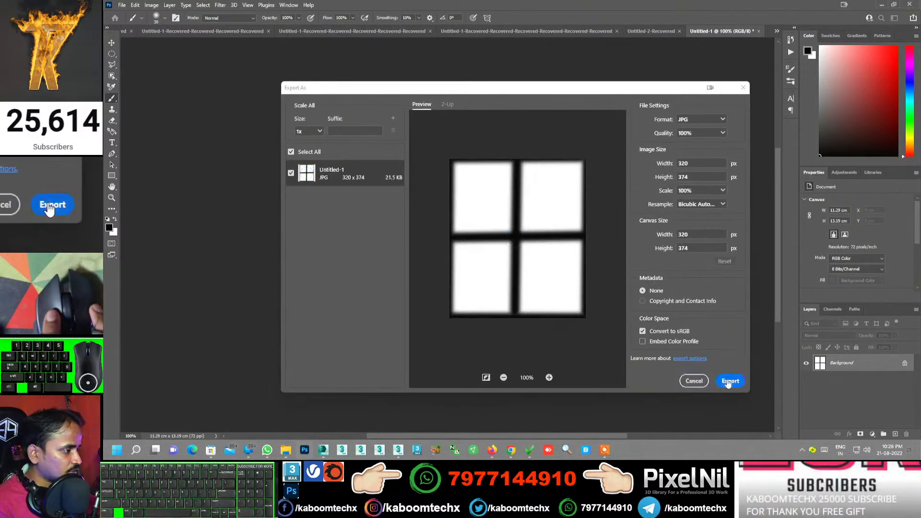
{"action": "left_click", "coordinate": [728, 381]}
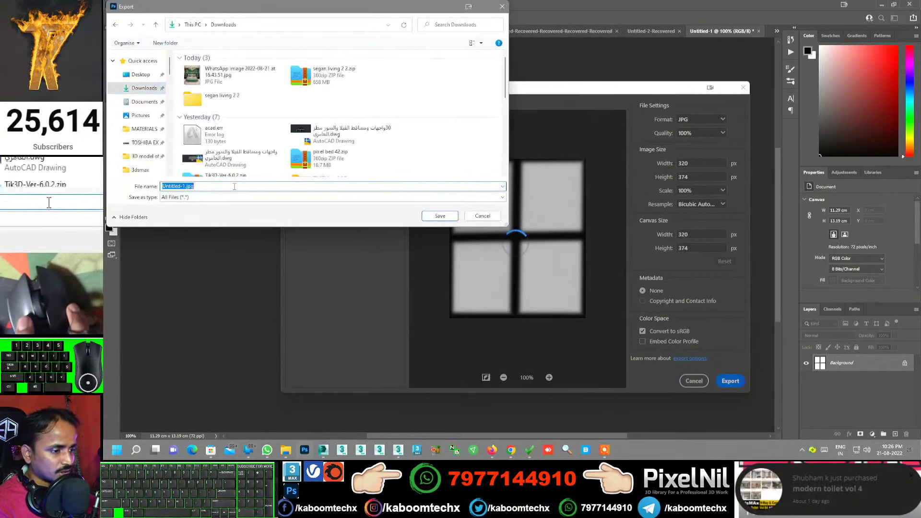
{"action": "type", "text": "tile"}
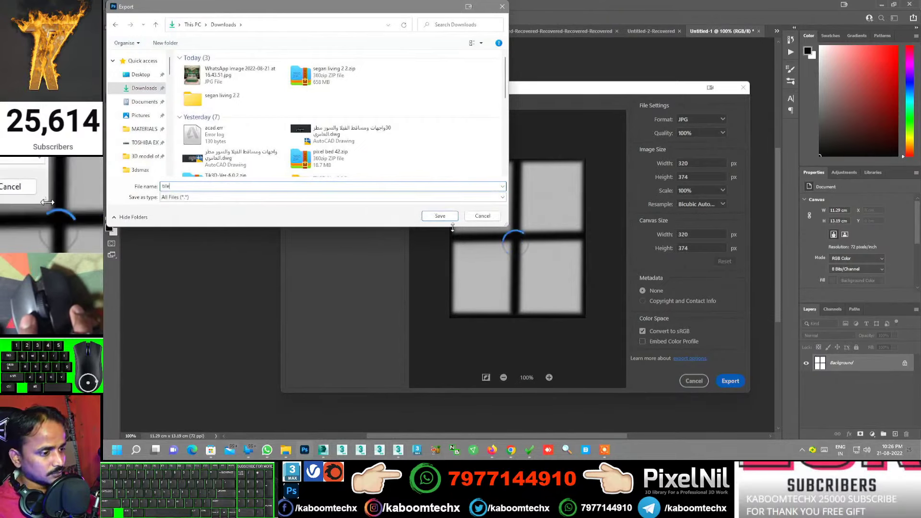
{"action": "left_click", "coordinate": [483, 216]}
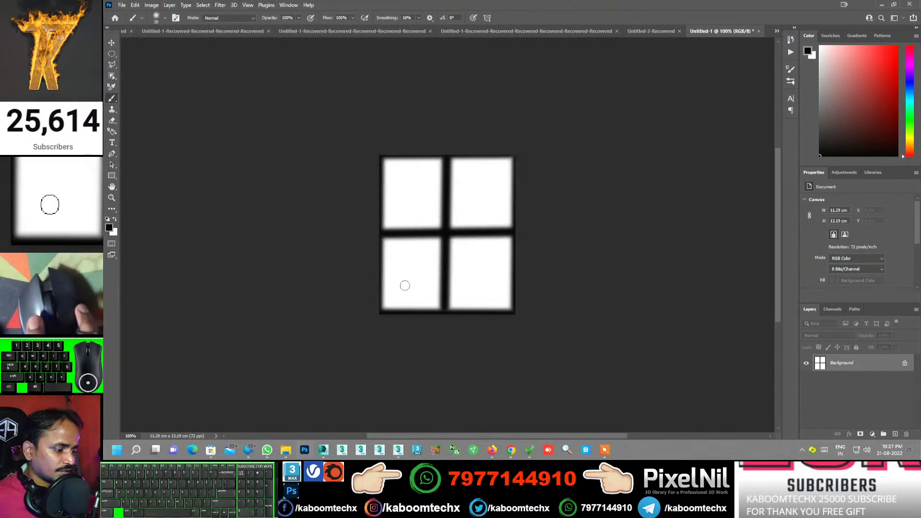
- In 3ds Max, replace the Diffuse slot's Tiles map with a Bitmap map
{"action": "left_click", "coordinate": [323, 451]}
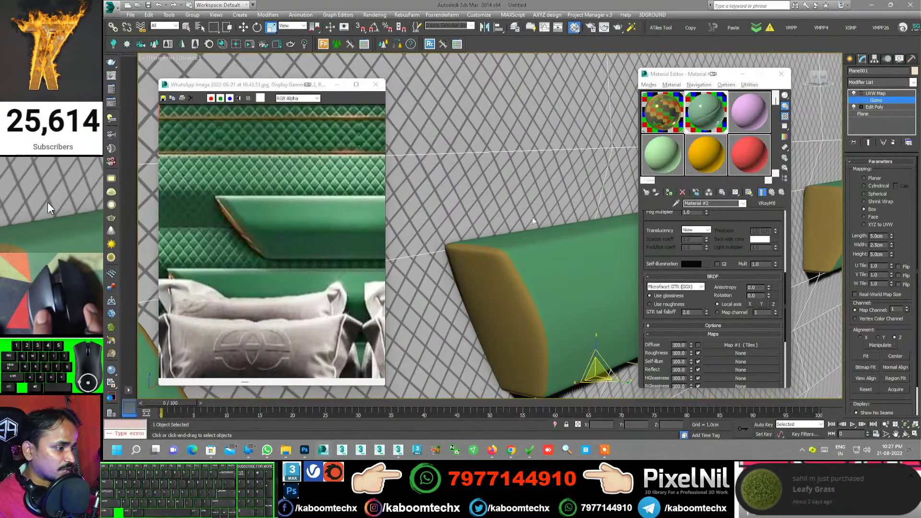
{"action": "scroll", "coordinate": [729, 235], "scroll_direction": "up", "scroll_amount": 5}
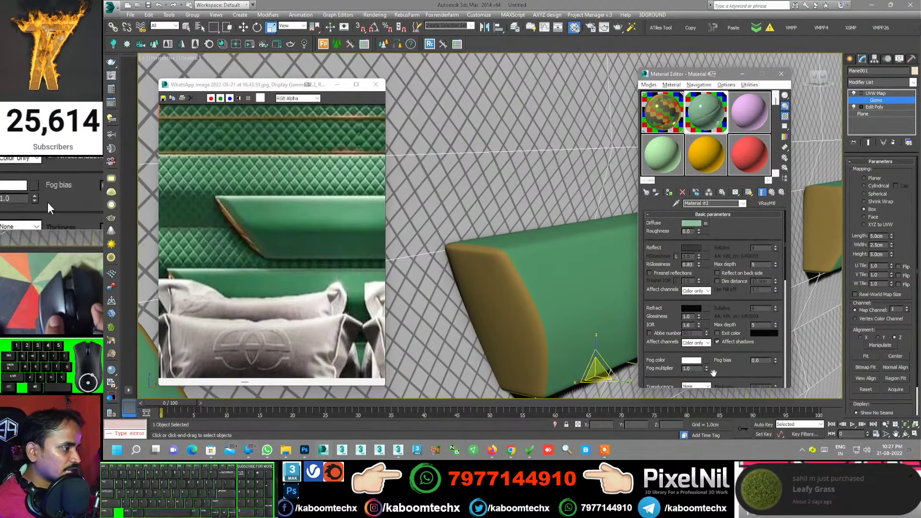
{"action": "left_click", "coordinate": [706, 225]}
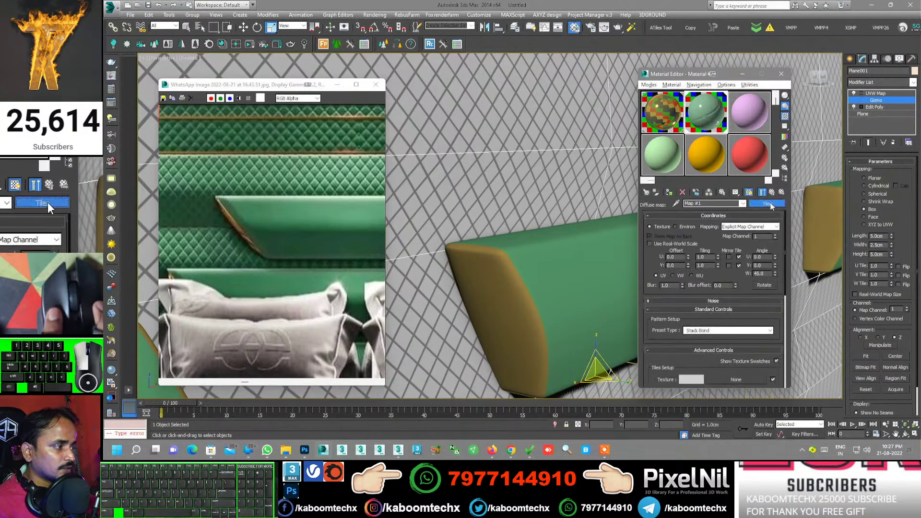
{"action": "left_click", "coordinate": [766, 204]}
{"action": "scroll", "coordinate": [261, 96], "scroll_direction": "up", "scroll_amount": 1}
{"action": "scroll", "coordinate": [259, 106], "scroll_direction": "up", "scroll_amount": 4}
{"action": "scroll", "coordinate": [257, 115], "scroll_direction": "up", "scroll_amount": 3}
{"action": "scroll", "coordinate": [255, 126], "scroll_direction": "up", "scroll_amount": 2}
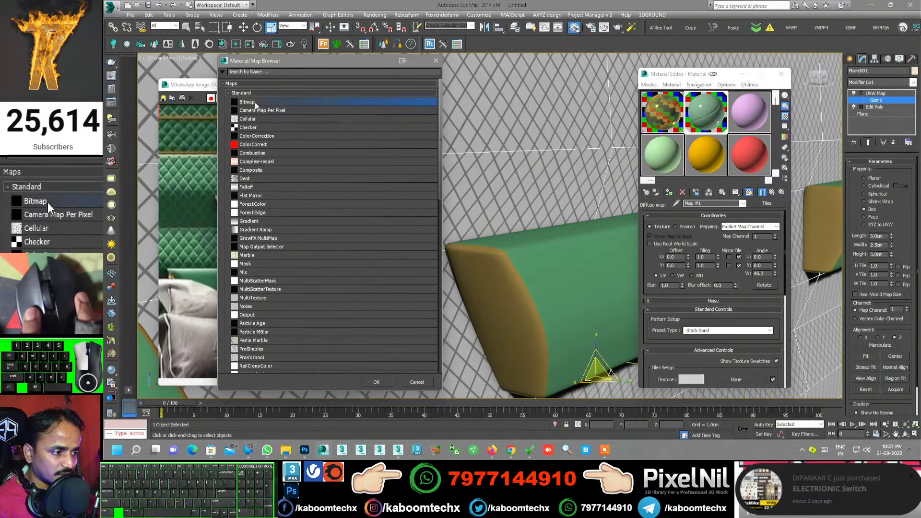
{"action": "double_click", "coordinate": [255, 102]}
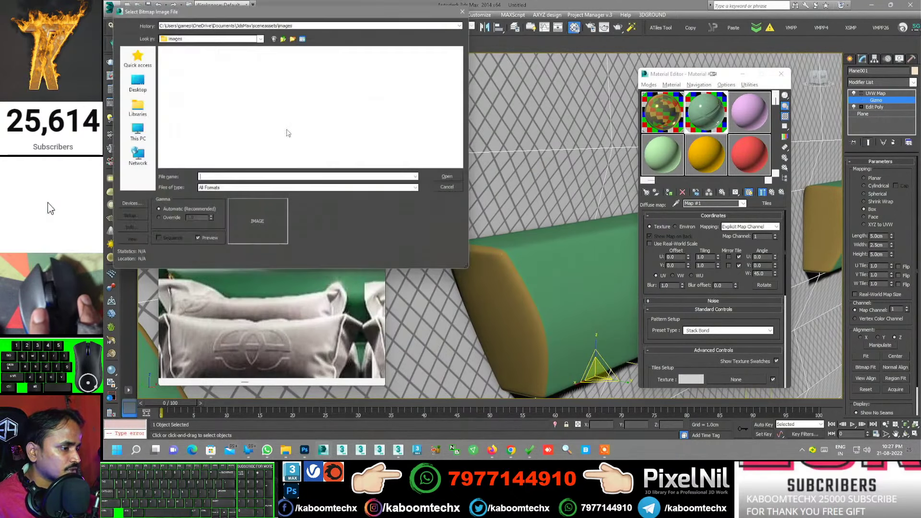
- Choose tile.jpg from Downloads as the bitmap image
{"action": "left_click", "coordinate": [132, 130]}
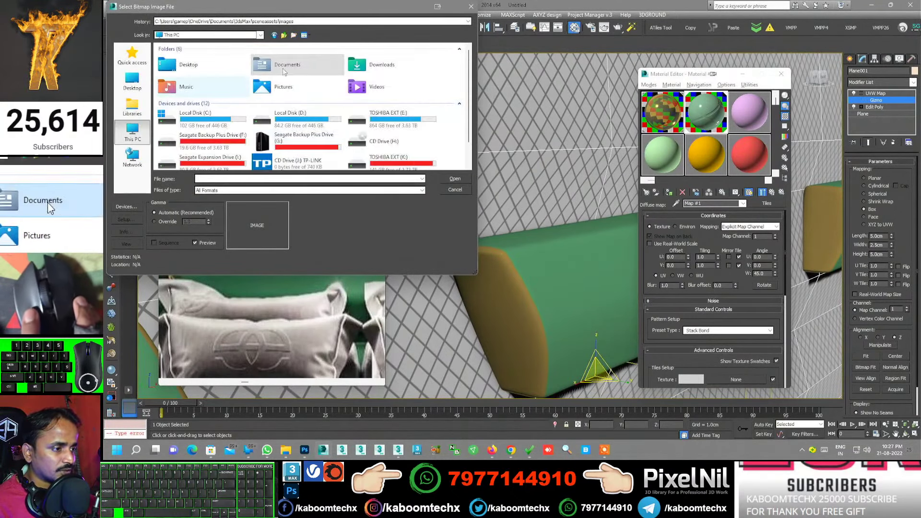
{"action": "double_click", "coordinate": [165, 95]}
{"action": "left_click", "coordinate": [185, 81]}
{"action": "double_click", "coordinate": [184, 82]}
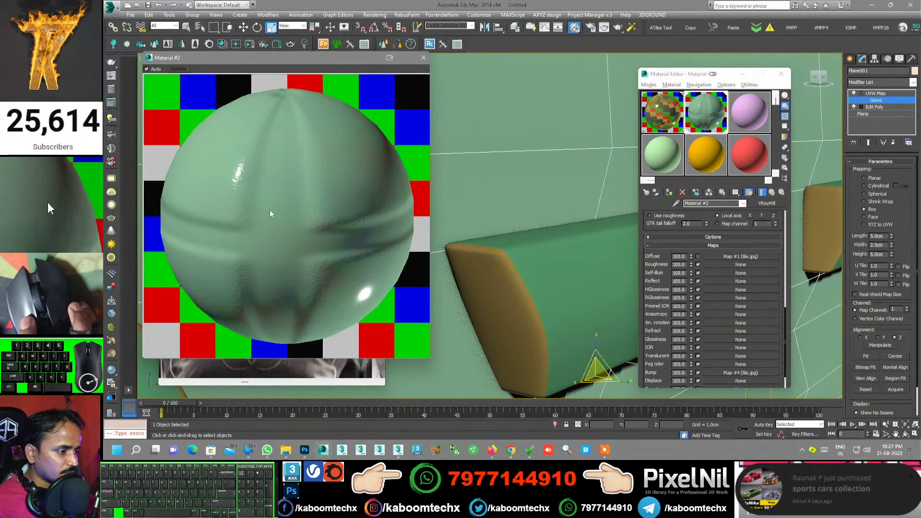
- Close the magnified preview and enable Show Shaded Material so the tile grid appears on the wall
{"action": "left_click", "coordinate": [424, 58]}
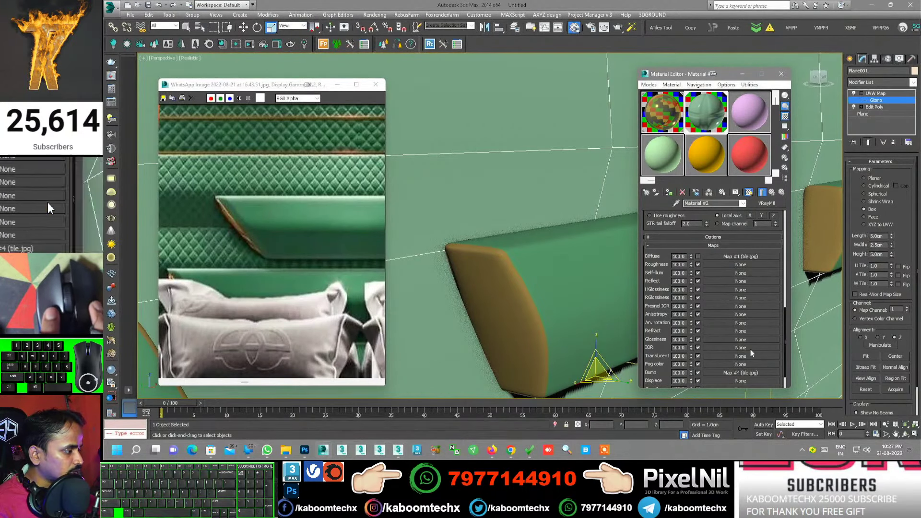
{"action": "scroll", "coordinate": [513, 228], "scroll_direction": "down", "scroll_amount": 5}
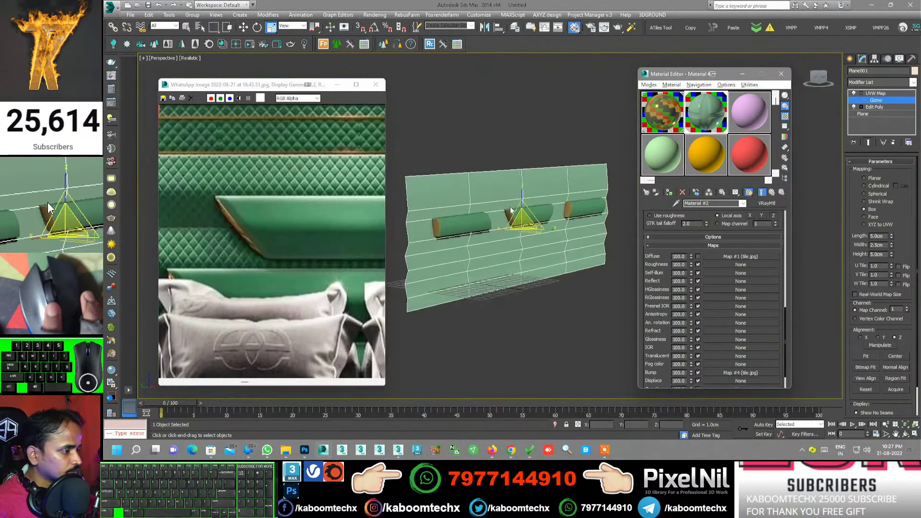
{"action": "scroll", "coordinate": [517, 226], "scroll_direction": "up", "scroll_amount": 2}
{"action": "scroll", "coordinate": [502, 233], "scroll_direction": "up", "scroll_amount": 1}
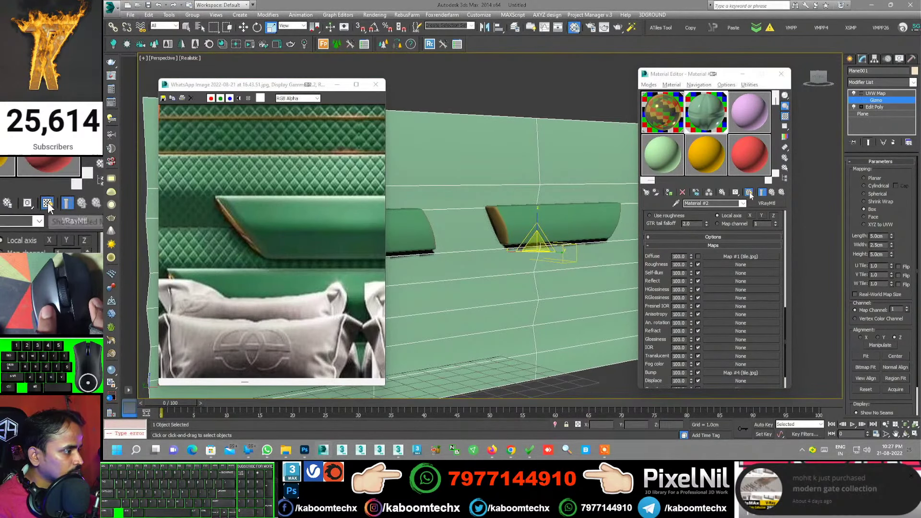
{"action": "left_click", "coordinate": [742, 374]}
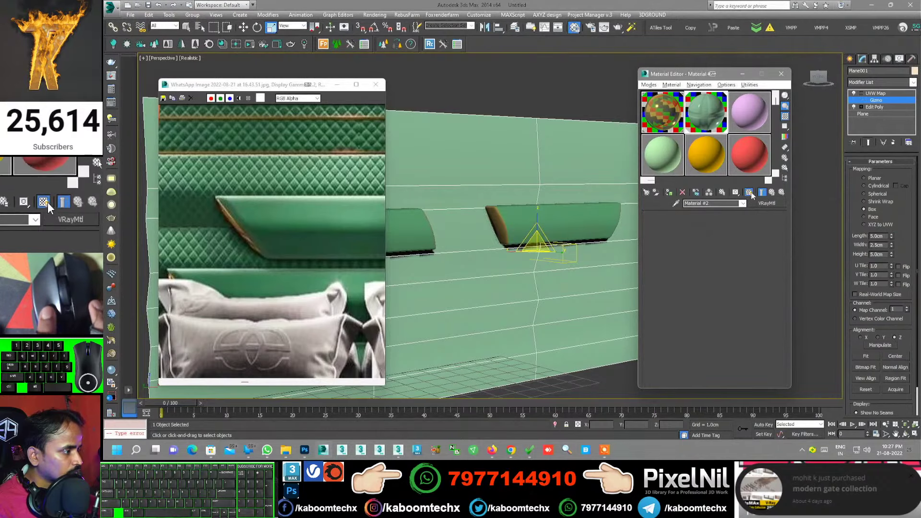
{"action": "left_click", "coordinate": [749, 192]}
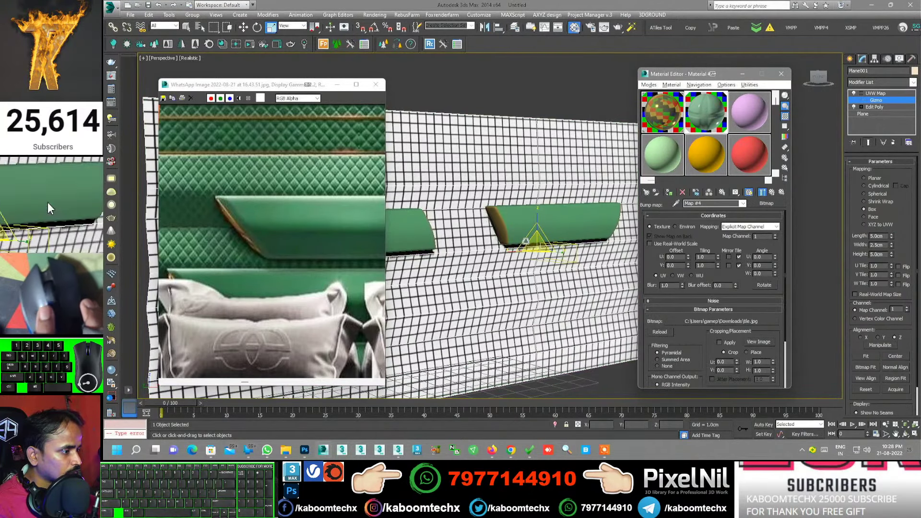
- Make the tile map repeat more finely and rotate it 45° with the W angle
{"action": "scroll", "coordinate": [563, 234], "scroll_direction": "up", "scroll_amount": 2}
{"action": "mouse_move", "coordinate": [539, 233]}
{"action": "middle_mouse_down", "text": "alt"}
{"action": "mouse_move", "coordinate": [531, 243]}
{"action": "mouse_move", "coordinate": [442, 217]}
{"action": "mouse_move", "coordinate": [528, 230]}
{"action": "mouse_move", "coordinate": [501, 227]}
{"action": "middle_mouse_up", "text": "alt"}
{"action": "scroll", "coordinate": [440, 217], "scroll_direction": "up", "scroll_amount": 3}
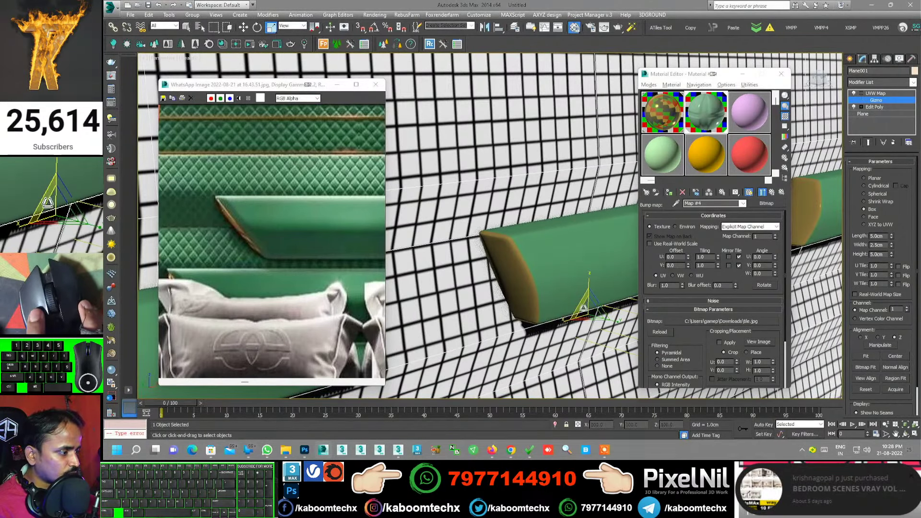
{"action": "left_click_drag", "start_coordinate": [582, 307], "coordinate": [680, 320]}
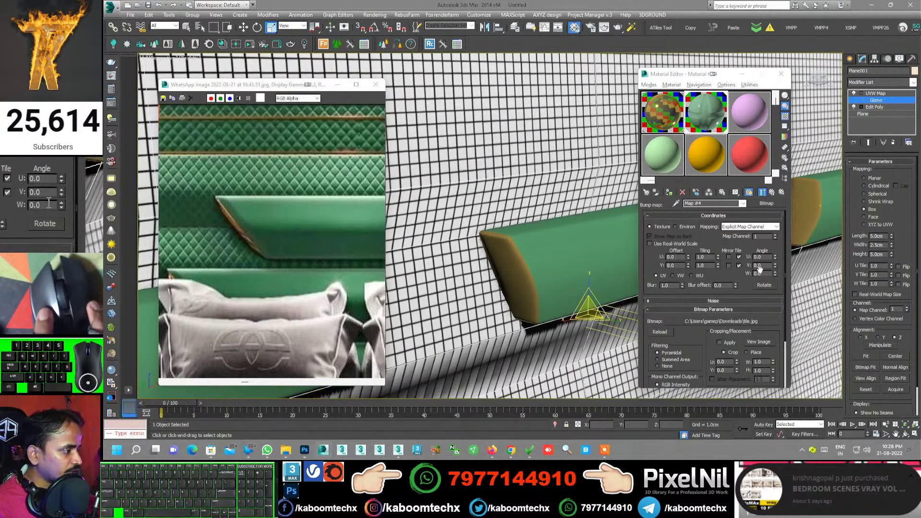
{"action": "left_click", "coordinate": [758, 273]}
{"action": "type", "text": "45"}
{"action": "key", "text": "Return"}
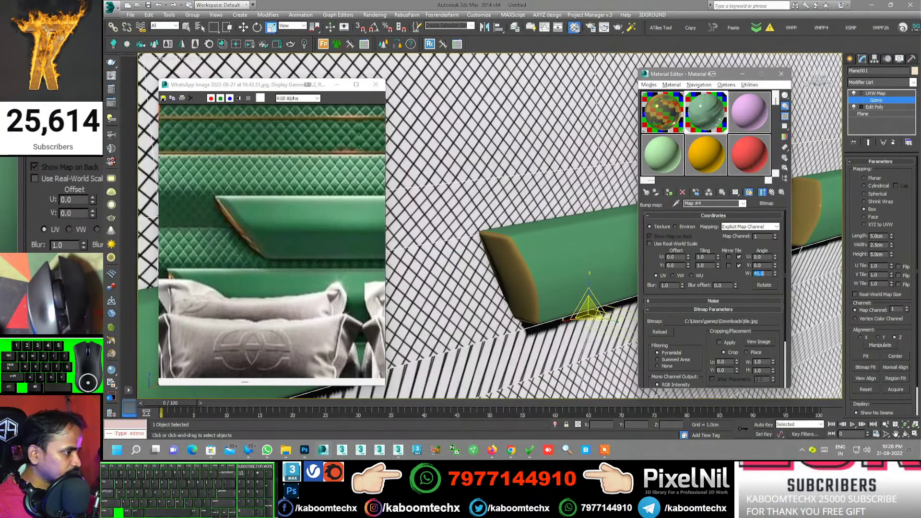
{"action": "scroll", "coordinate": [504, 255], "scroll_direction": "up", "scroll_amount": 5}
{"action": "mouse_move", "coordinate": [509, 250]}
{"action": "middle_mouse_down", "text": "alt"}
{"action": "mouse_move", "coordinate": [524, 267]}
{"action": "mouse_move", "coordinate": [465, 237]}
{"action": "mouse_move", "coordinate": [283, 194]}
{"action": "middle_mouse_up", "text": "alt"}
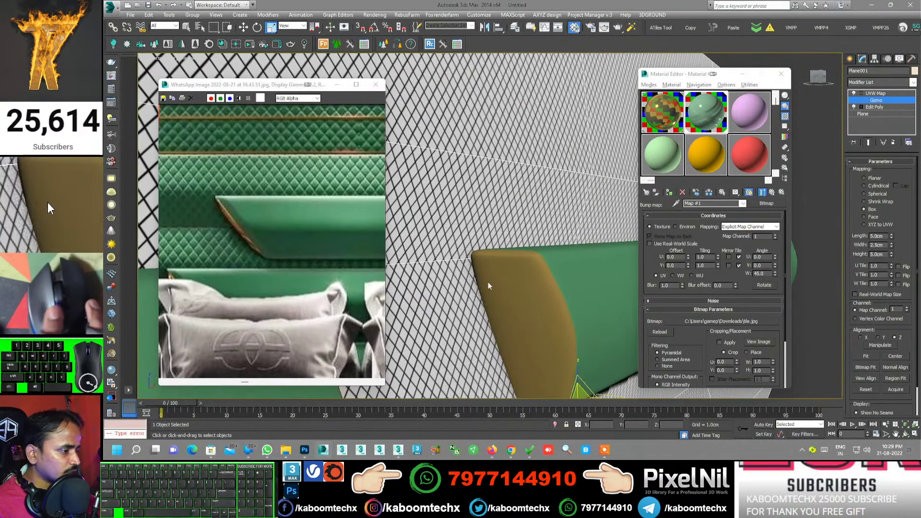
{"action": "scroll", "coordinate": [489, 270], "scroll_direction": "up", "scroll_amount": 2}
{"action": "scroll", "coordinate": [482, 259], "scroll_direction": "up", "scroll_amount": 2}
{"action": "scroll", "coordinate": [480, 252], "scroll_direction": "up", "scroll_amount": 2}
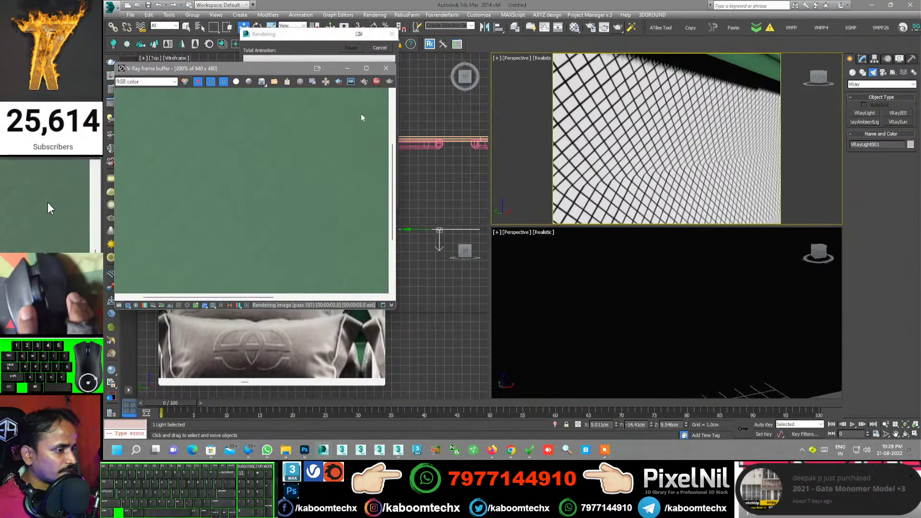
{"action": "scroll", "coordinate": [361, 114], "scroll_direction": "down", "scroll_amount": 2}
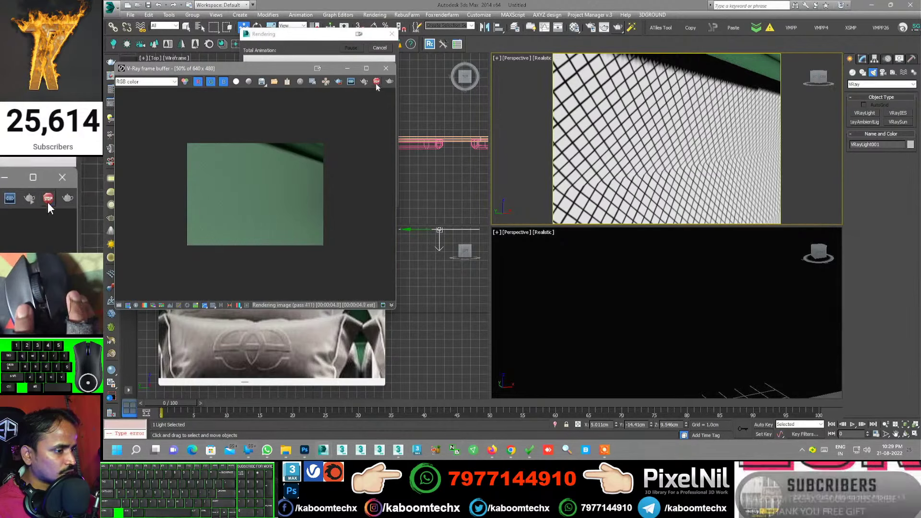
- Copy the tile.jpg map from Bump into Material #2's Displace slot at amount 3.0
{"action": "left_click", "coordinate": [378, 82]}
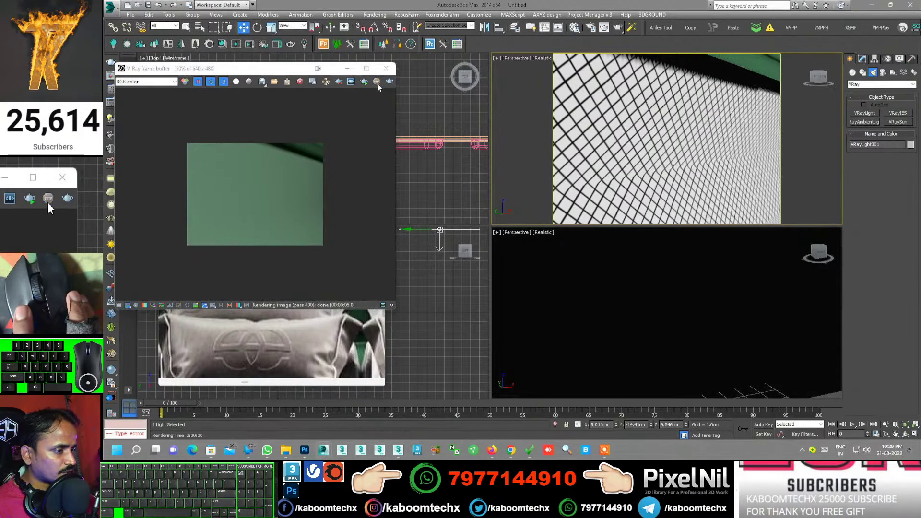
{"action": "left_click", "coordinate": [574, 27]}
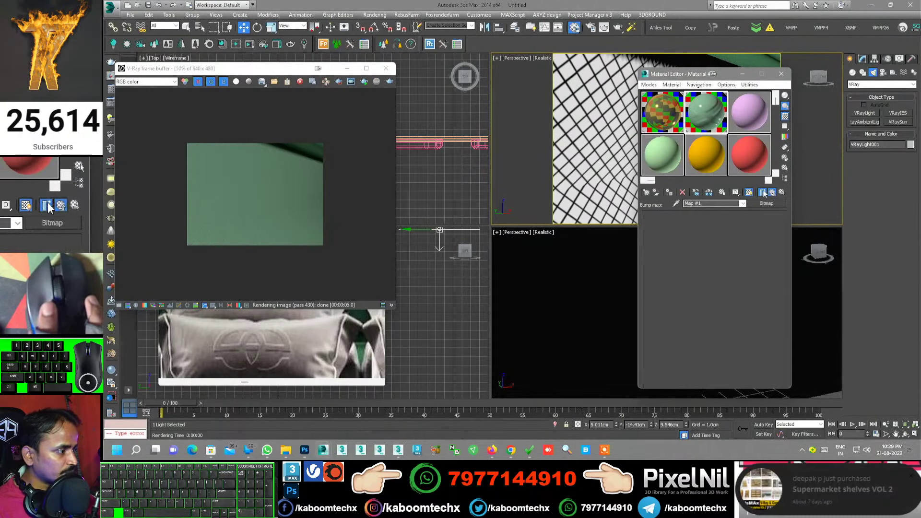
{"action": "left_click", "coordinate": [762, 193]}
{"action": "scroll", "coordinate": [755, 318], "scroll_direction": "down", "scroll_amount": 5}
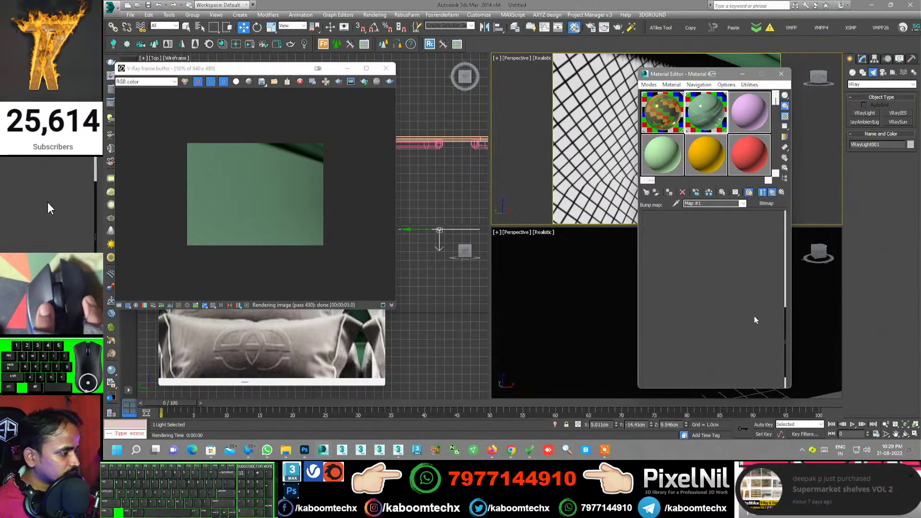
{"action": "scroll", "coordinate": [669, 344], "scroll_direction": "down", "scroll_amount": 2}
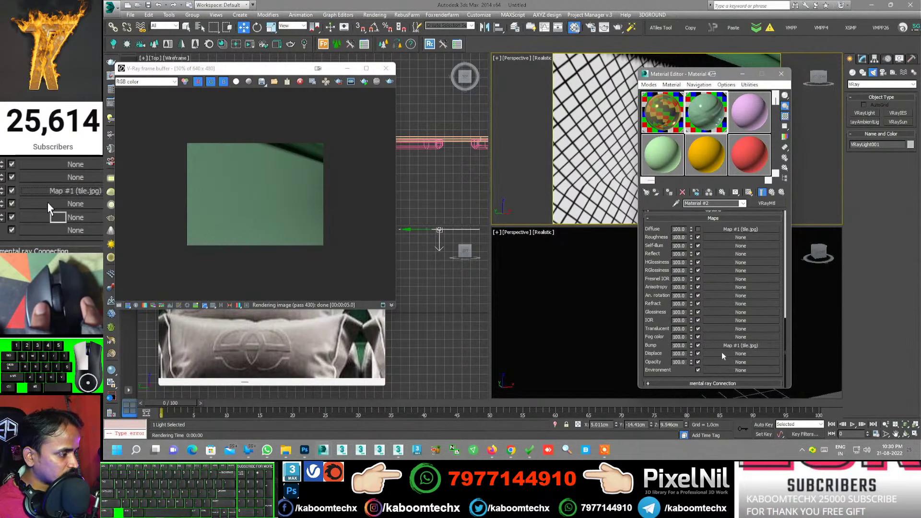
{"action": "left_click", "coordinate": [742, 203]}
{"action": "left_click", "coordinate": [698, 257]}
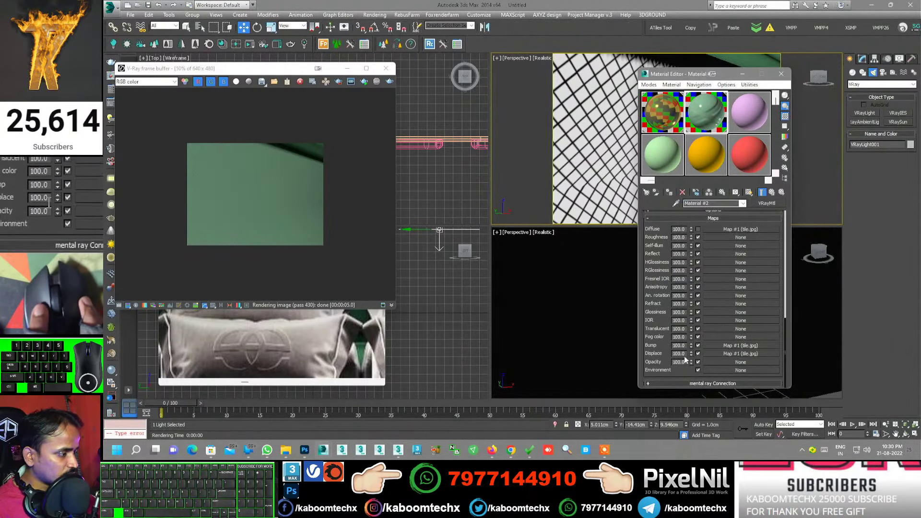
{"action": "double_click", "coordinate": [680, 354]}
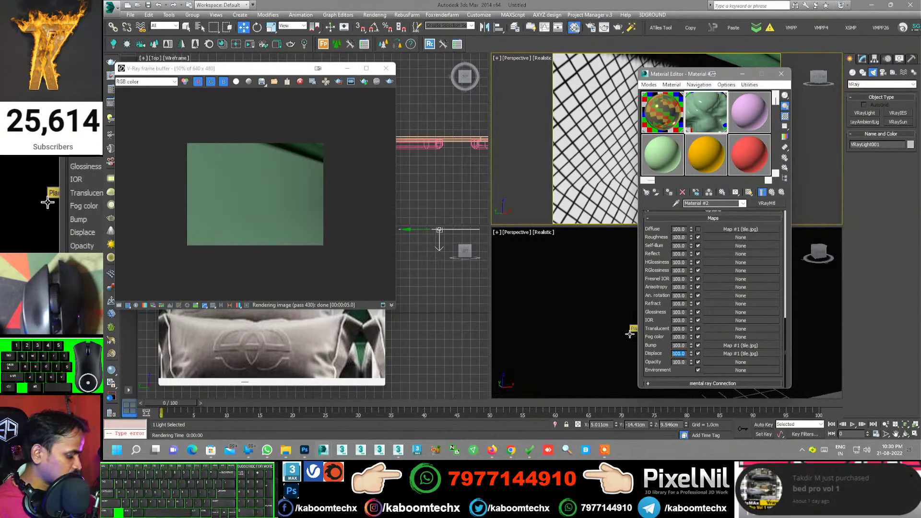
{"action": "type", "text": "3"}
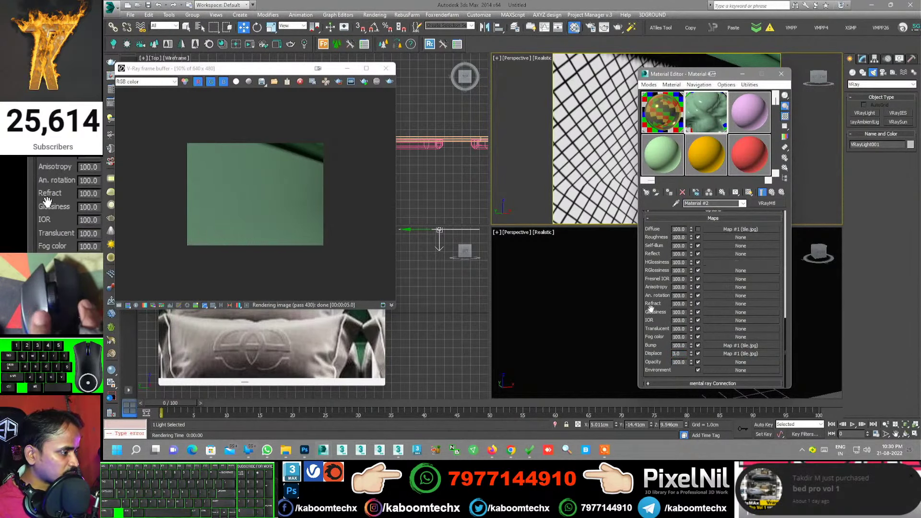
{"action": "left_click", "coordinate": [390, 83]}
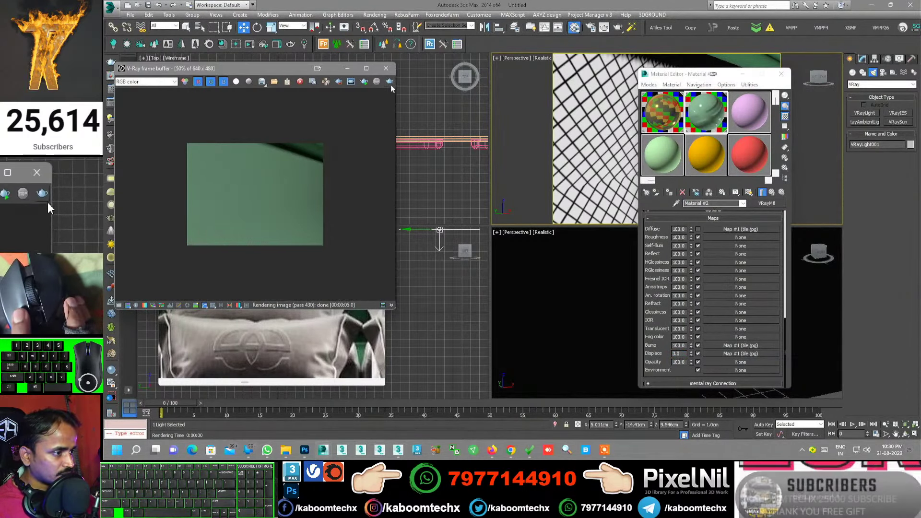
- Render the wall, then reduce the Displace amount to 1.0 and then 0.5, re-rendering each time
{"action": "left_click", "coordinate": [390, 83]}
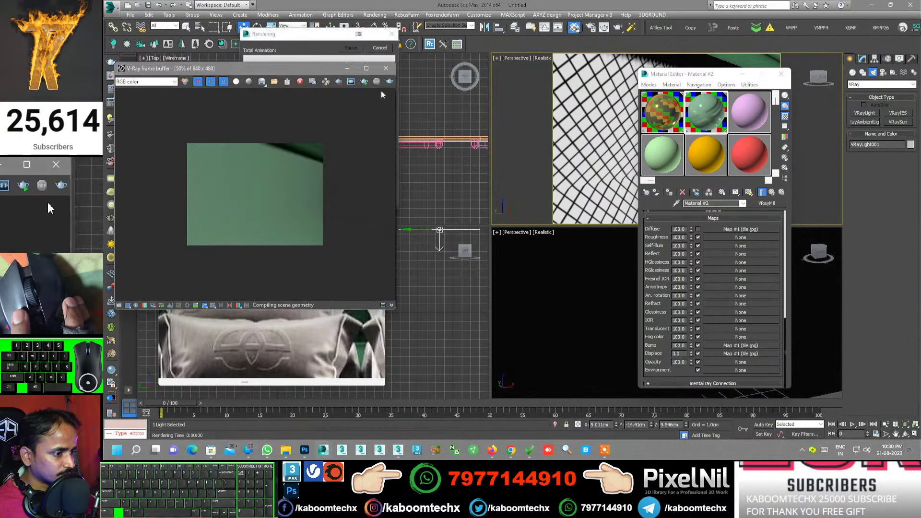
{"action": "scroll", "coordinate": [241, 180], "scroll_direction": "up", "scroll_amount": 1}
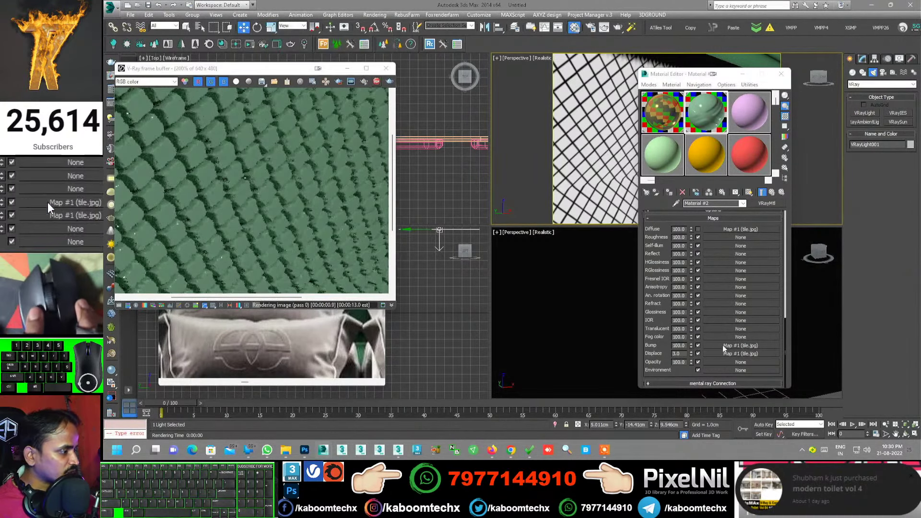
{"action": "double_click", "coordinate": [683, 353]}
{"action": "type", "text": "1"}
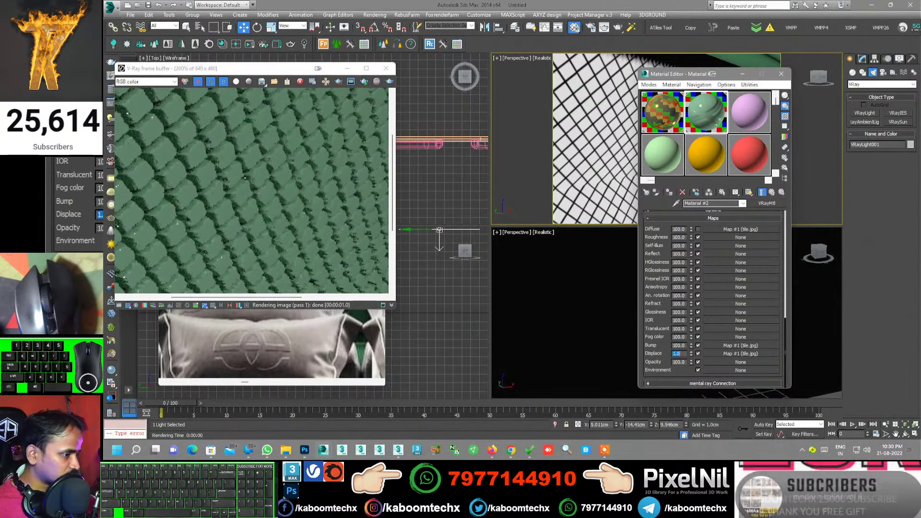
{"action": "key", "text": "shift+q"}
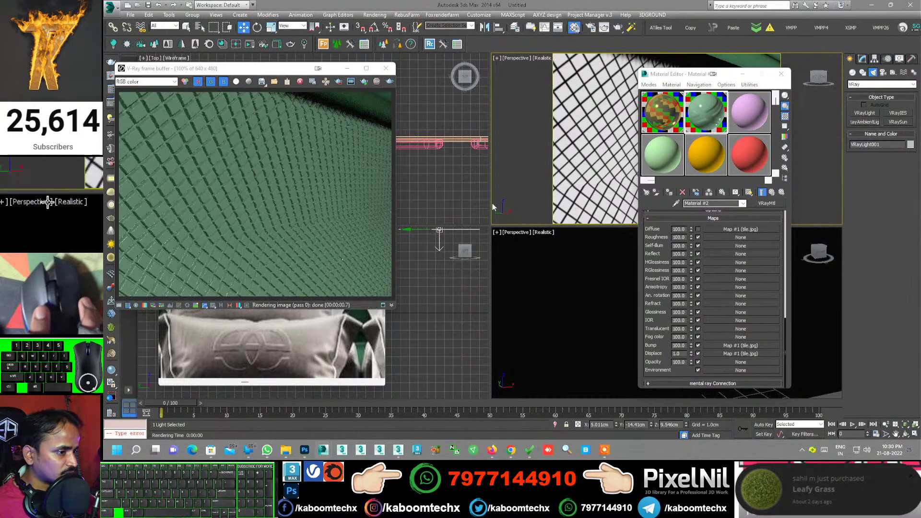
{"action": "left_click_drag", "start_coordinate": [691, 355], "coordinate": [692, 367]}
{"action": "key", "text": "shift+q"}
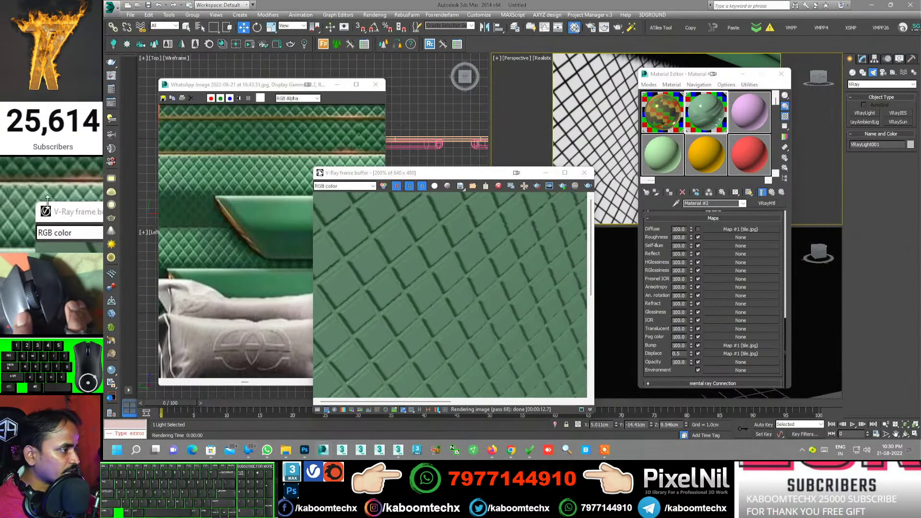
- Scale down Plane001's UVW Map gizmo so the diamonds repeat more densely
{"action": "left_click", "coordinate": [781, 74]}
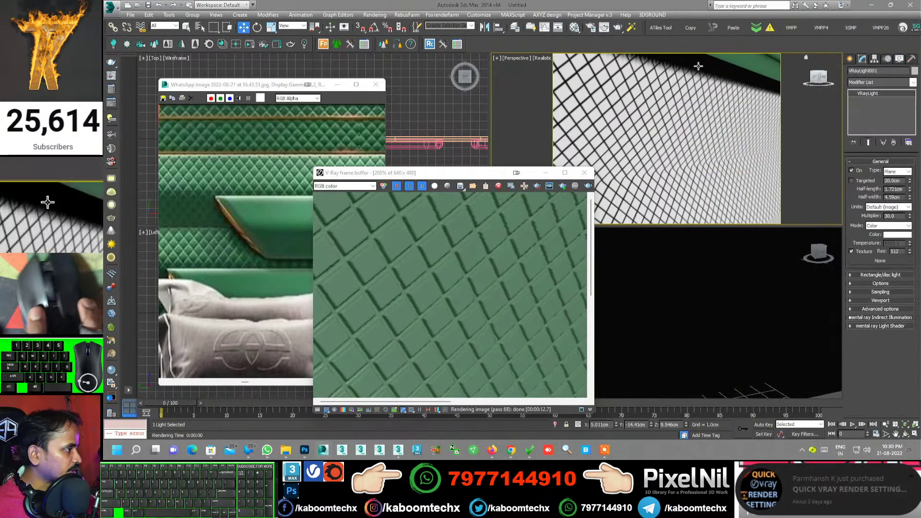
{"action": "left_click", "coordinate": [272, 28]}
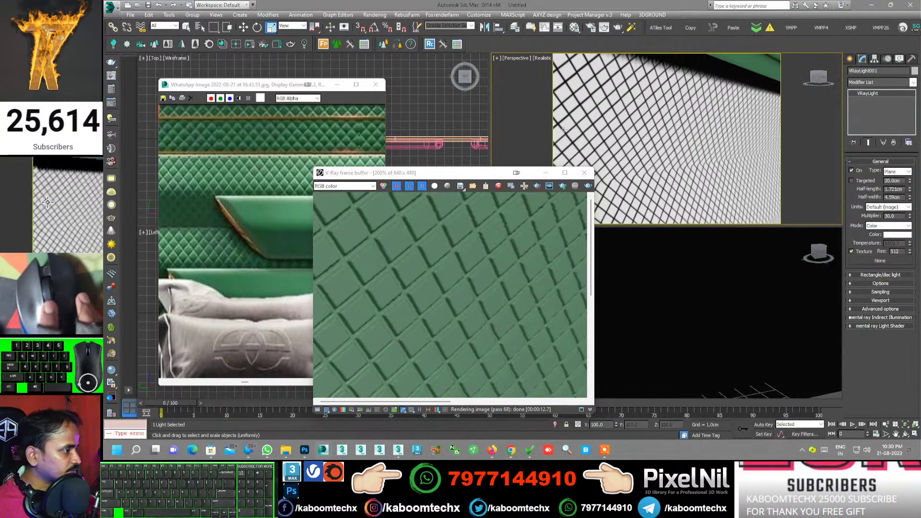
{"action": "scroll", "coordinate": [677, 159], "scroll_direction": "down", "scroll_amount": 5}
{"action": "left_click", "coordinate": [677, 159]}
{"action": "scroll", "coordinate": [691, 144], "scroll_direction": "up", "scroll_amount": 5}
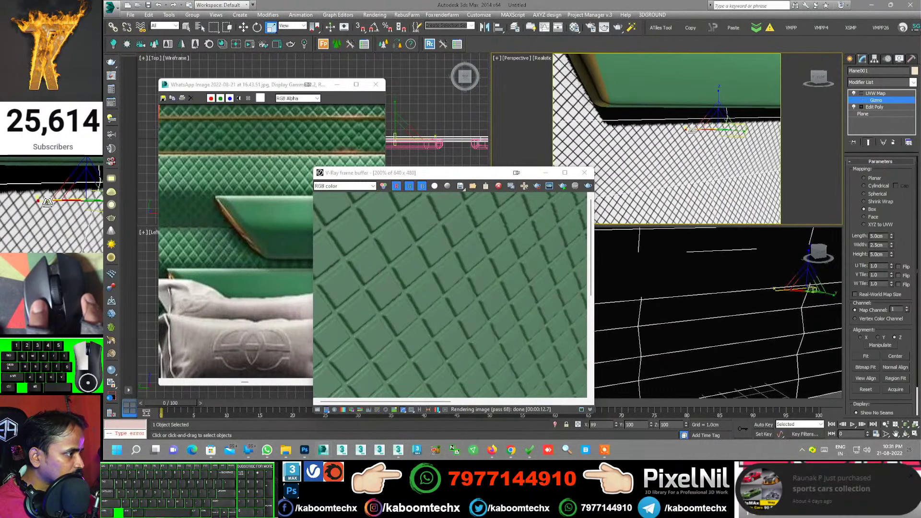
{"action": "left_click_drag", "start_coordinate": [701, 132], "coordinate": [710, 135]}
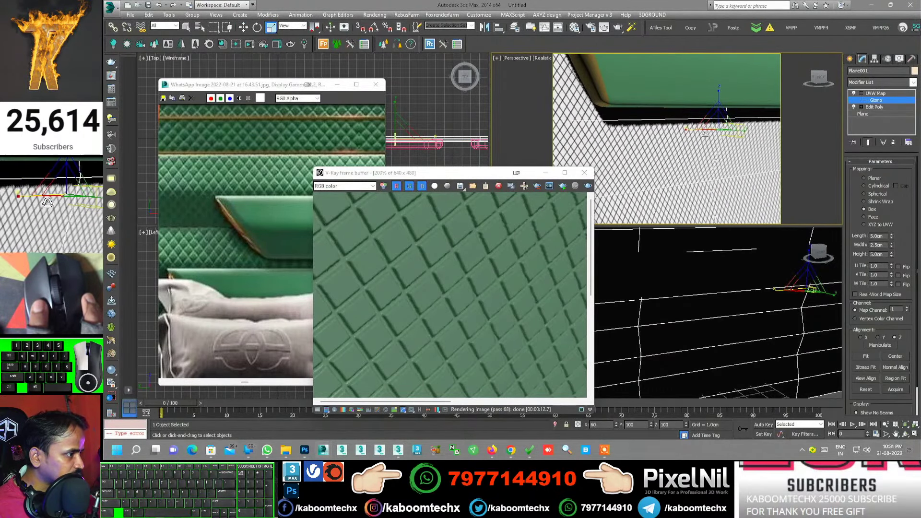
{"action": "left_click_drag", "start_coordinate": [711, 134], "coordinate": [713, 135]}
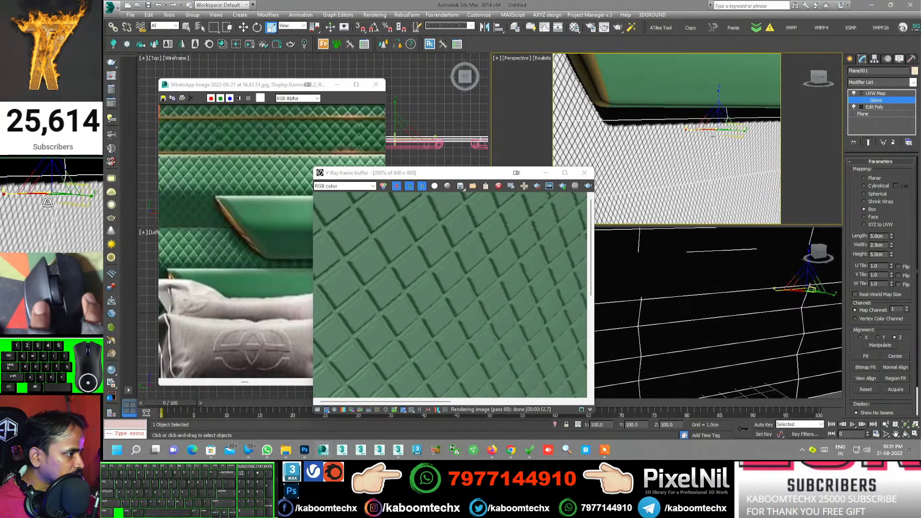
- Orbit the Perspective view closer to the wall and render it again
{"action": "left_click_drag", "start_coordinate": [681, 185], "coordinate": [714, 165]}
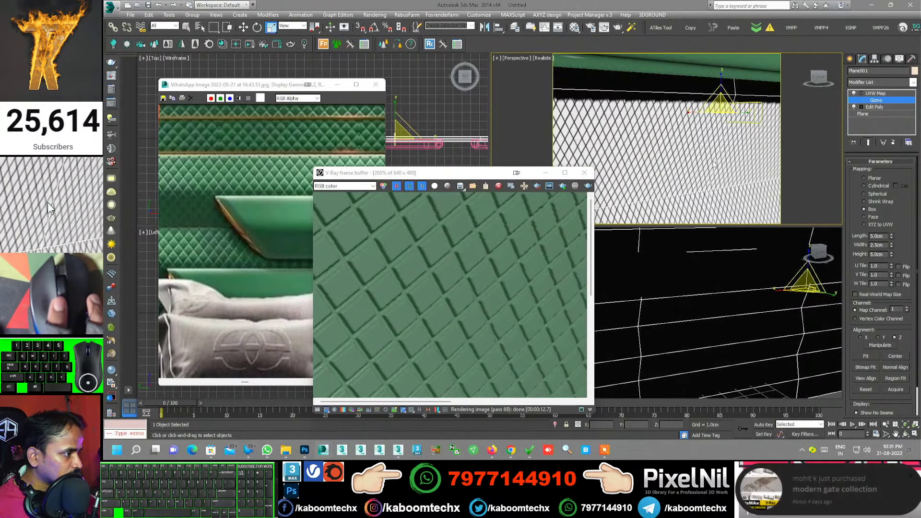
{"action": "middle_click_drag", "start_coordinate": [626, 142], "coordinate": [604, 172], "text": "alt"}
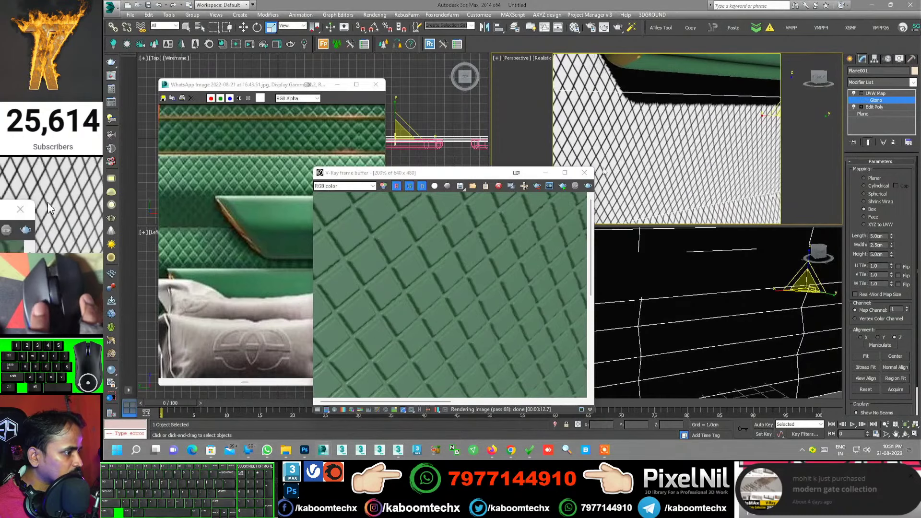
{"action": "left_click", "coordinate": [47, 207]}
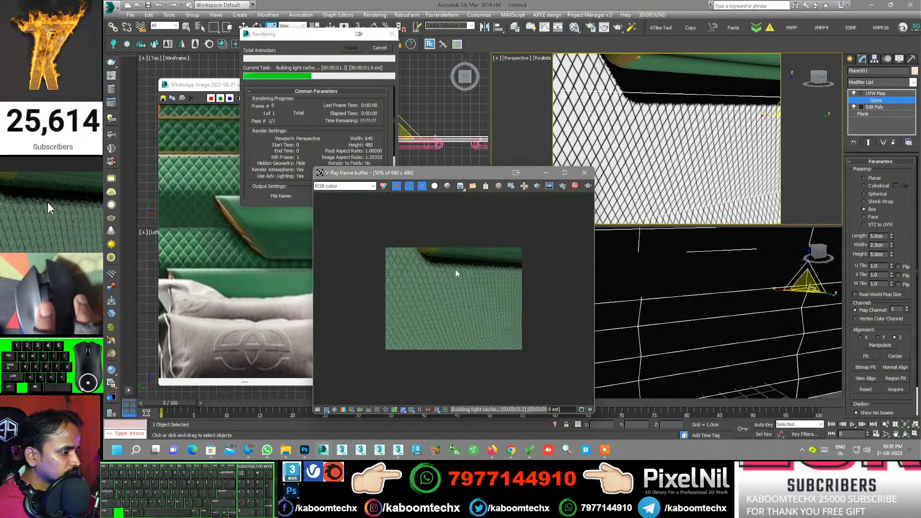
- Zoom in and out on the finished render to inspect the fine green diamond quilting, then bring up the stream chat
{"action": "scroll", "coordinate": [455, 272], "scroll_direction": "up", "scroll_amount": 3}
{"action": "scroll", "coordinate": [423, 282], "scroll_direction": "down", "scroll_amount": 2}
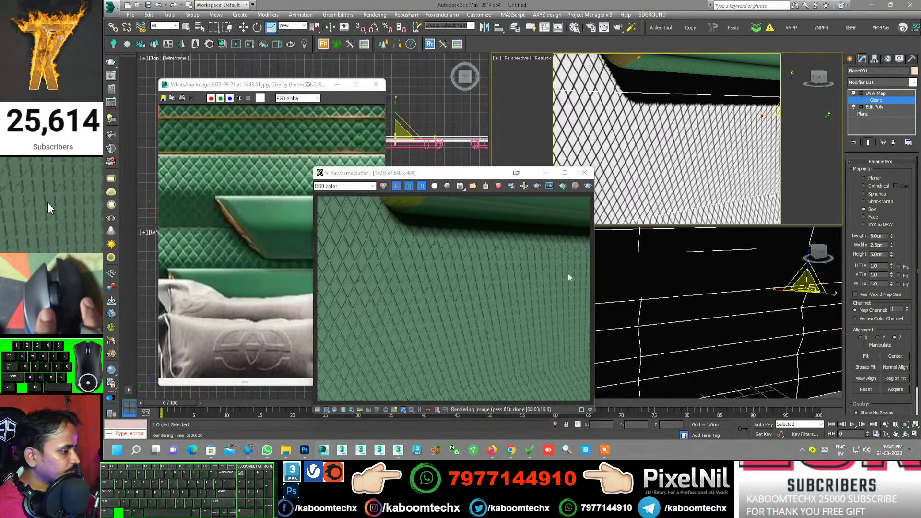
{"action": "scroll", "coordinate": [420, 277], "scroll_direction": "down", "scroll_amount": 1}
{"action": "scroll", "coordinate": [417, 274], "scroll_direction": "up", "scroll_amount": 1}
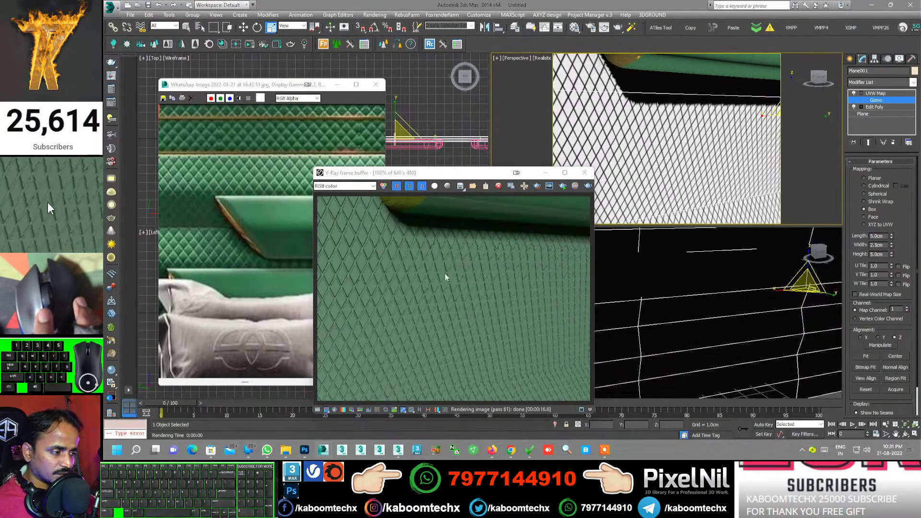
{"action": "scroll", "coordinate": [408, 273], "scroll_direction": "down", "scroll_amount": 1}
{"action": "scroll", "coordinate": [410, 287], "scroll_direction": "up", "scroll_amount": 1}
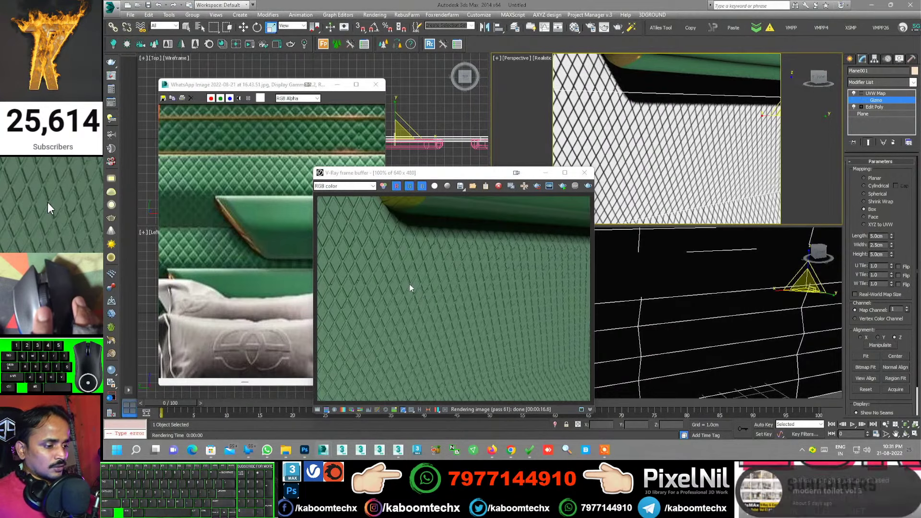
{"action": "mouse_move", "coordinate": [529, 450]}
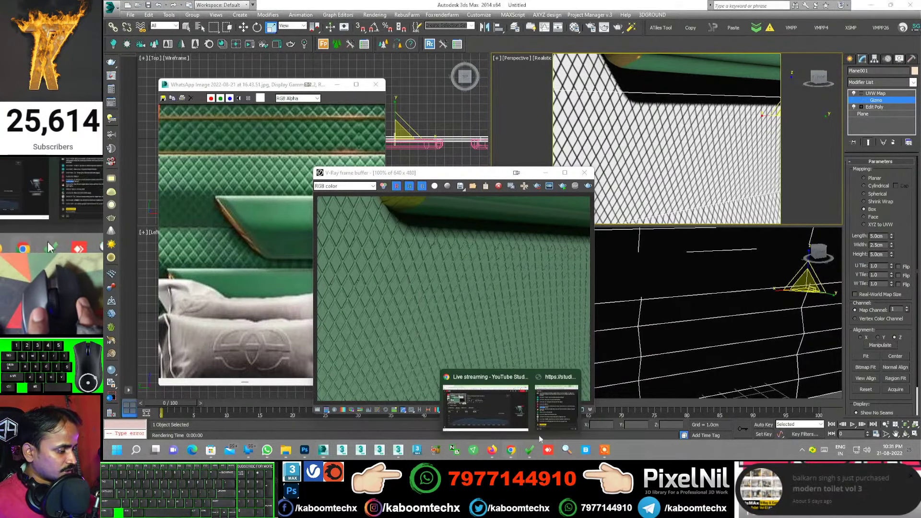
{"action": "left_click", "coordinate": [556, 400]}
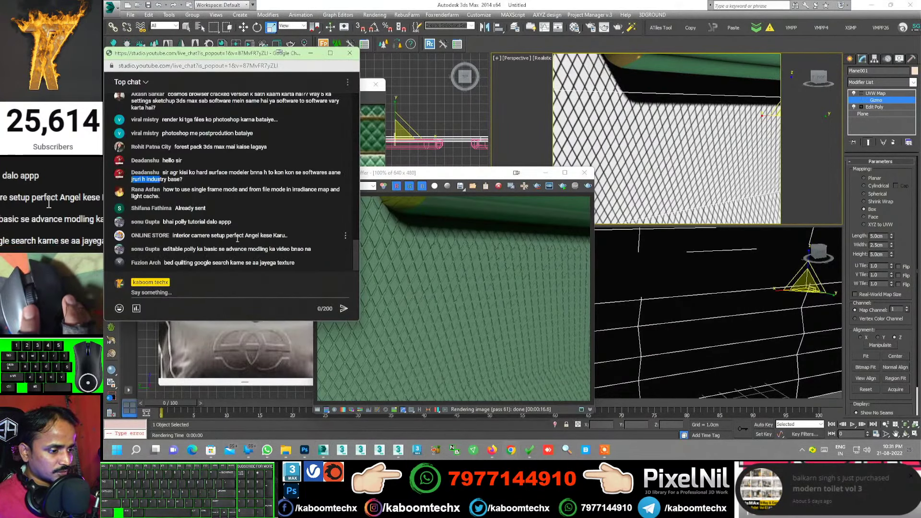